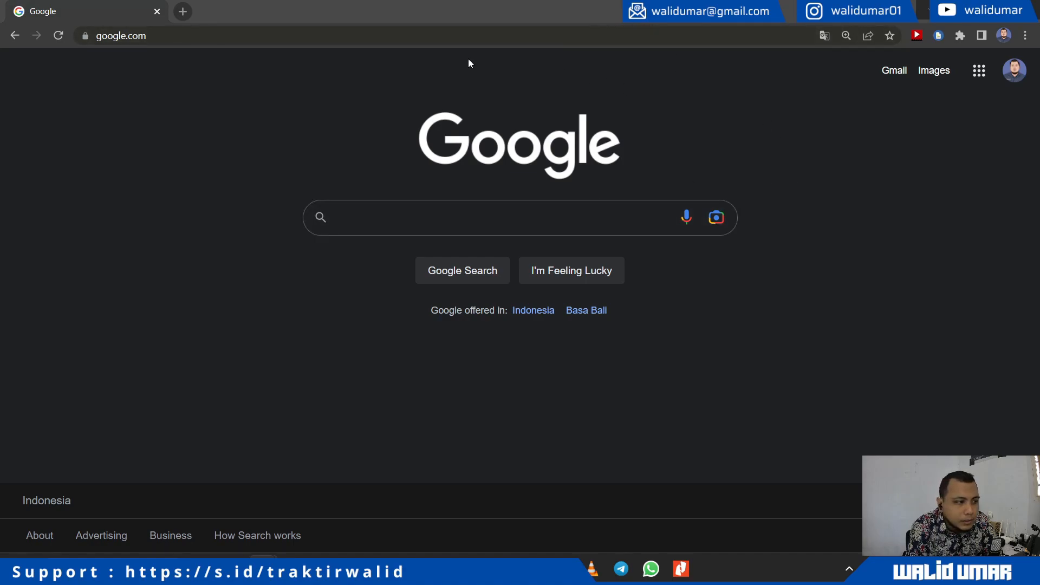
click(280, 34)
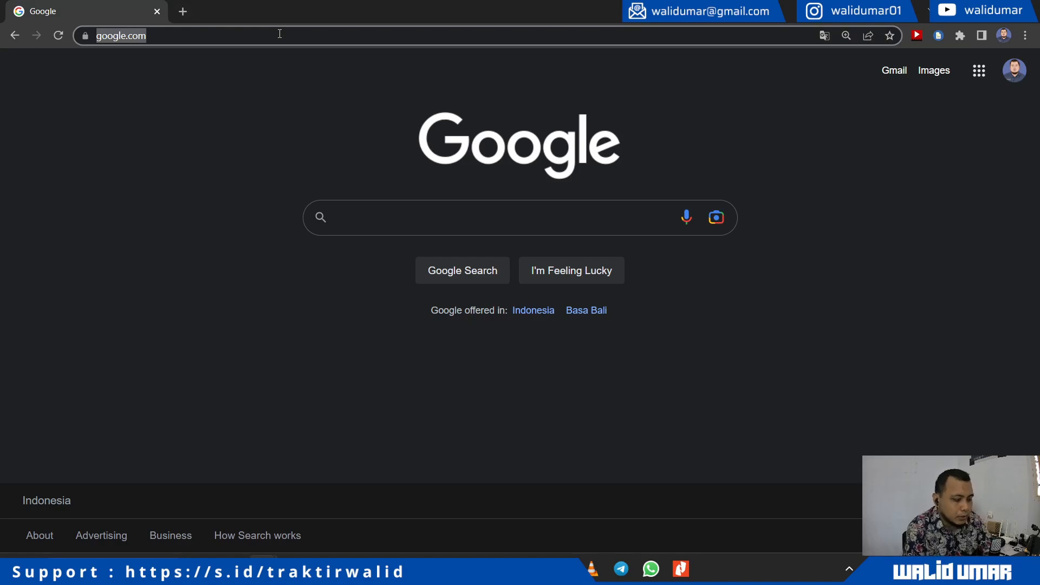
text(demoweb.smknet.my.id)
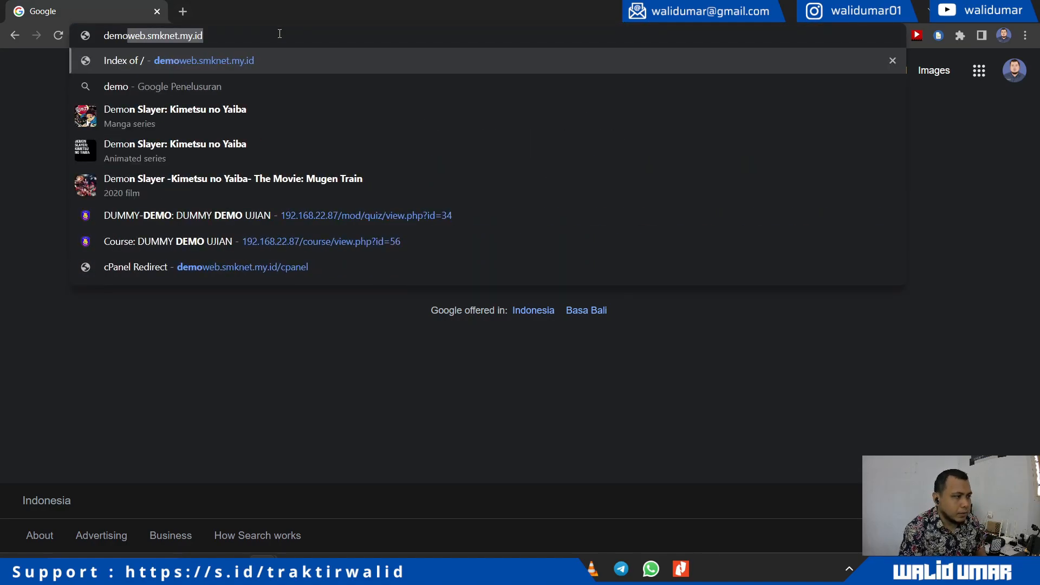
key(Return)
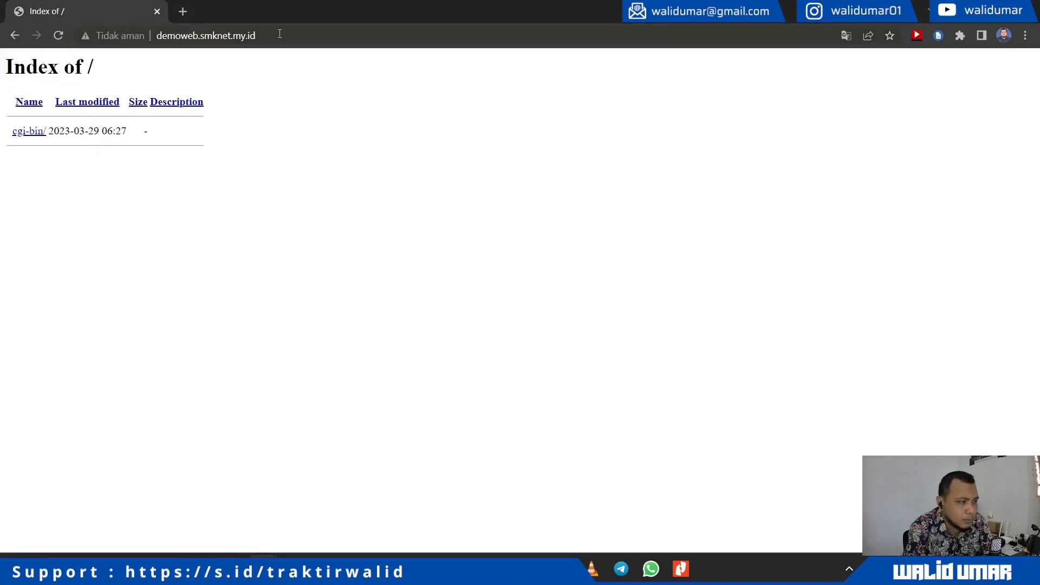
click(280, 34)
key(Home)
text(https:)
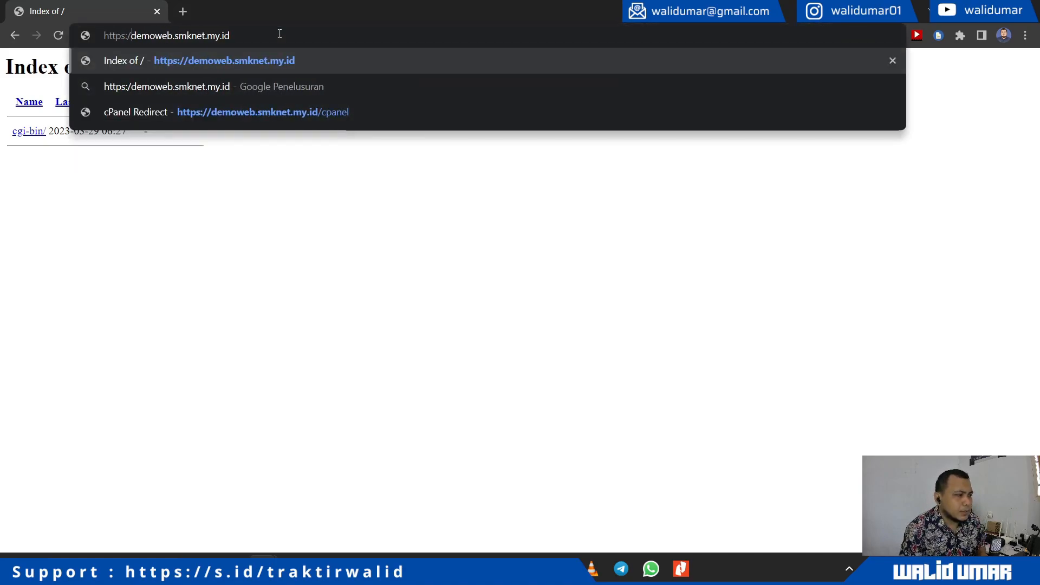
text(//)
key(Return)
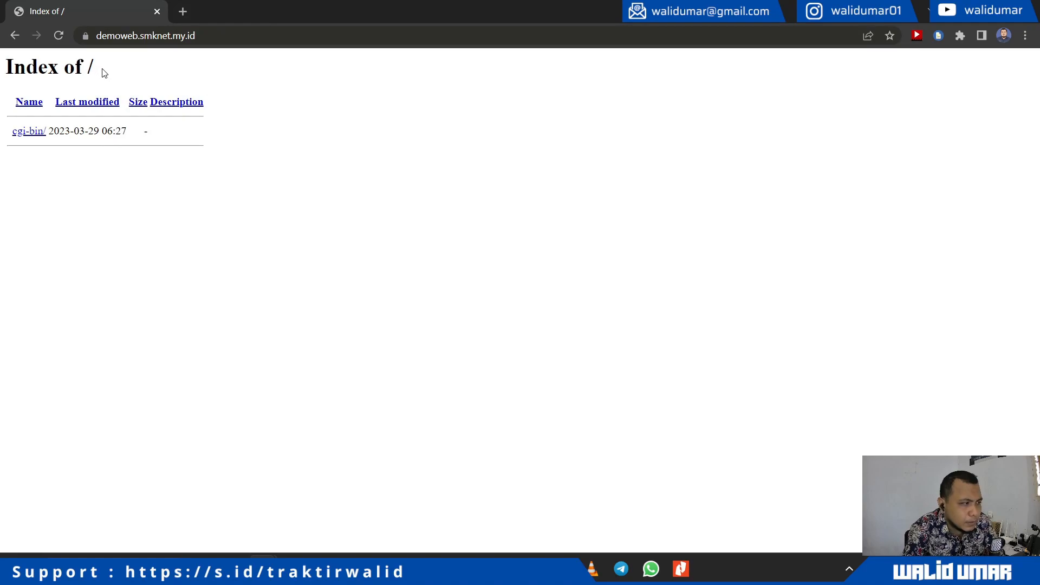
Step: Append /cpanel to the site address to reach the cPanel redirect page
click(302, 38)
double_click(302, 38)
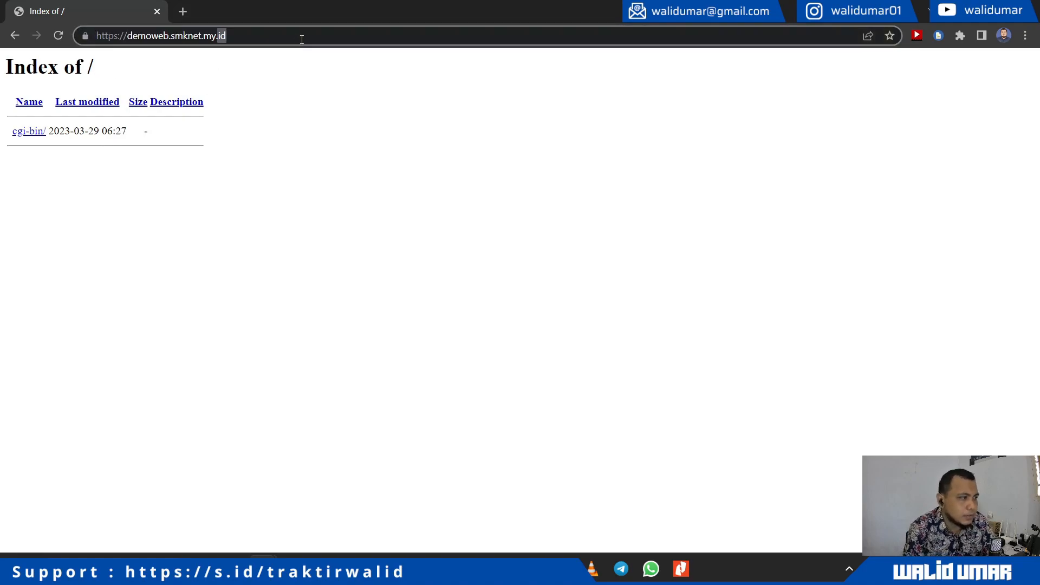
click(302, 39)
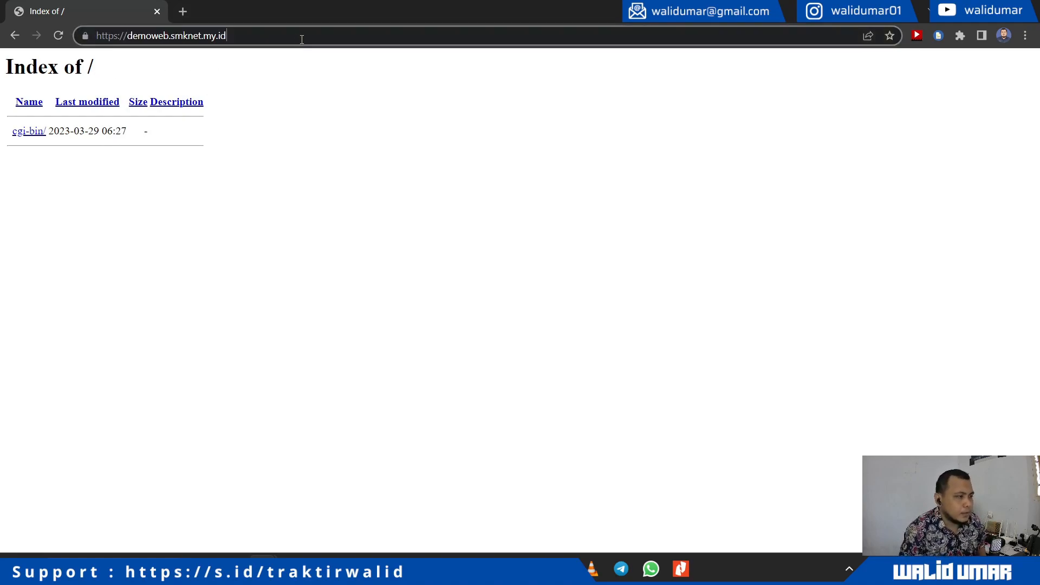
text(/cpanel)
key(Return)
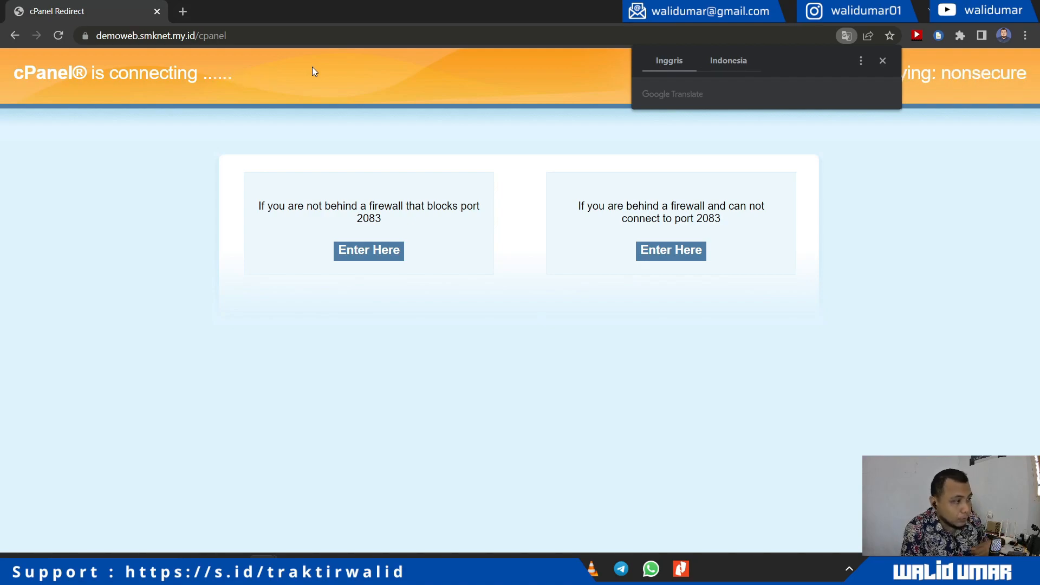
Step: Continue through the left Enter Here button to the cPanel login on port 2083
click(375, 250)
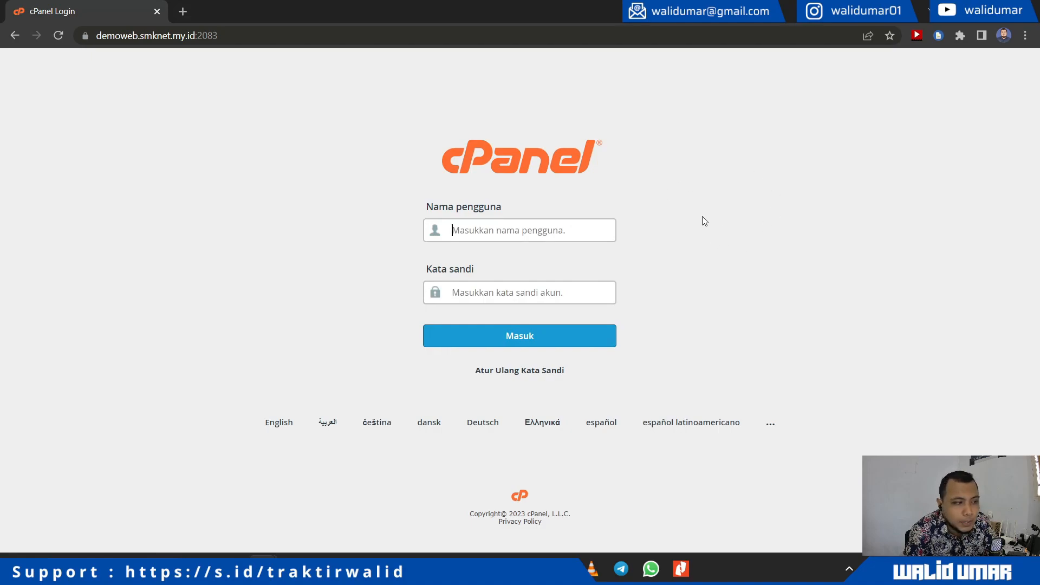
drag(406, 140, 562, 215)
click(730, 226)
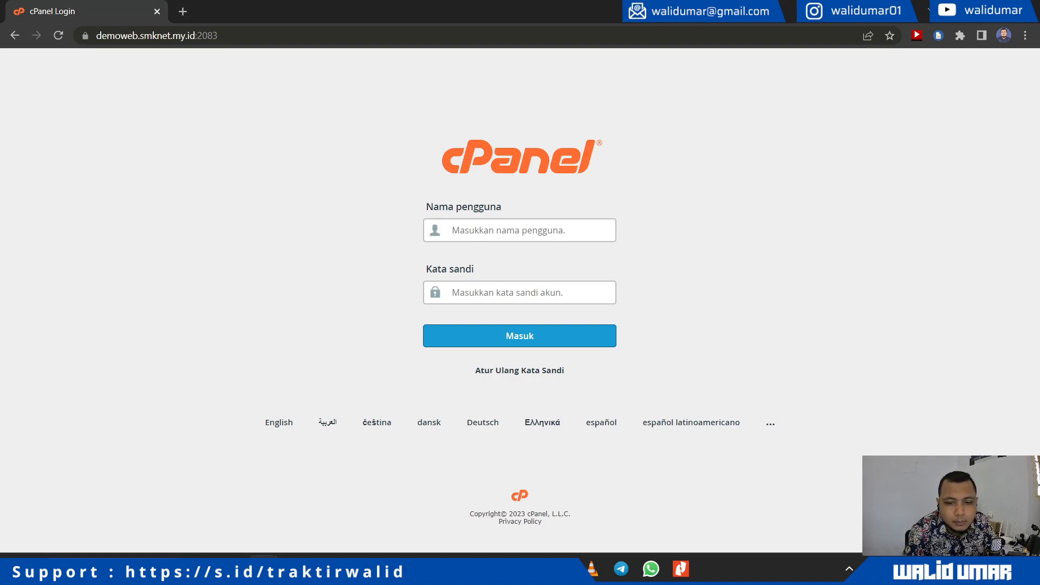
Step: Fill in the account username and password and sign in with Masuk
click(352, 568)
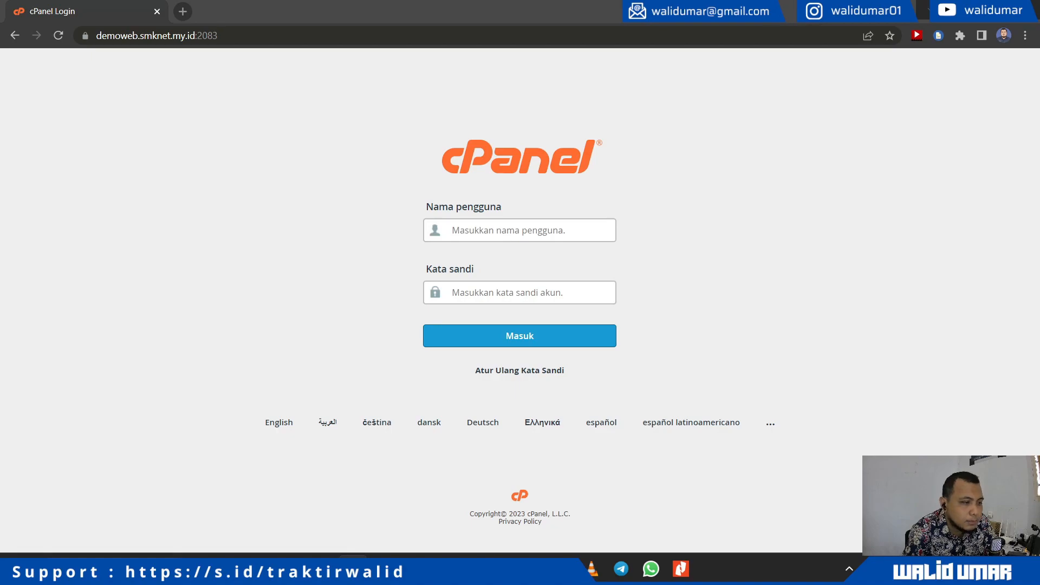
key(alt+Tab)
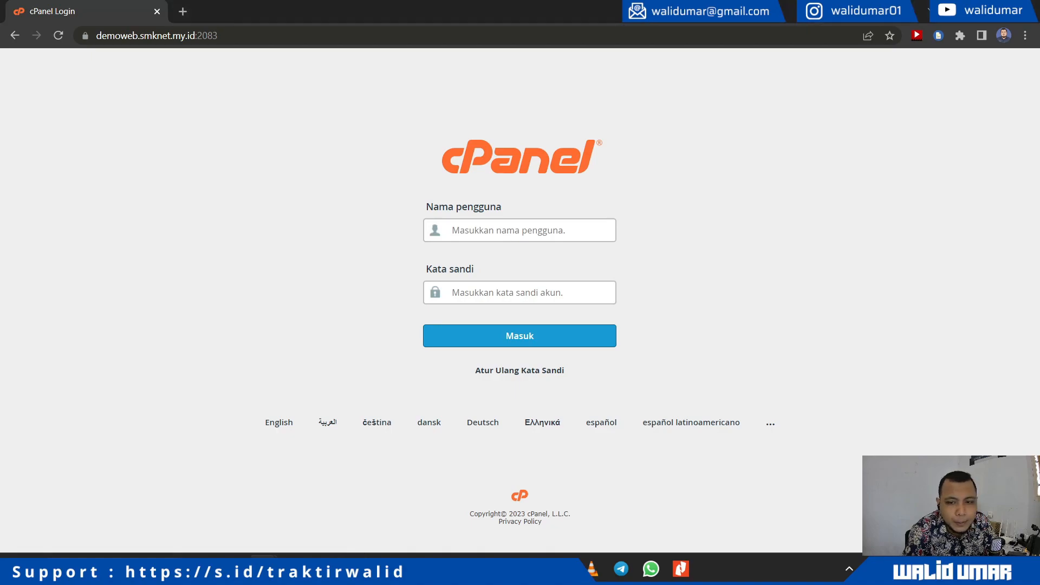
click(533, 226)
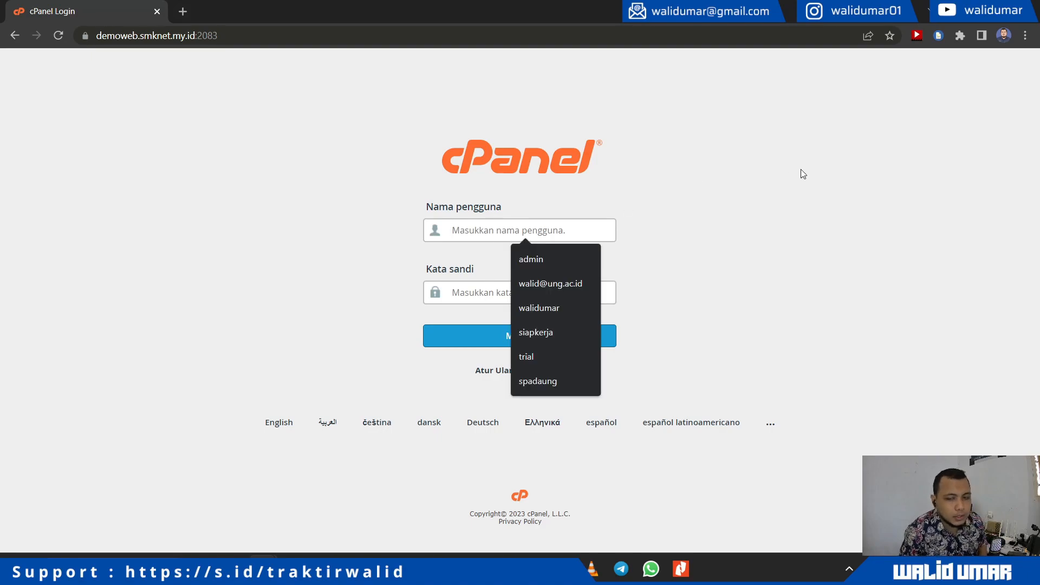
text(admin)
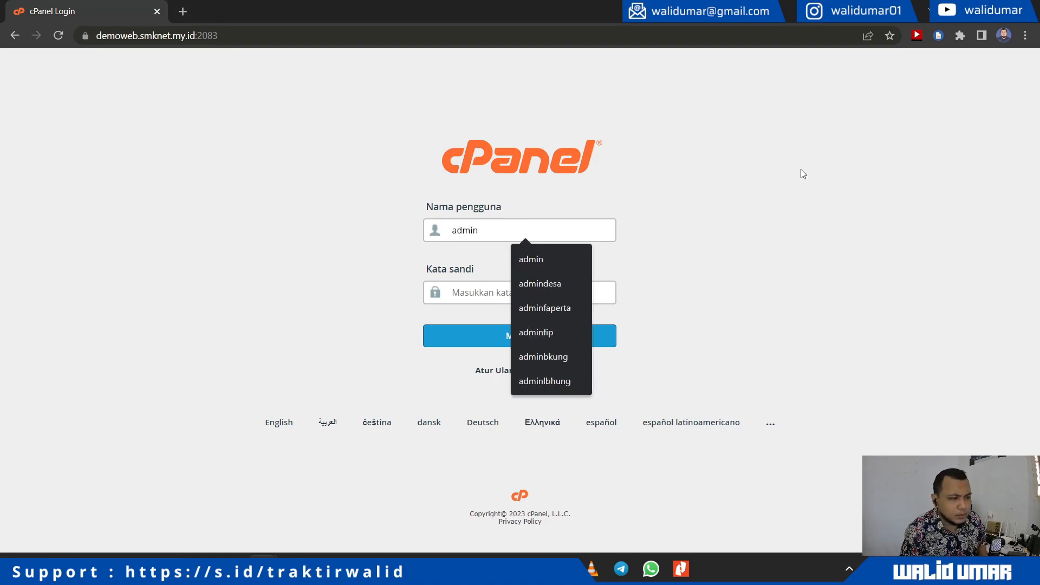
text(demoweb)
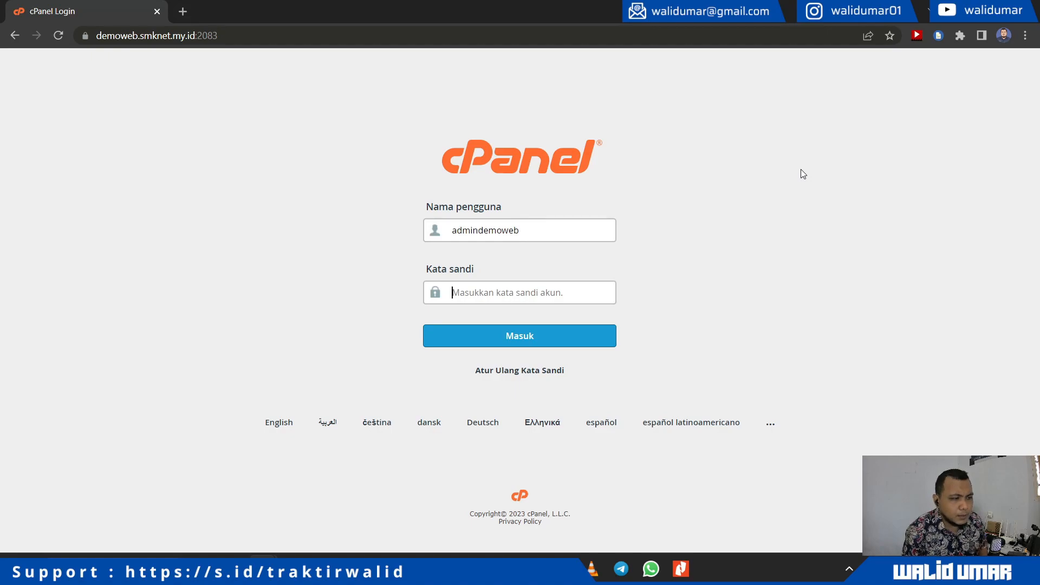
text(••••••••••)
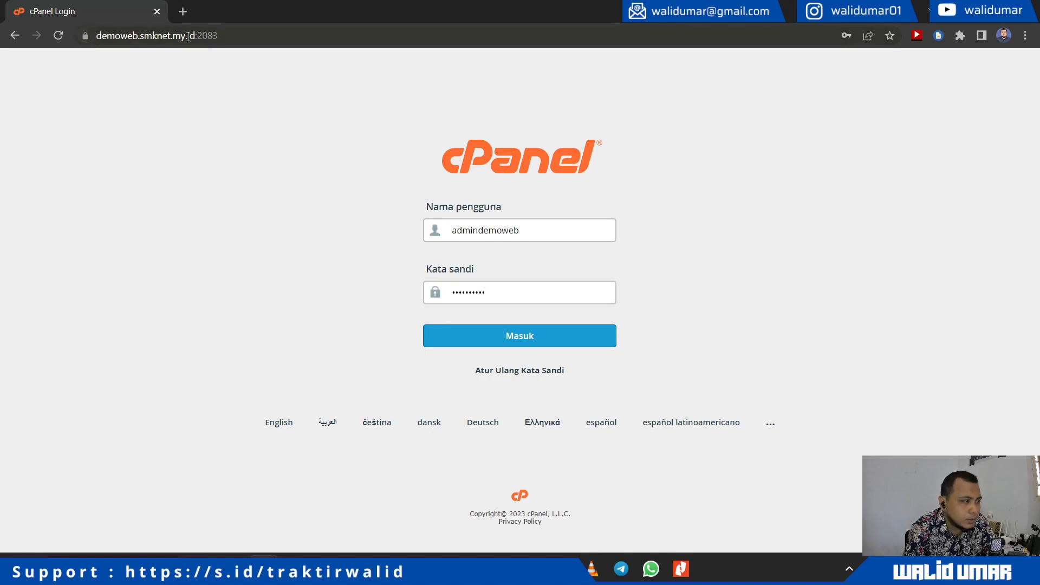
click(509, 337)
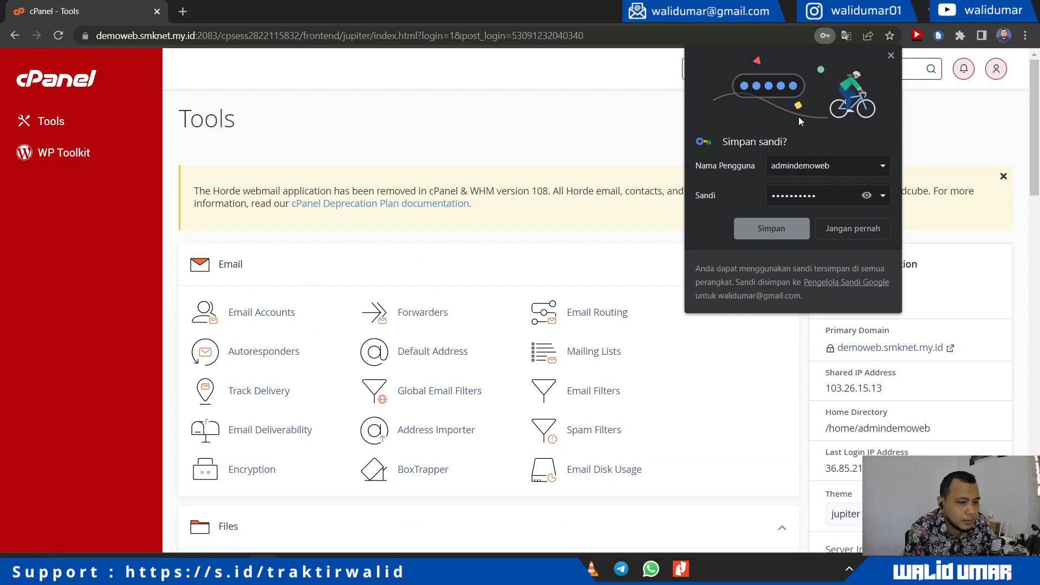
Step: Dismiss Chrome's save-password offer and close the Horde webmail removal notice
click(890, 56)
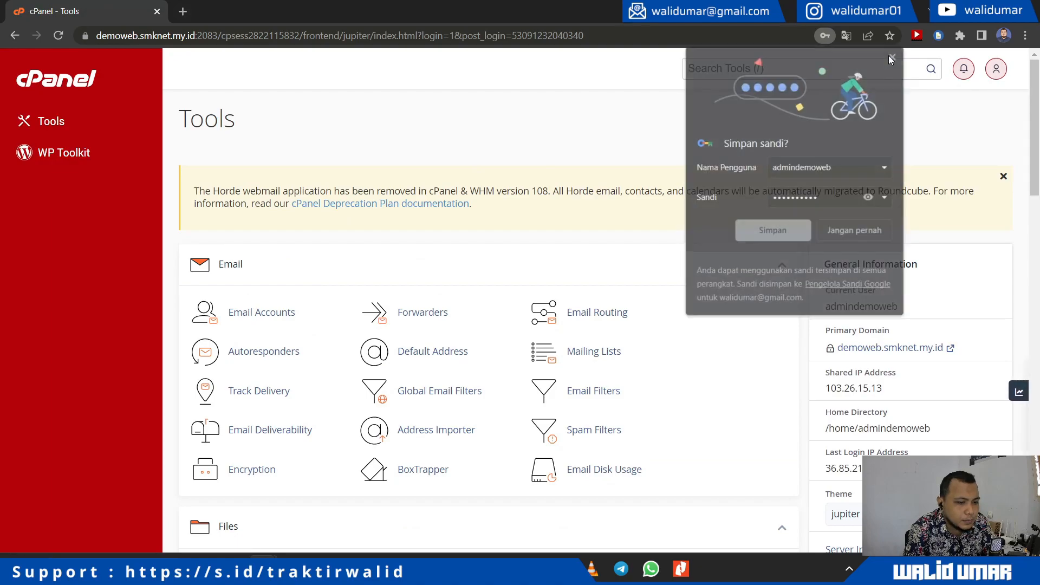
click(1004, 176)
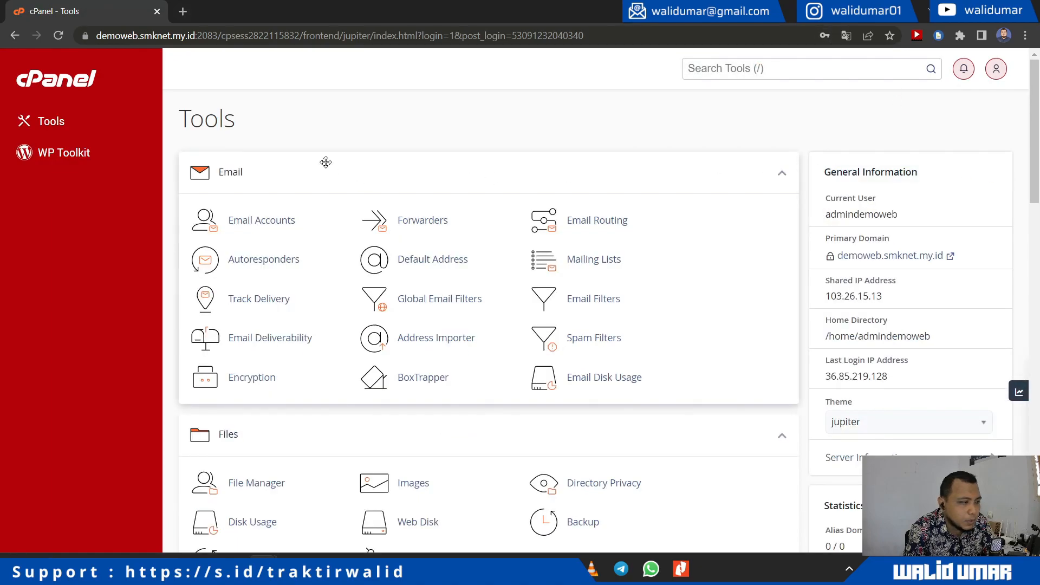
scroll(436, 247, down, 9)
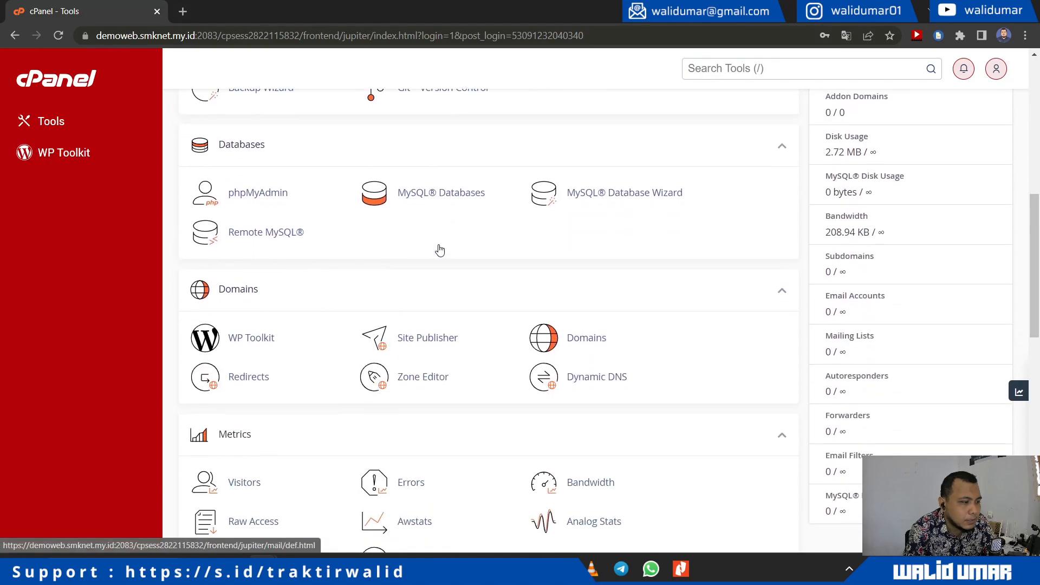
scroll(439, 249, down, 13)
scroll(439, 249, up, 20)
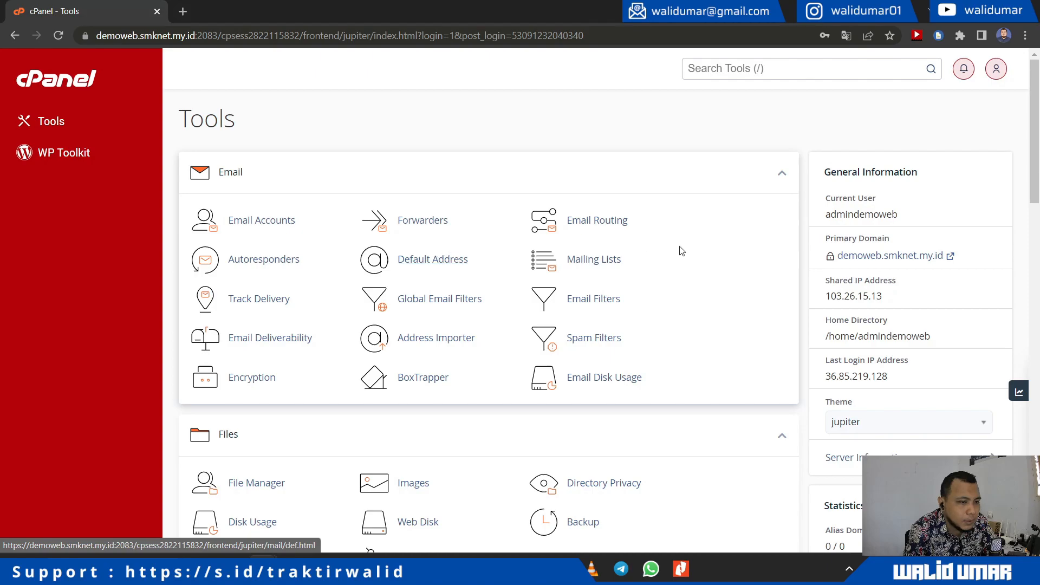
Step: Open the Primary Domain site in a new tab, then return to cPanel - Tools
click(861, 257)
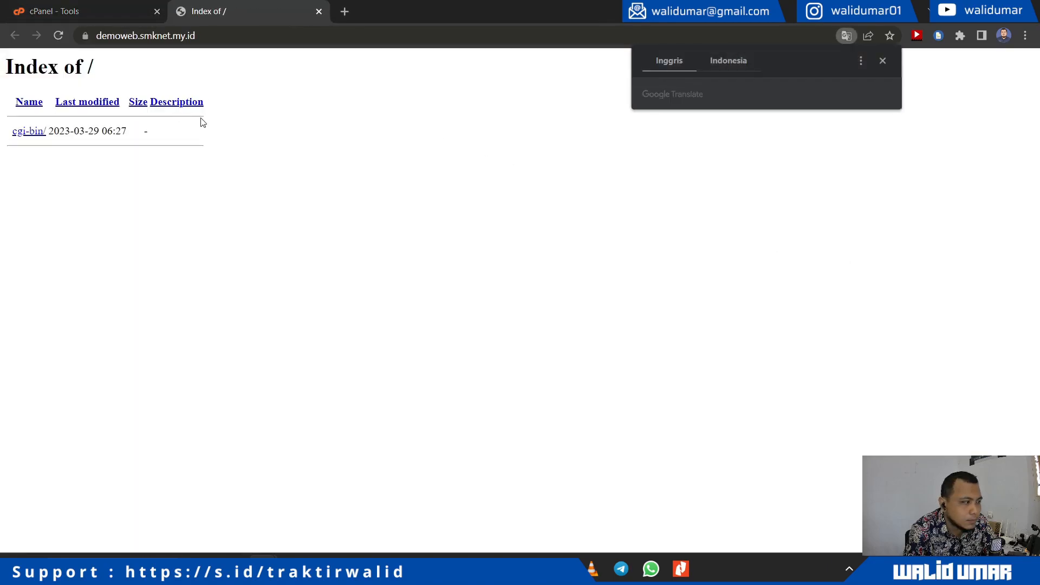
drag(271, 265, 5, 65)
click(281, 200)
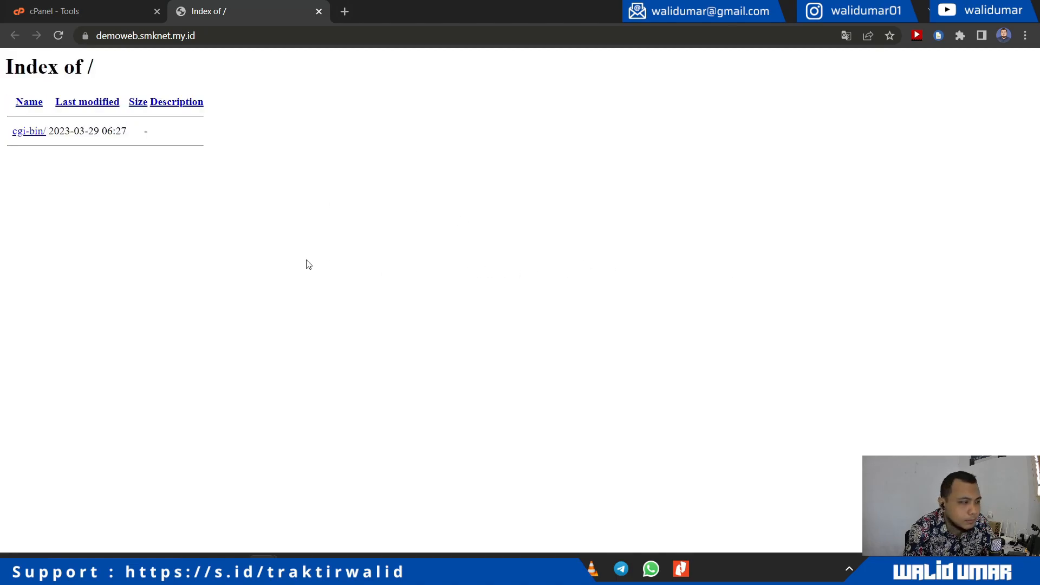
click(102, 7)
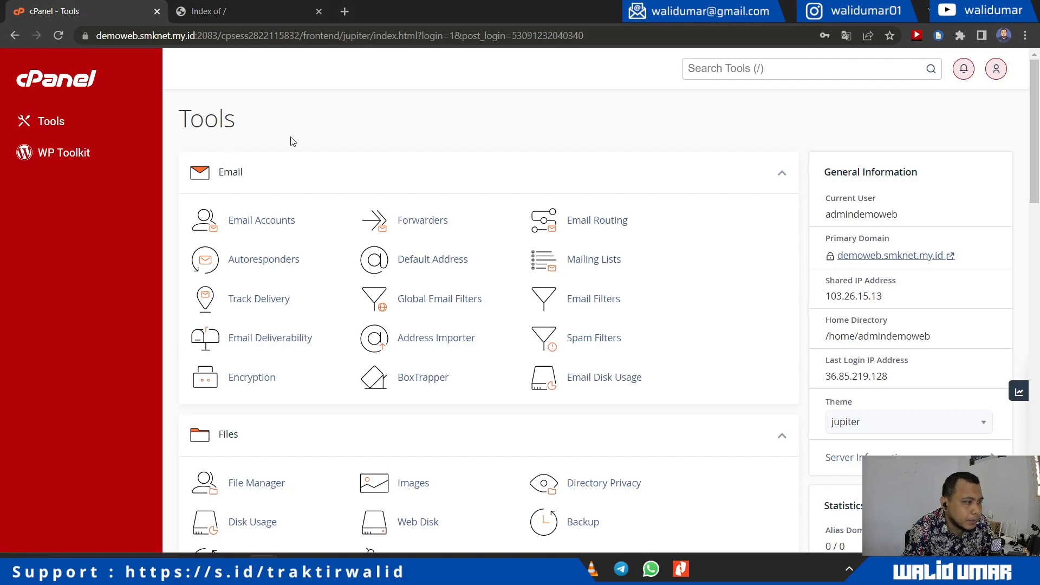
scroll(706, 168, down, 20)
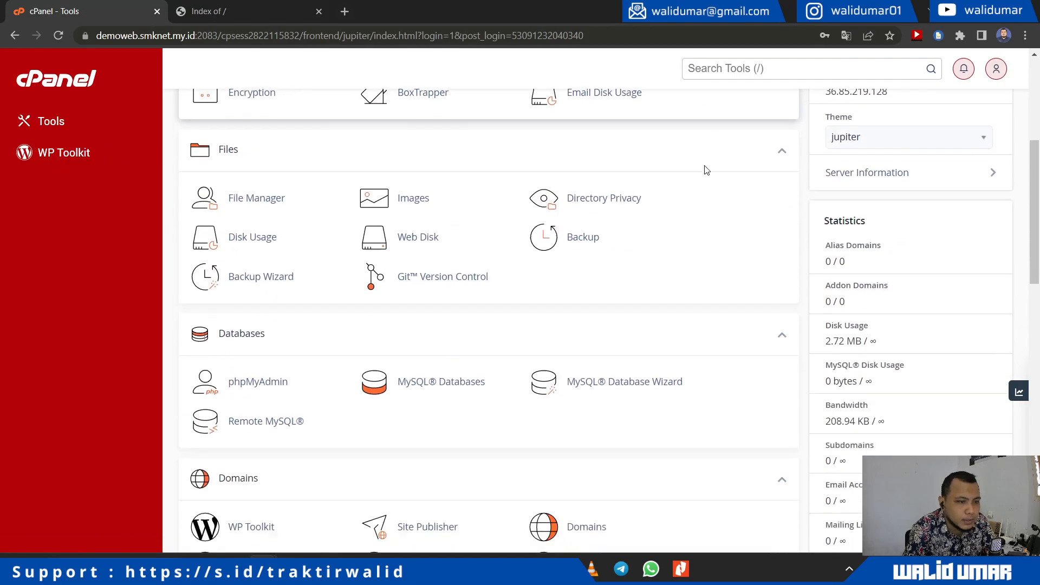
scroll(707, 170, up, 12)
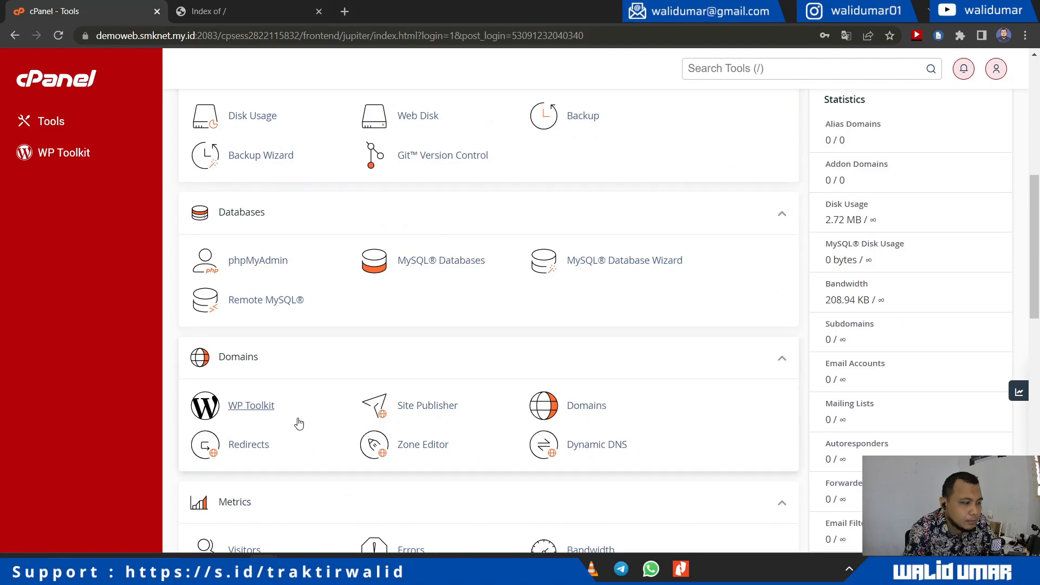
Step: Start a new WP Toolkit WordPress install with the website title 'Website SMKNet'
click(76, 158)
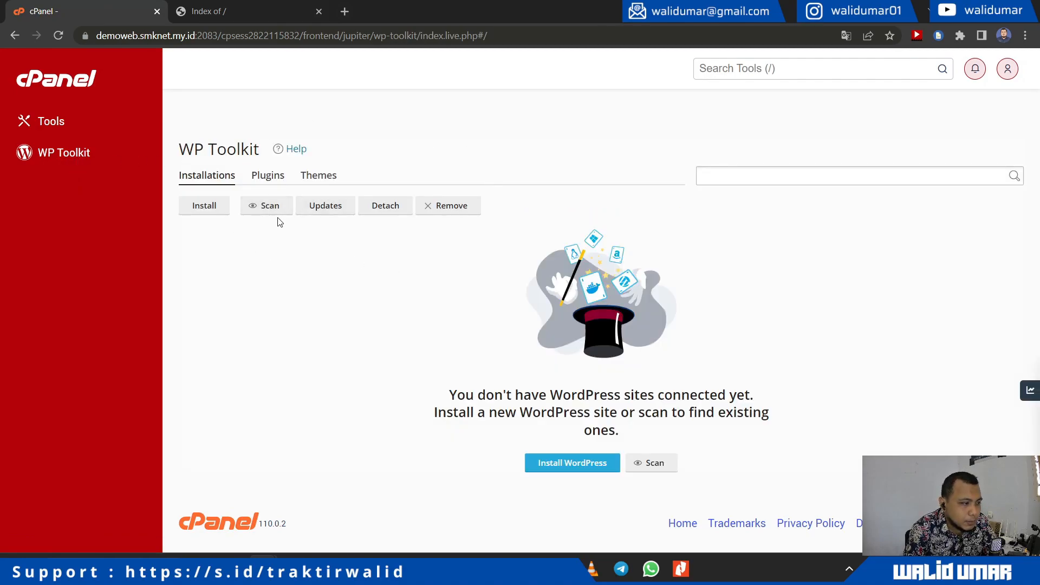
click(581, 467)
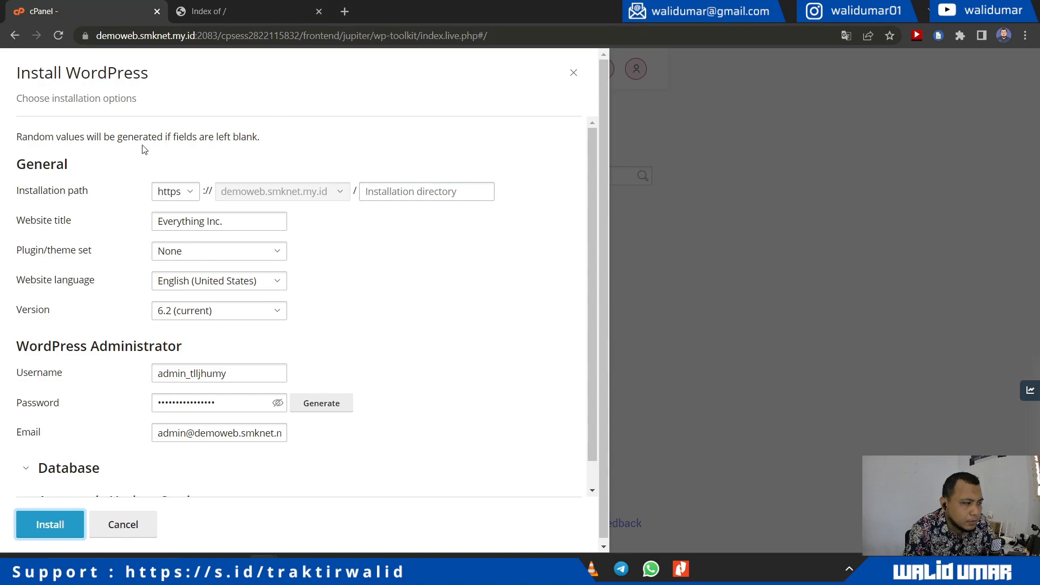
click(244, 222)
drag(244, 222, 115, 221)
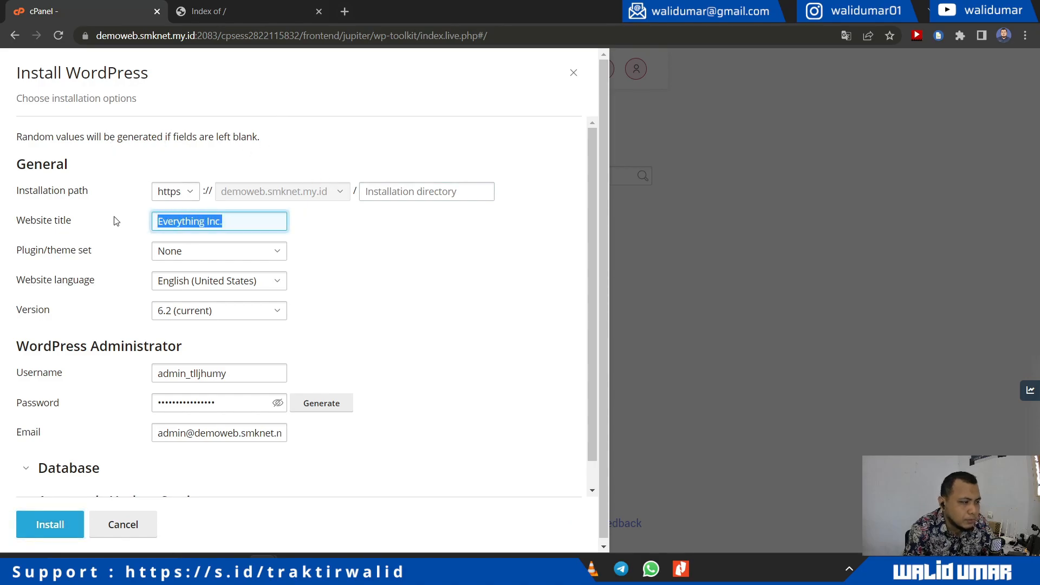
text(Webs)
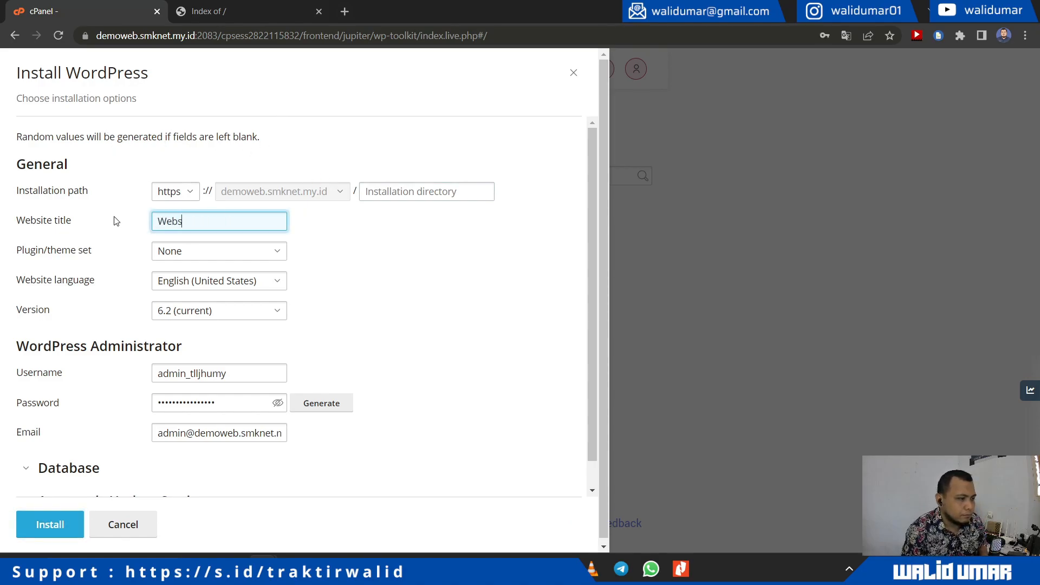
text(ite SMK)
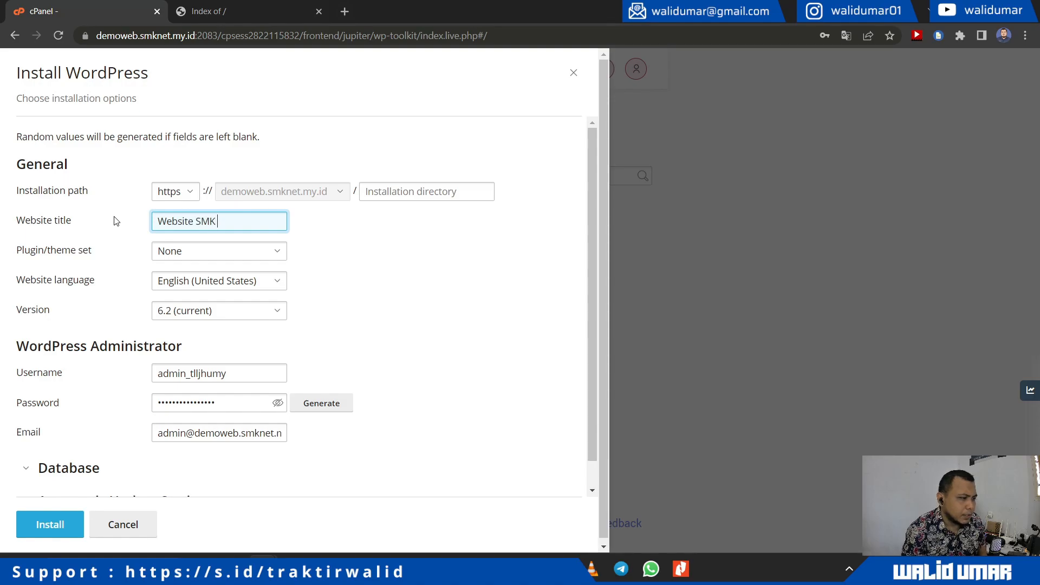
text( Net)
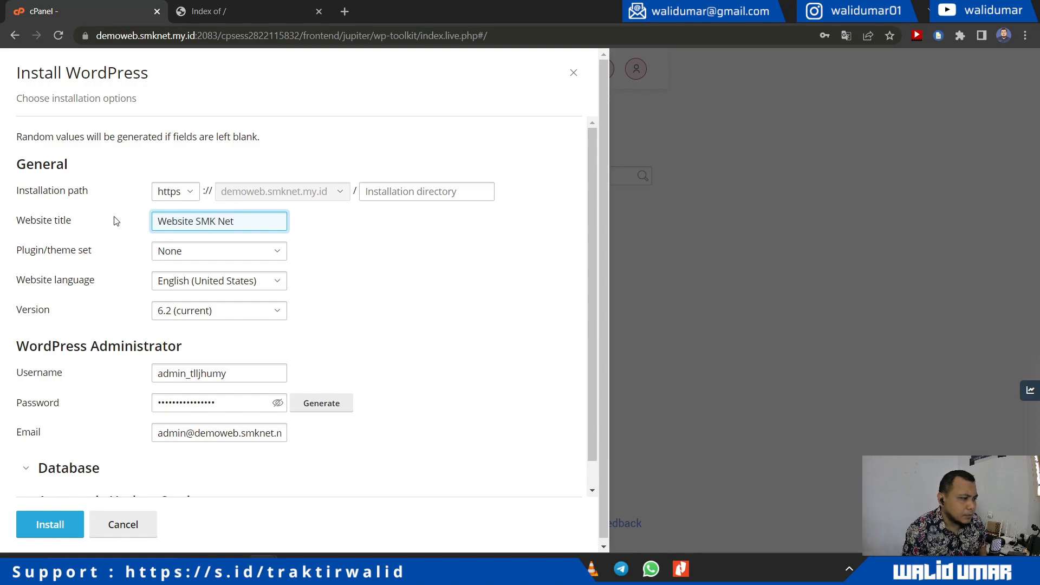
key(BackSpace)
key(BackSpace)
key(BackSpace)
text(Net)
key(Tab)
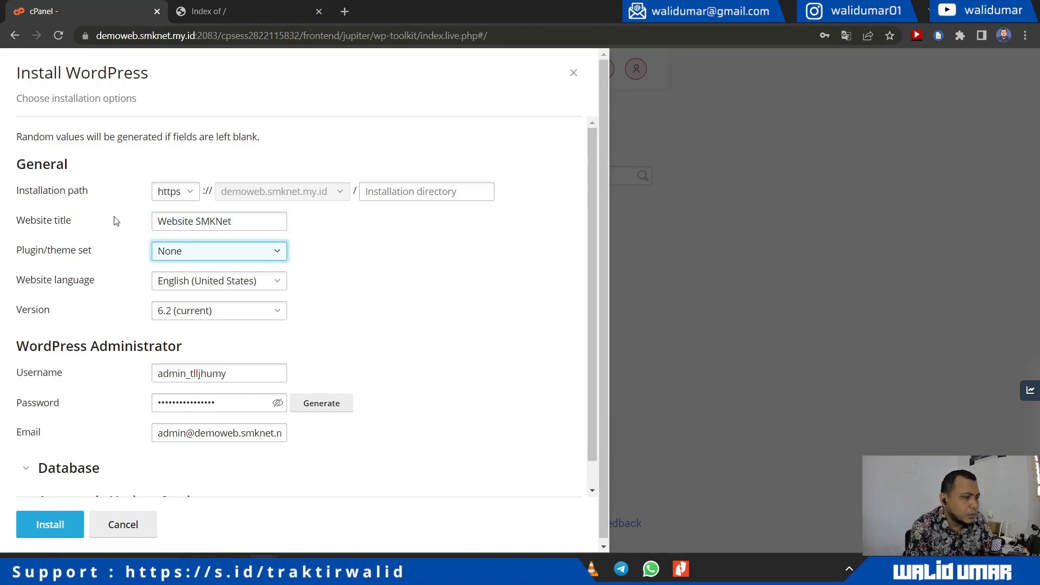
Step: Choose the E-Commerce pack with Jetpack set and Bahasa Indonesia as the site language
click(221, 253)
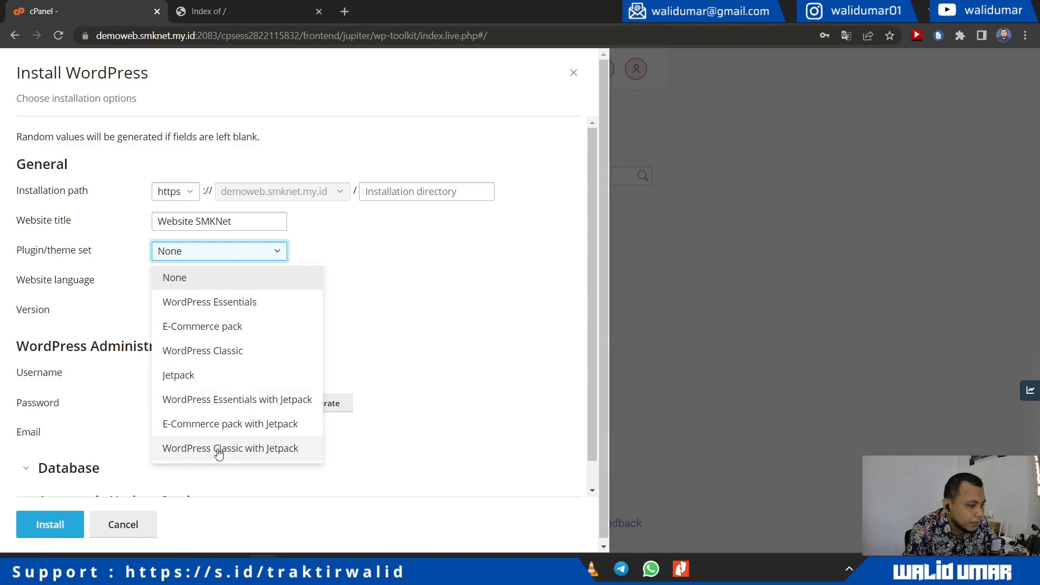
click(220, 428)
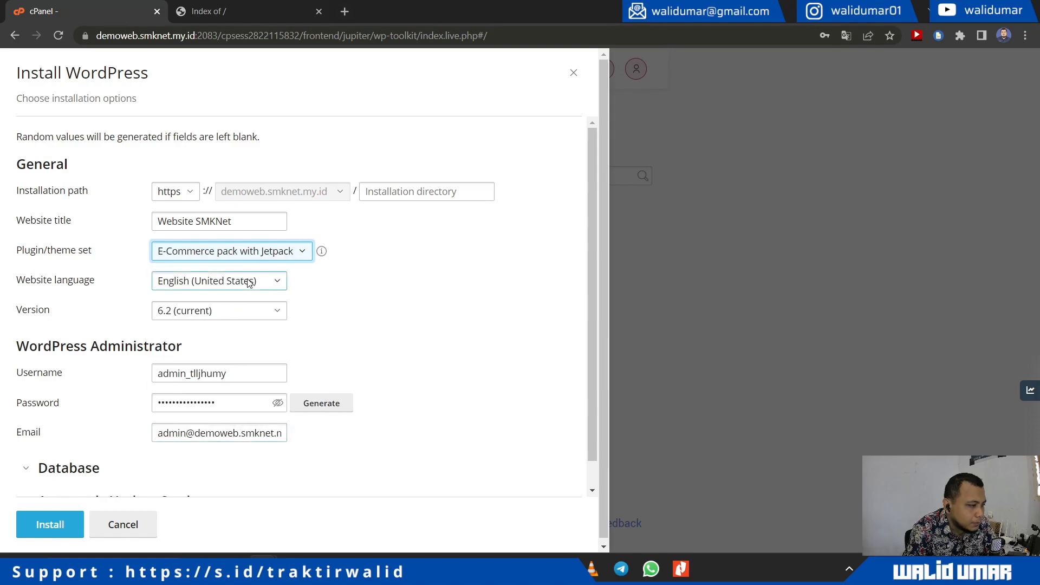
click(251, 281)
click(229, 412)
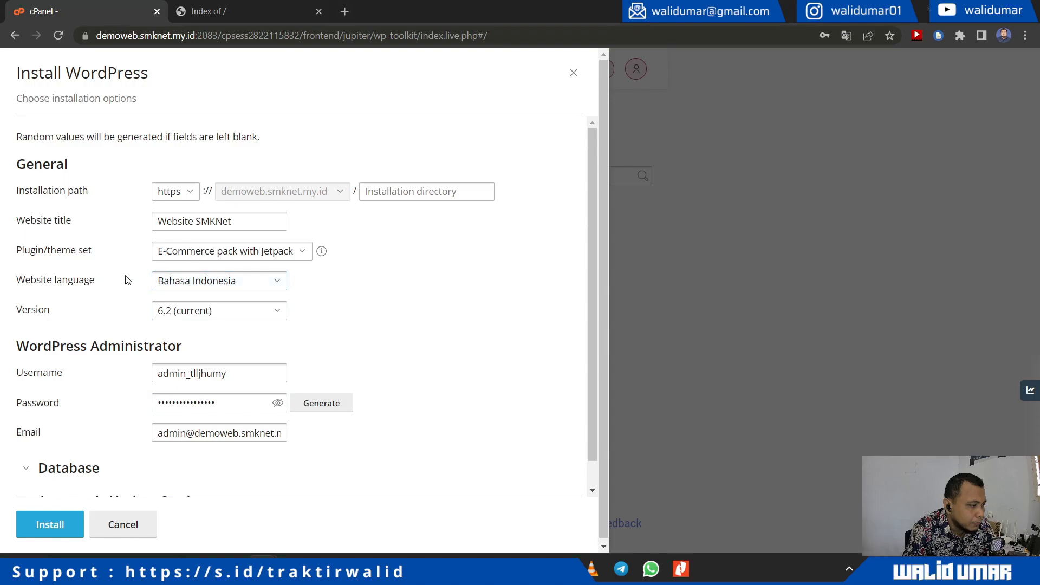
Step: Keep WordPress version 6.2 (current) for the installation
click(240, 315)
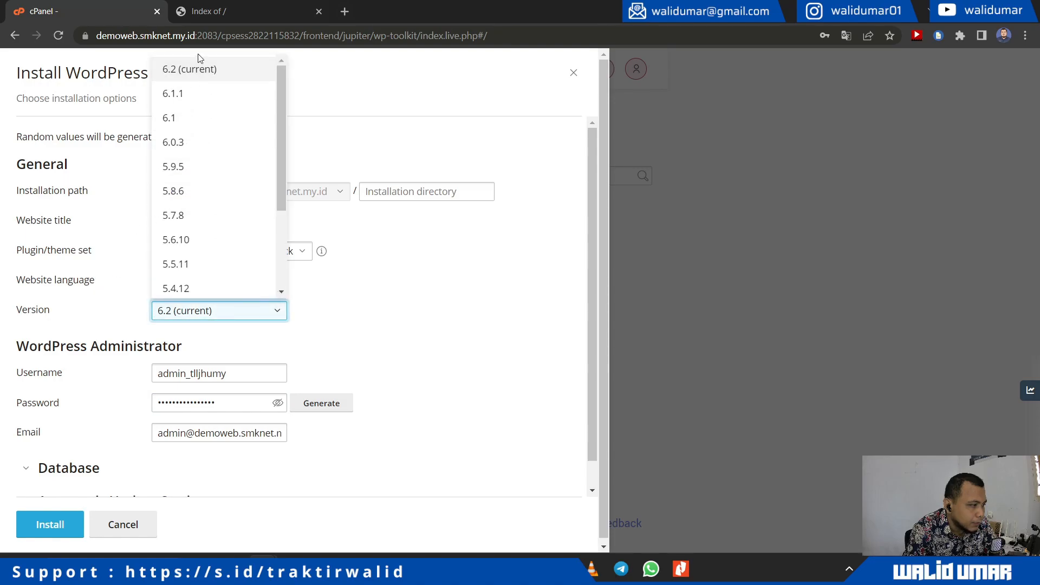
scroll(211, 117, down, 2)
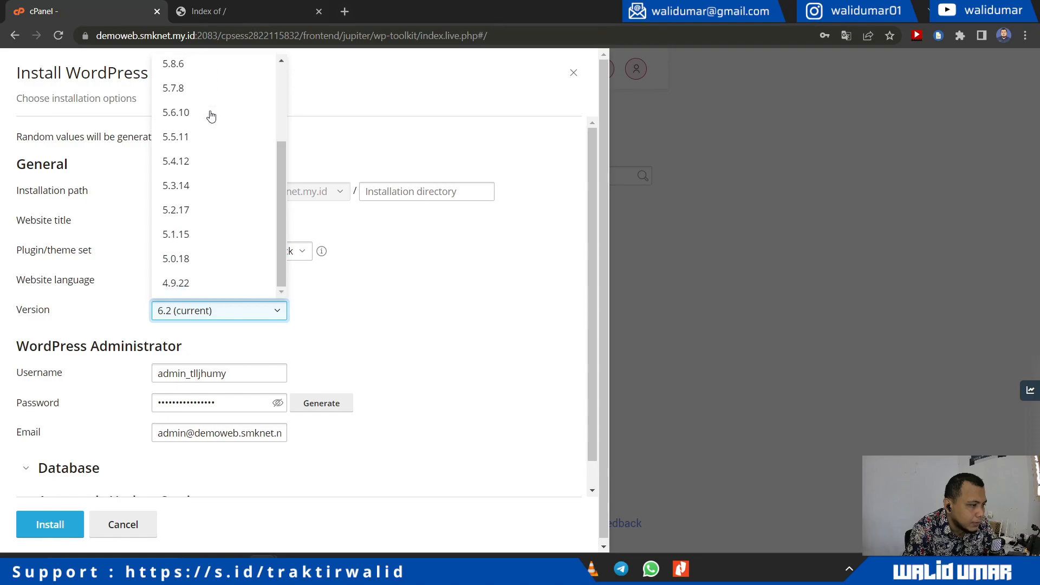
scroll(210, 115, up, 2)
click(204, 75)
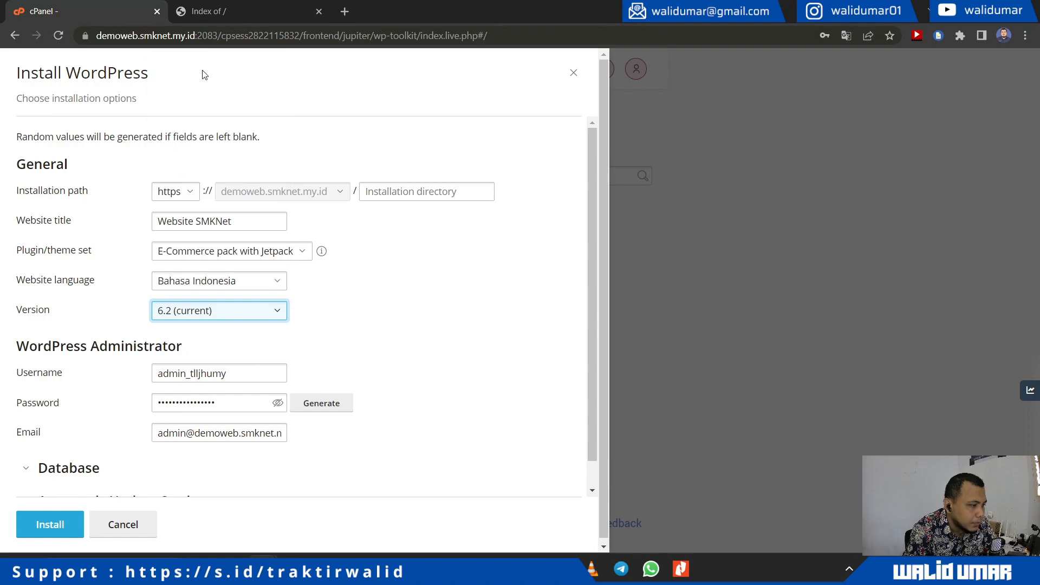
click(379, 282)
scroll(379, 281, down, 1)
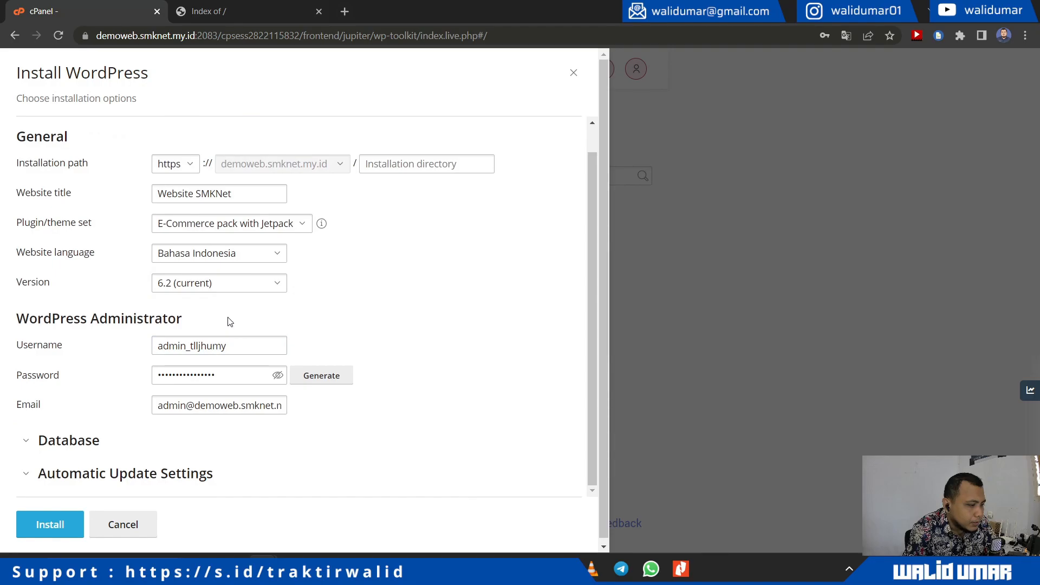
Step: Launch Notepad beside the browser for recording the admin credentials
click(204, 346)
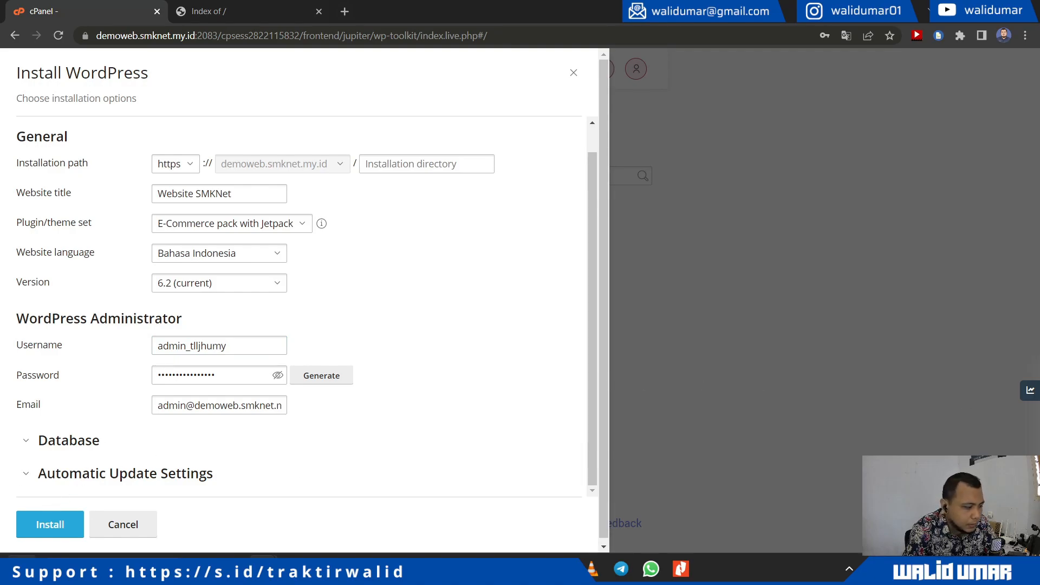
key(super)
text(notepad)
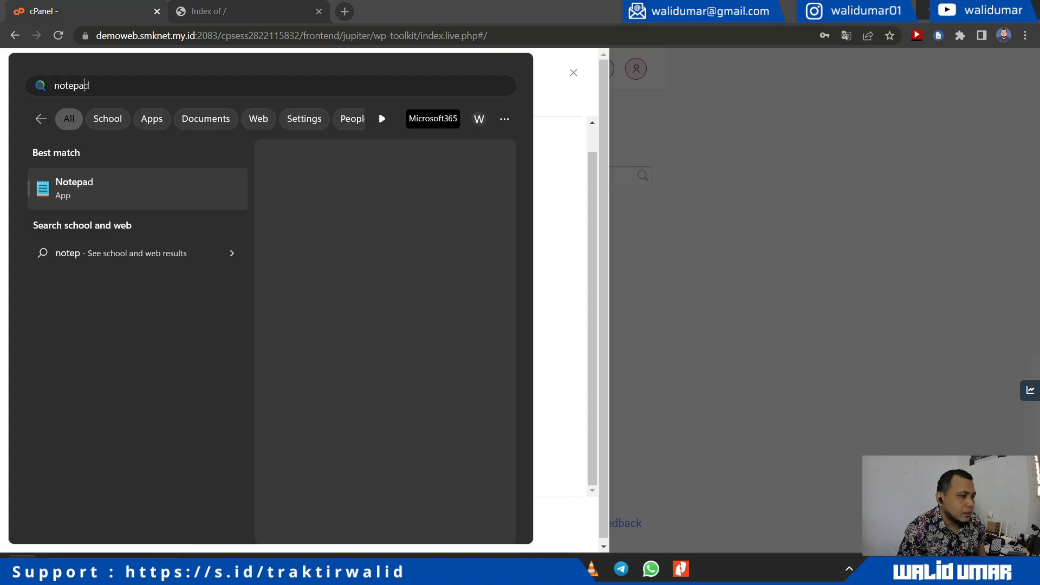
key(Return)
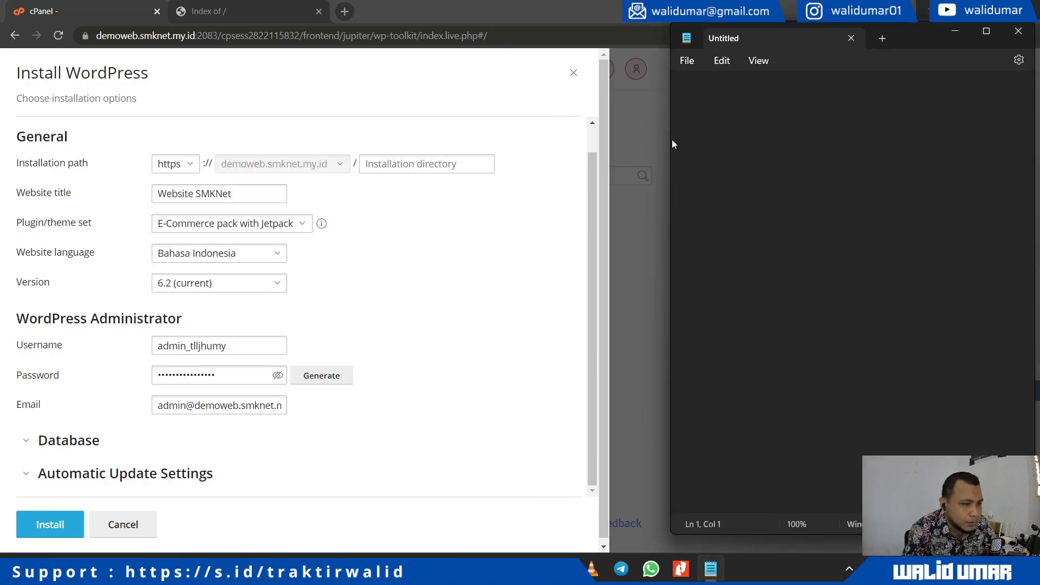
drag(907, 43, 1039, 44)
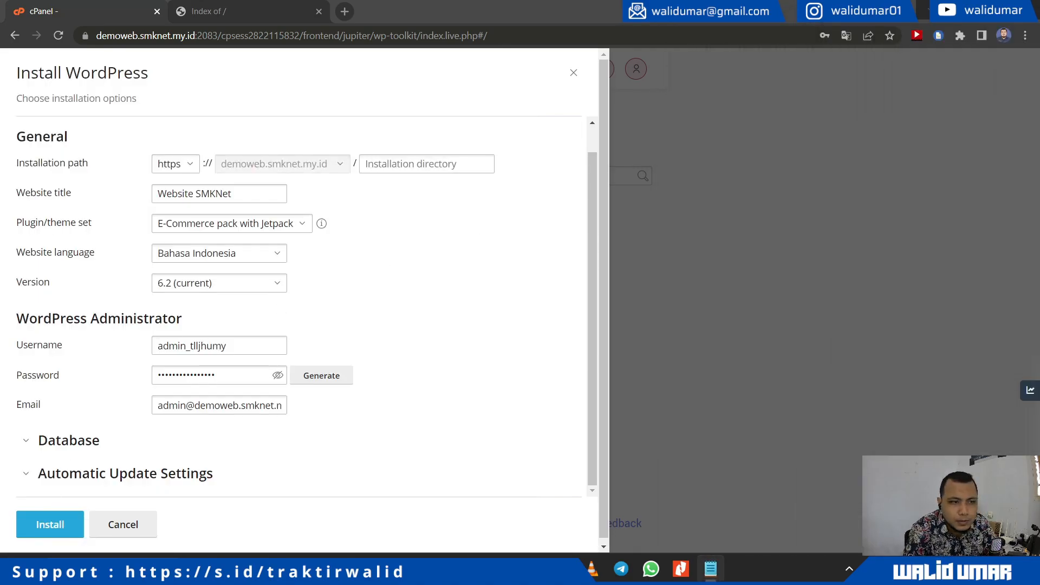
Step: Copy the administrator password and username into Notepad, then review the admin email
click(277, 375)
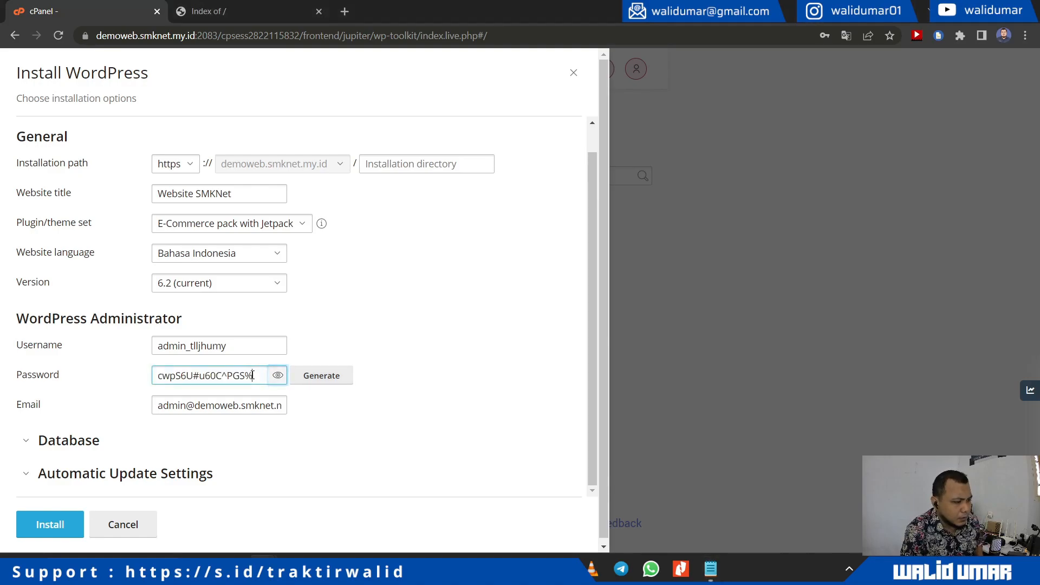
triple_click(252, 375)
click(1039, 174)
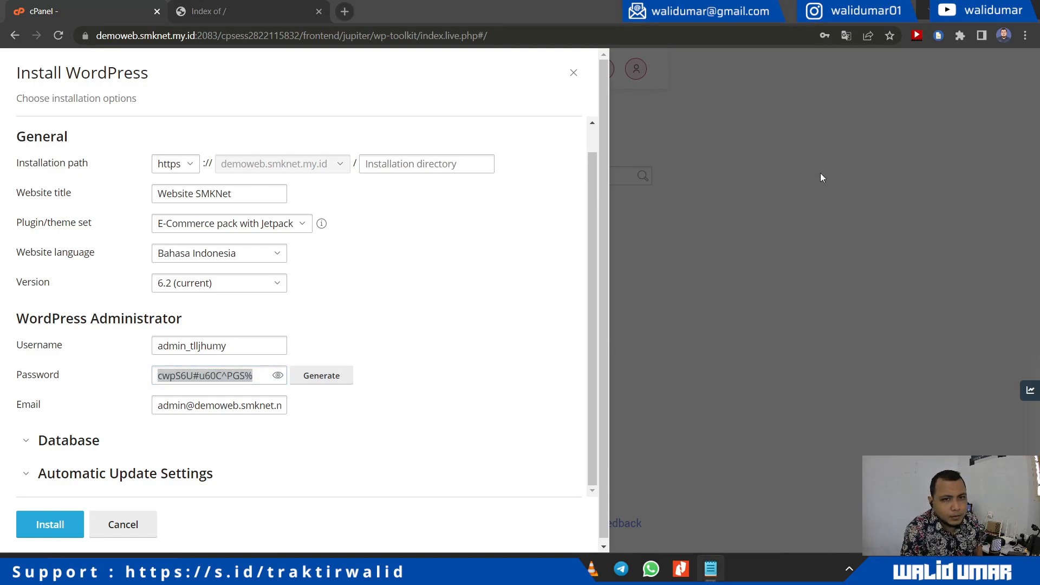
click(218, 345)
double_click(217, 347)
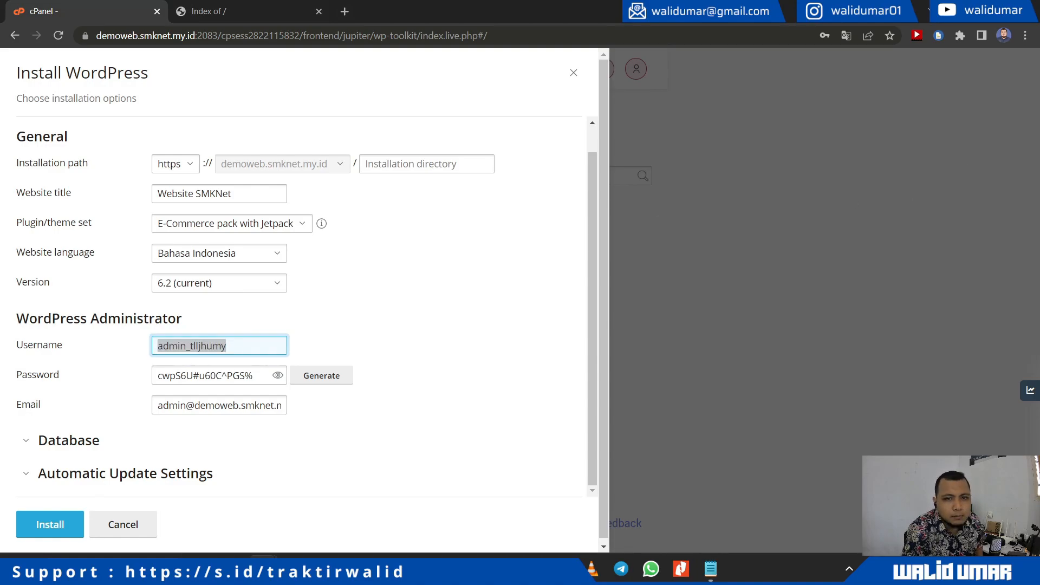
key(alt+Tab)
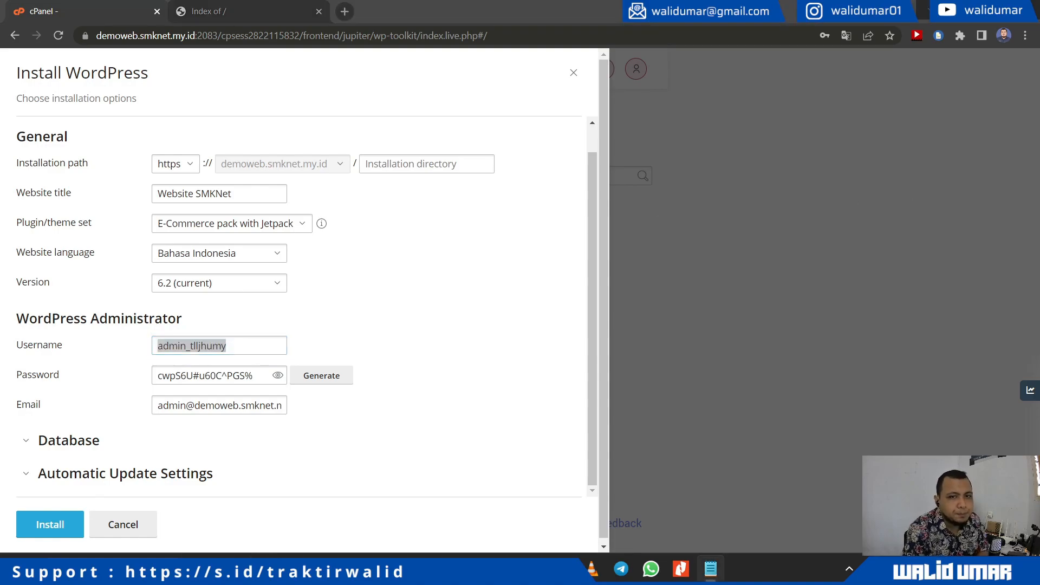
click(280, 378)
scroll(404, 429, down, 1)
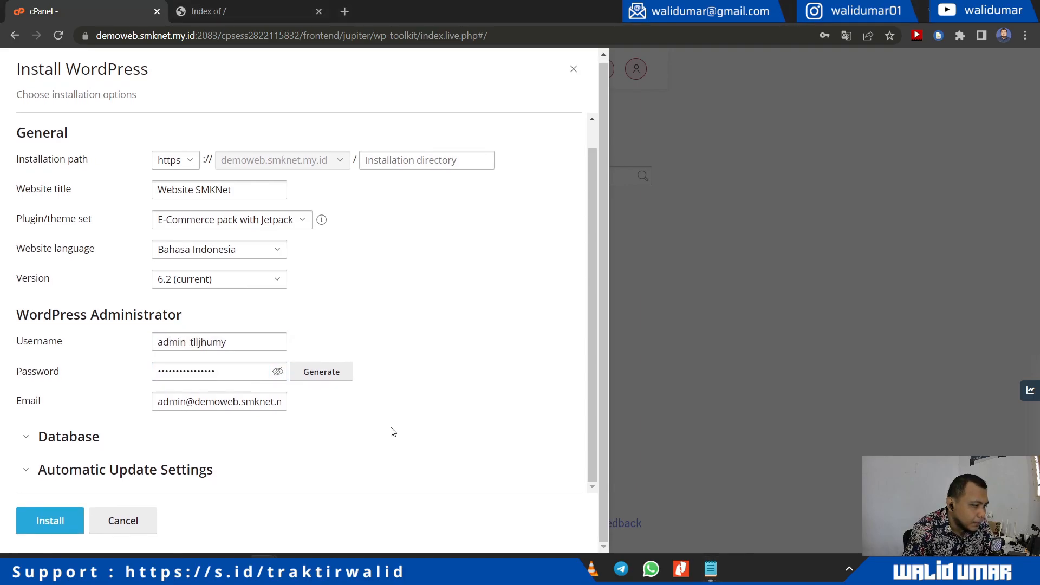
drag(185, 401, 349, 404)
click(334, 413)
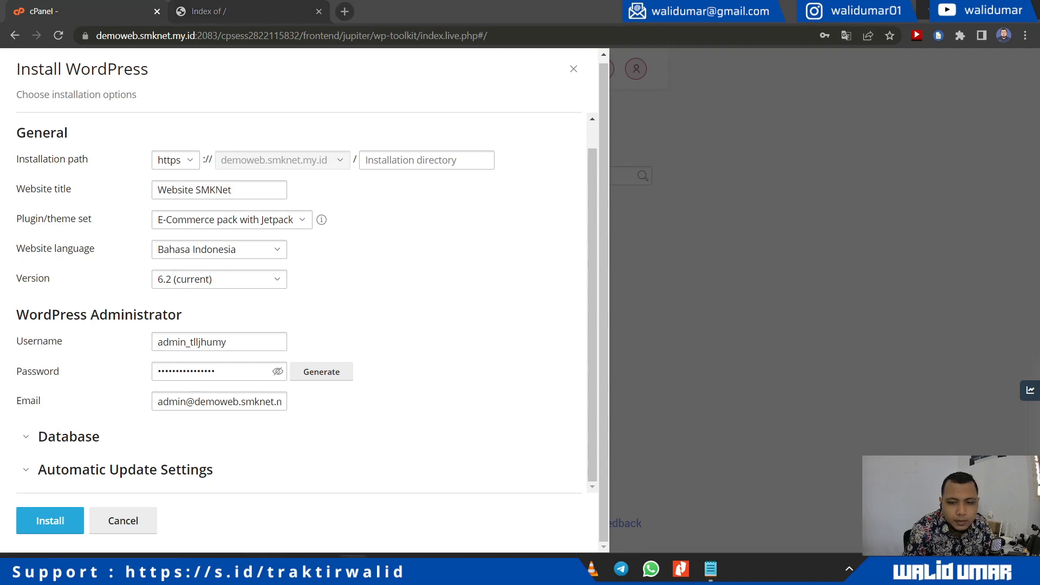
Step: Expand the Database settings and check the database user password
click(69, 435)
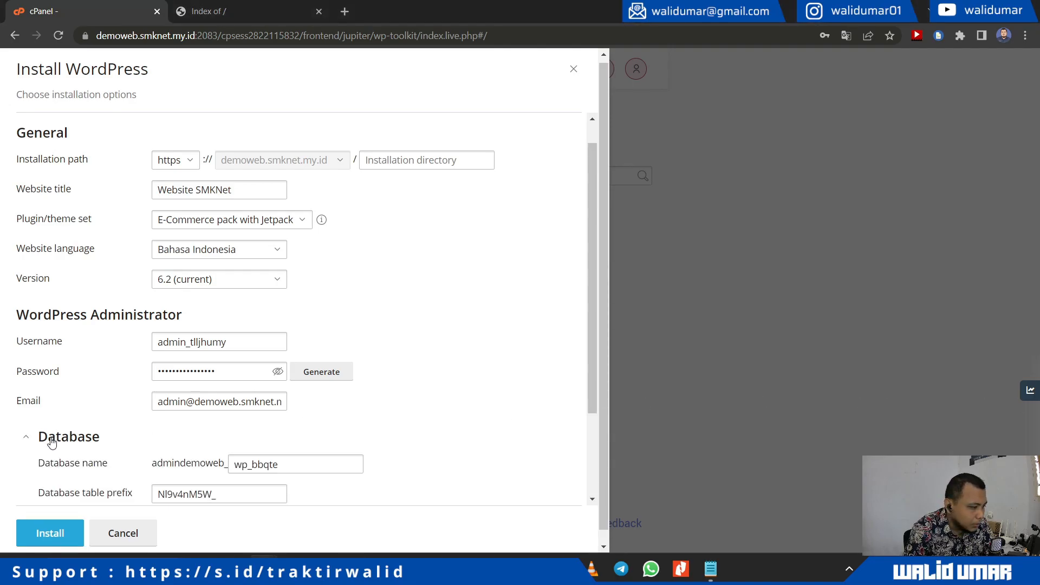
scroll(426, 395, down, 3)
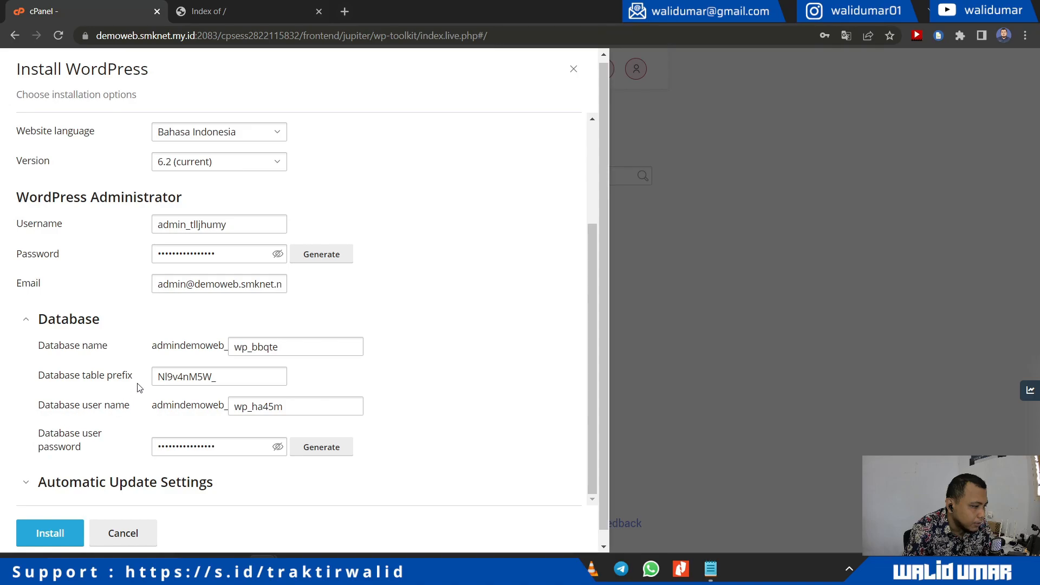
click(277, 446)
click(277, 447)
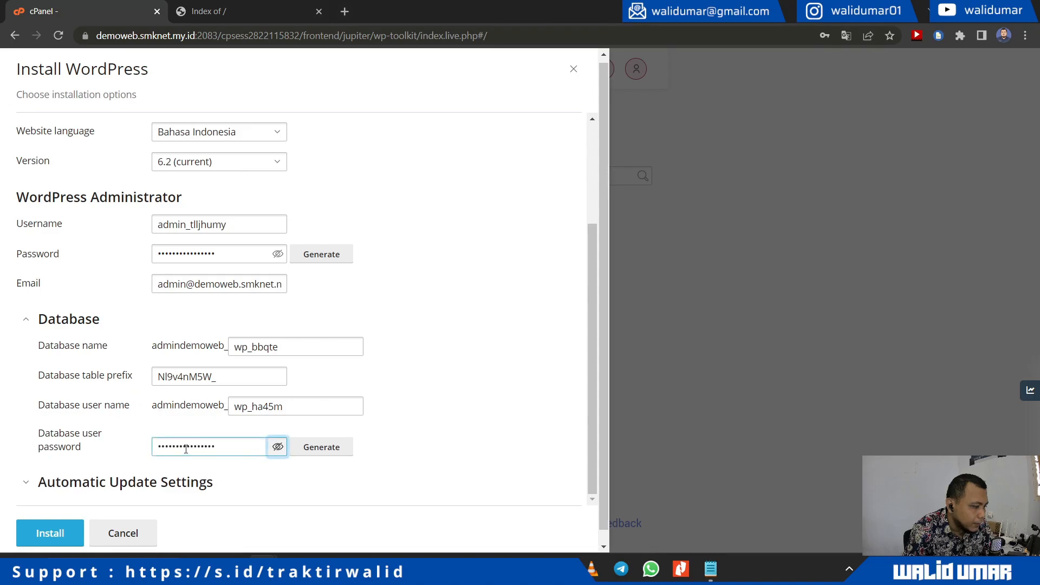
Step: Tick 'Enable autoupdates by default' for new plugins and new themes, then Install
click(76, 466)
scroll(64, 421, down, 4)
scroll(64, 421, down, 1)
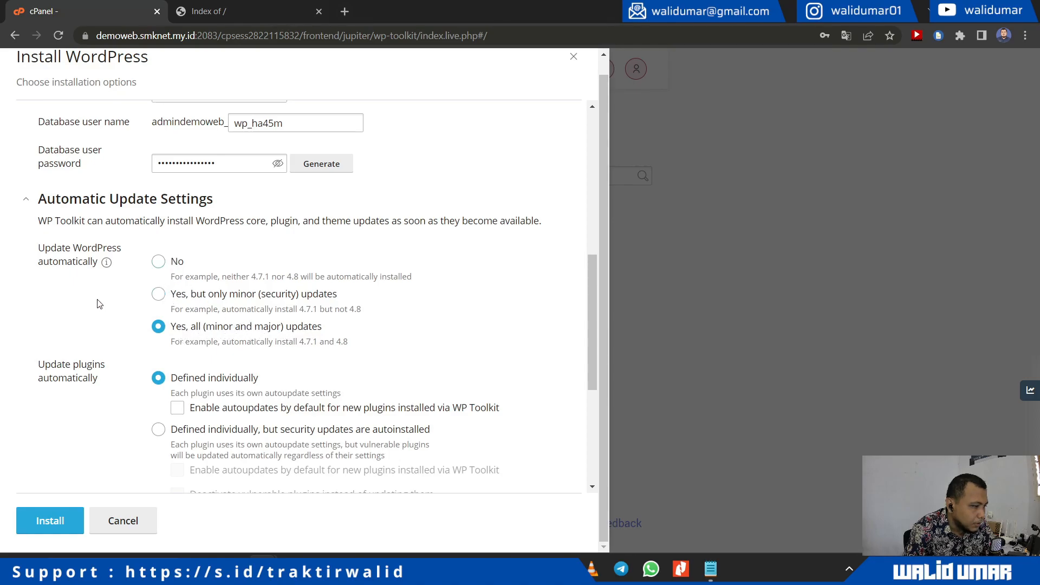
scroll(99, 304, down, 3)
scroll(113, 278, up, 3)
scroll(97, 366, down, 3)
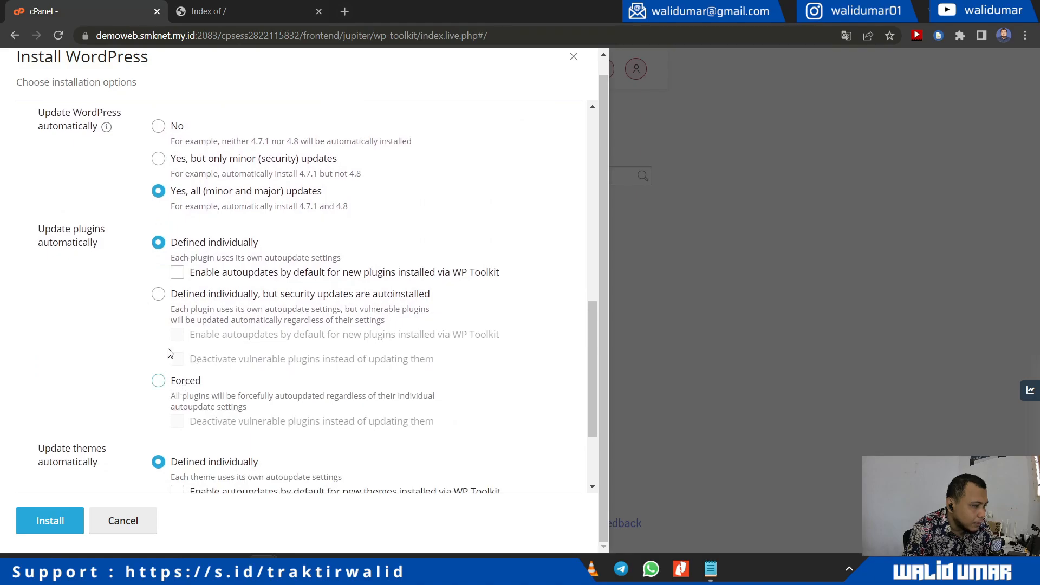
click(204, 276)
scroll(123, 305, down, 3)
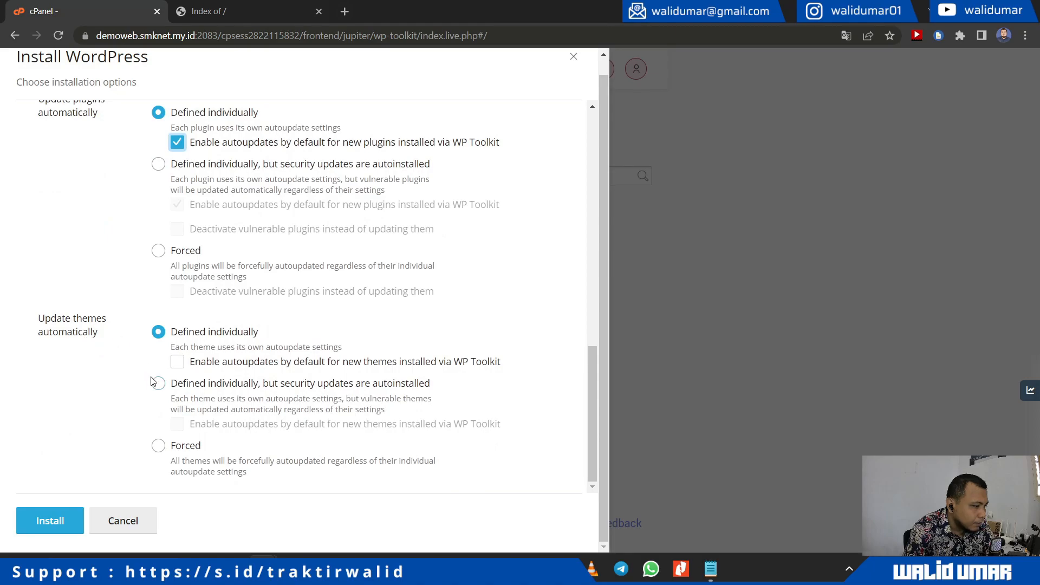
click(176, 365)
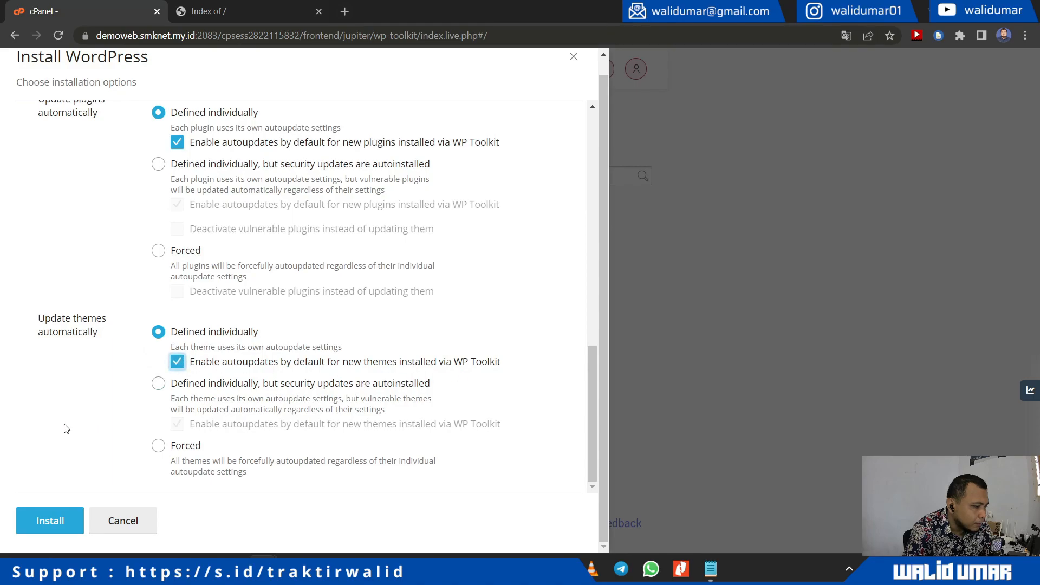
click(50, 521)
Step: Decline saving the browser password and check the live site during installation
scroll(334, 378, up, 10)
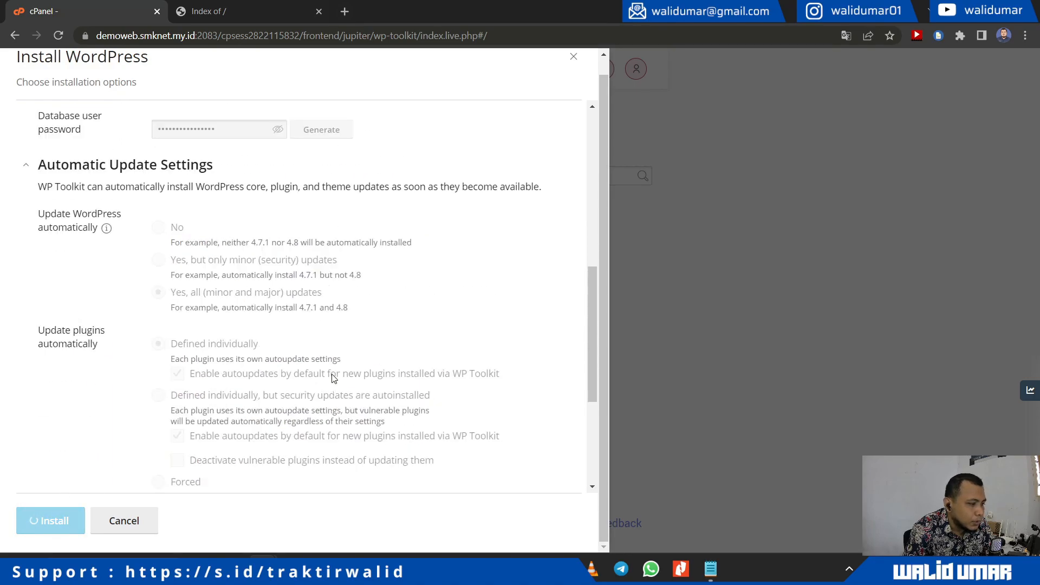
scroll(334, 379, up, 2)
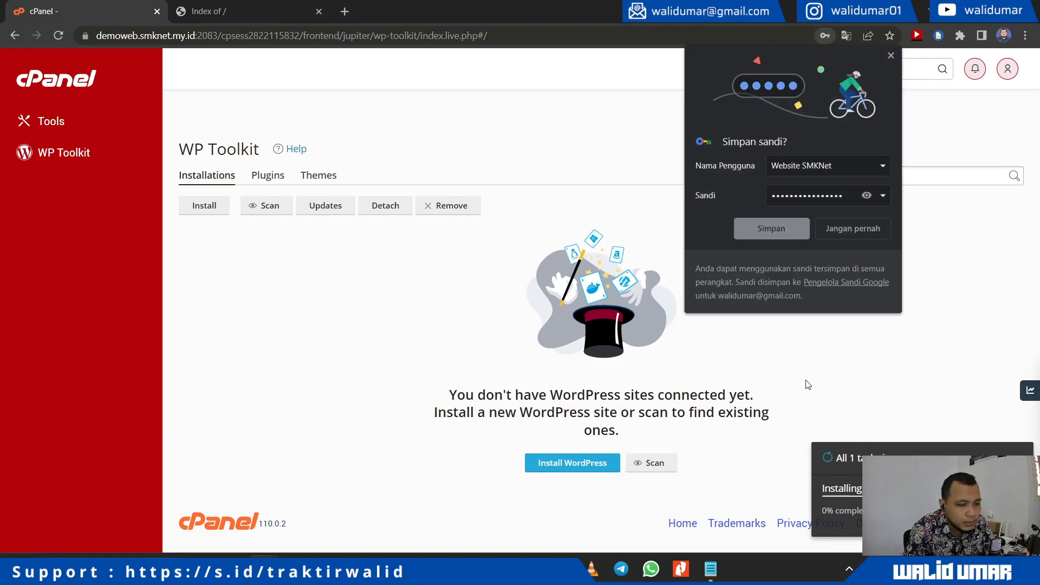
click(854, 233)
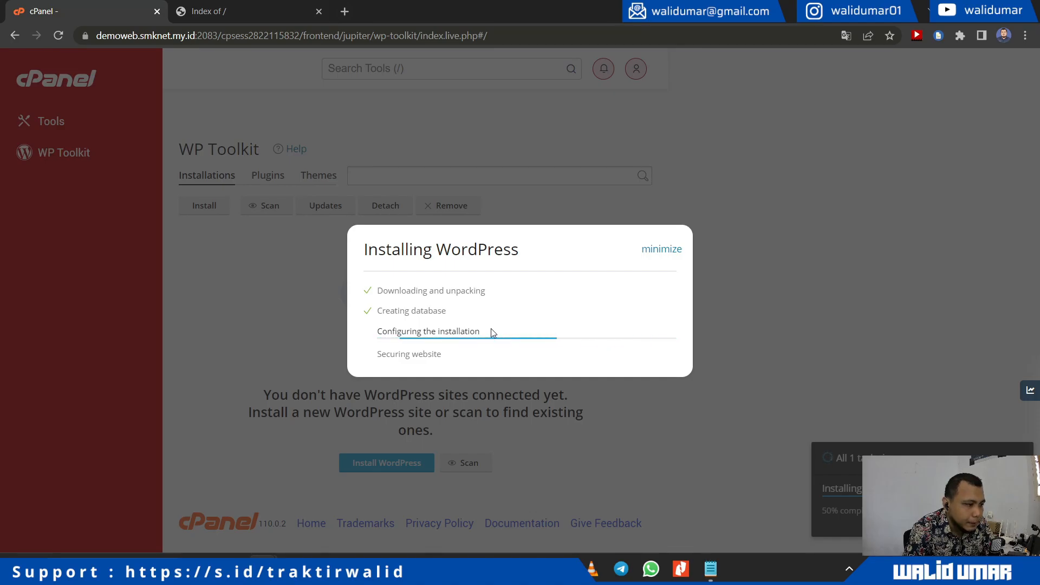
click(235, 13)
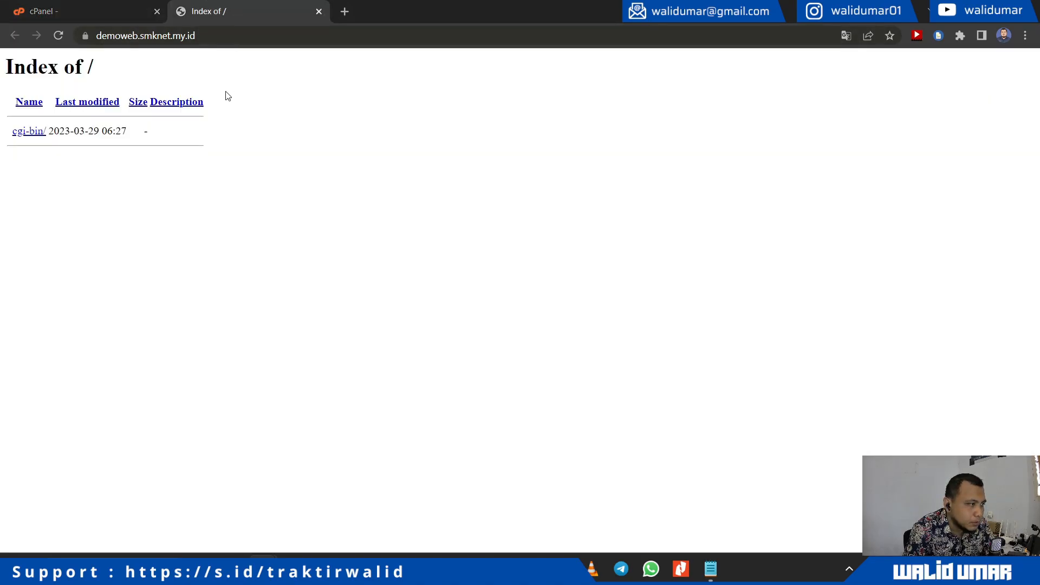
click(128, 13)
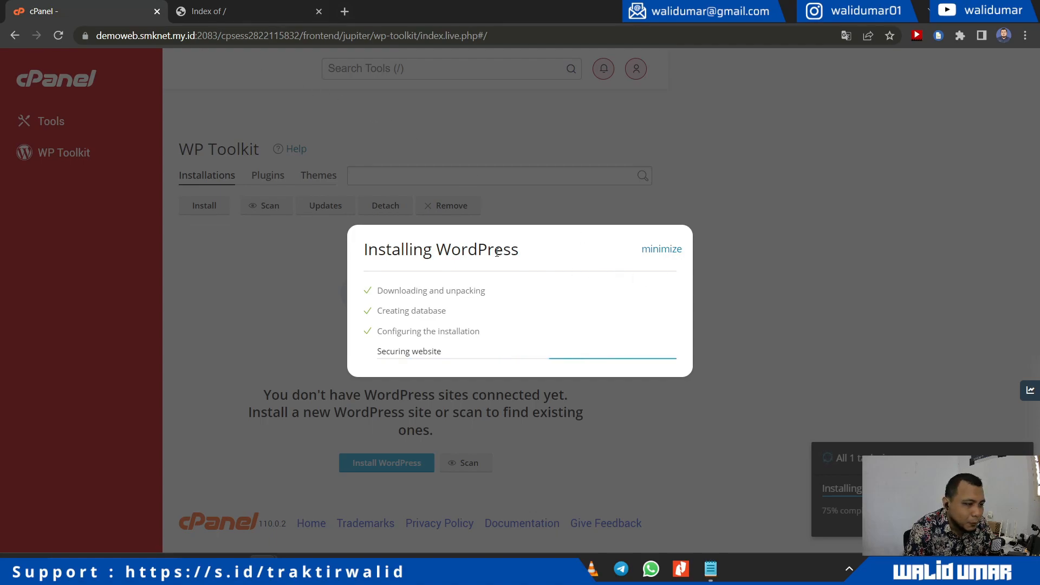
Step: Minimize and reopen the Installing WordPress window until Installation Complete appears
drag(520, 250, 362, 250)
click(538, 254)
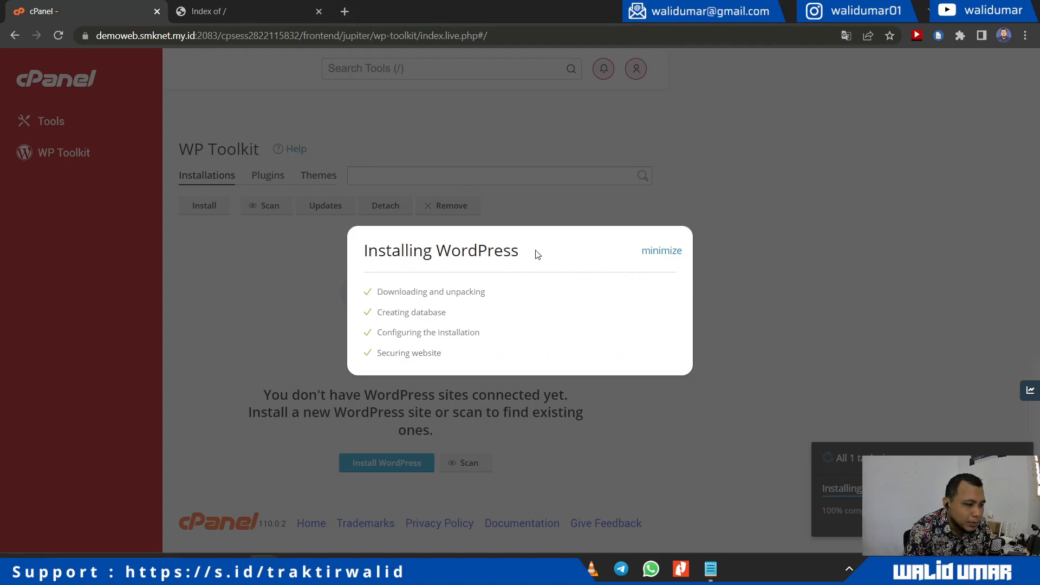
click(662, 252)
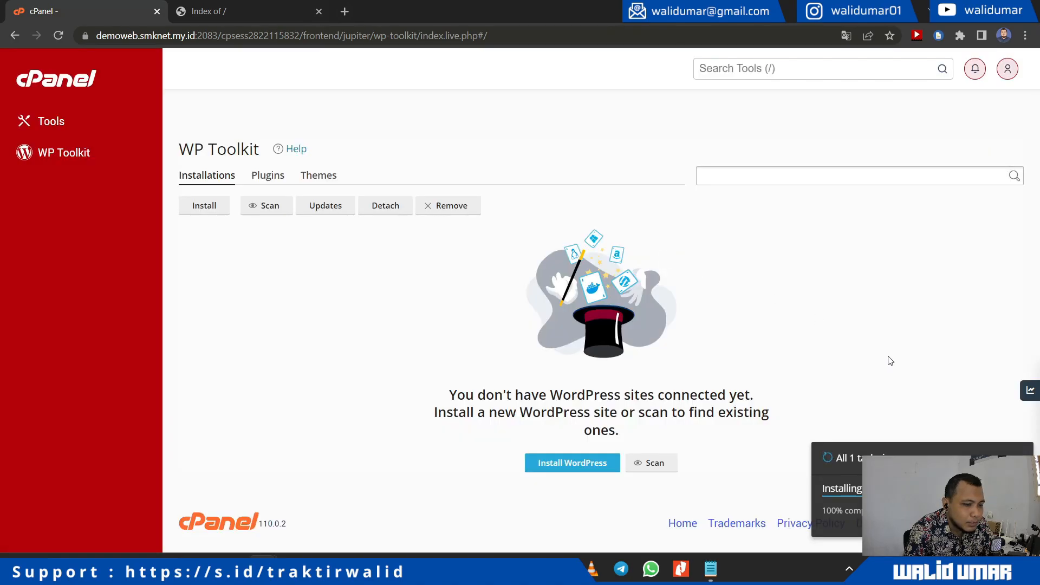
click(883, 488)
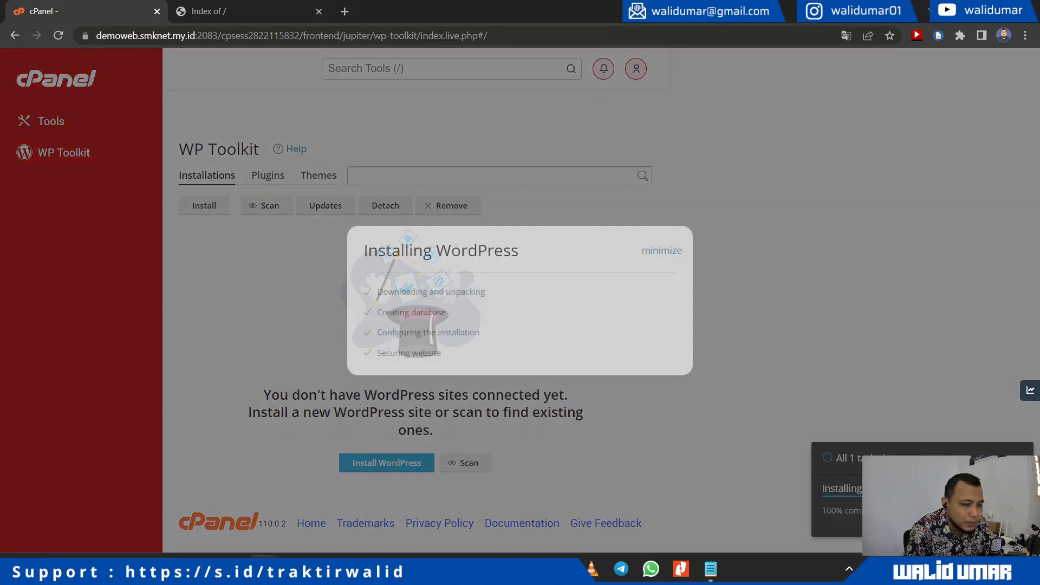
click(661, 250)
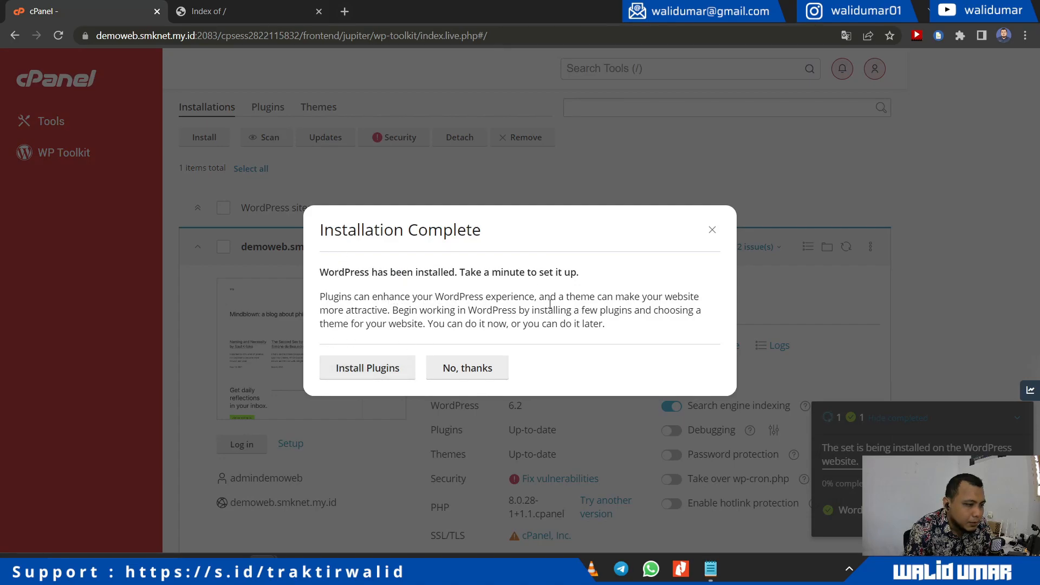
Step: Choose Install Plugins from Installation Complete, browse the plugin list, then show the Themes list
click(379, 371)
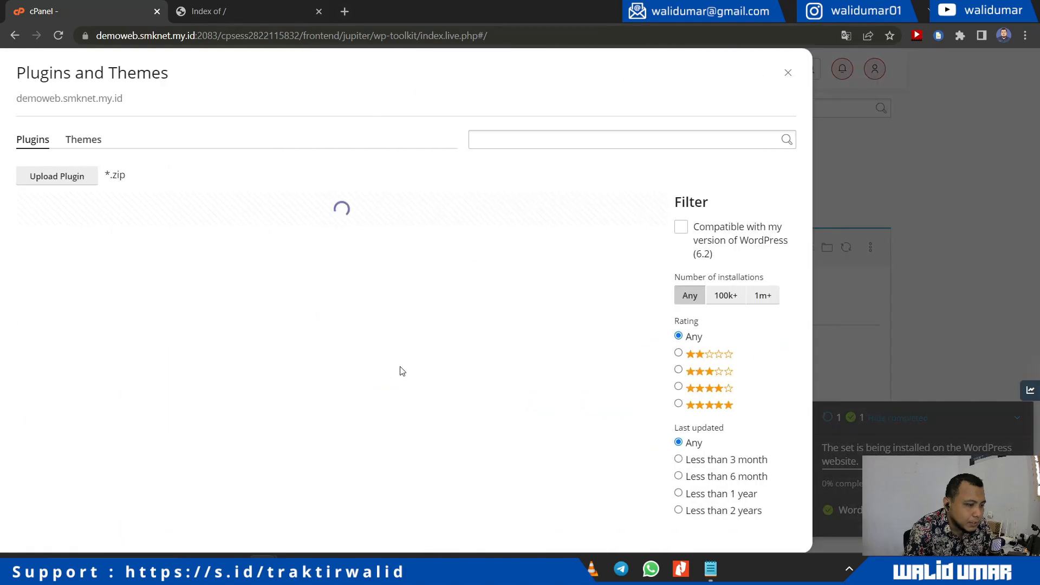
scroll(425, 363, down, 10)
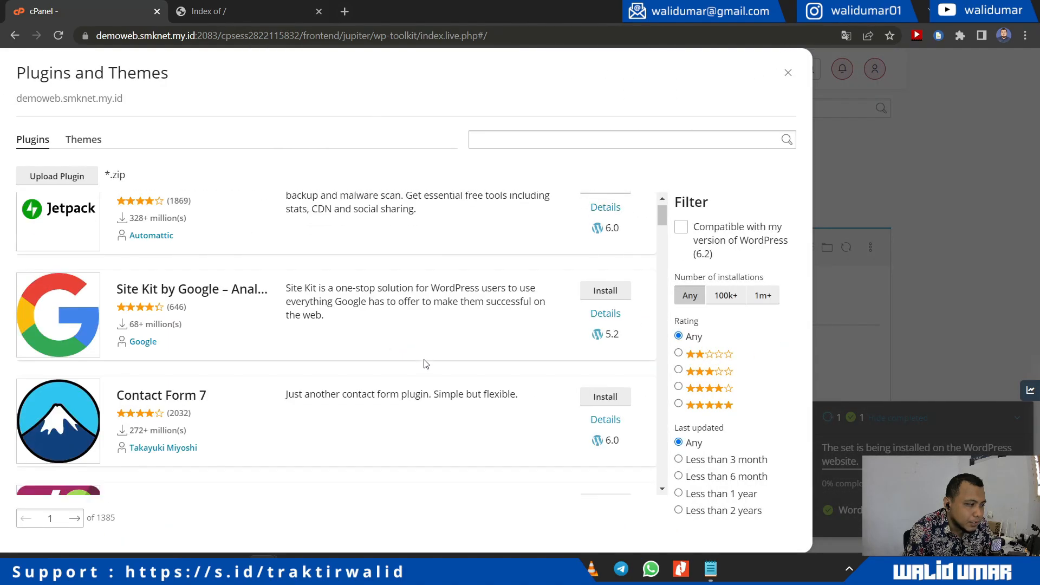
scroll(425, 364, down, 5)
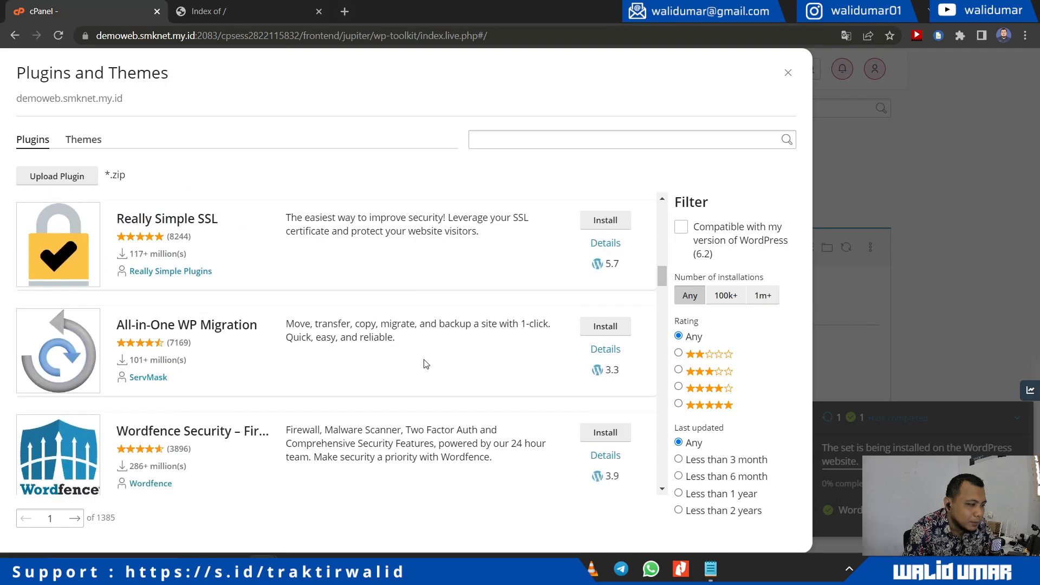
scroll(359, 356, up, 5)
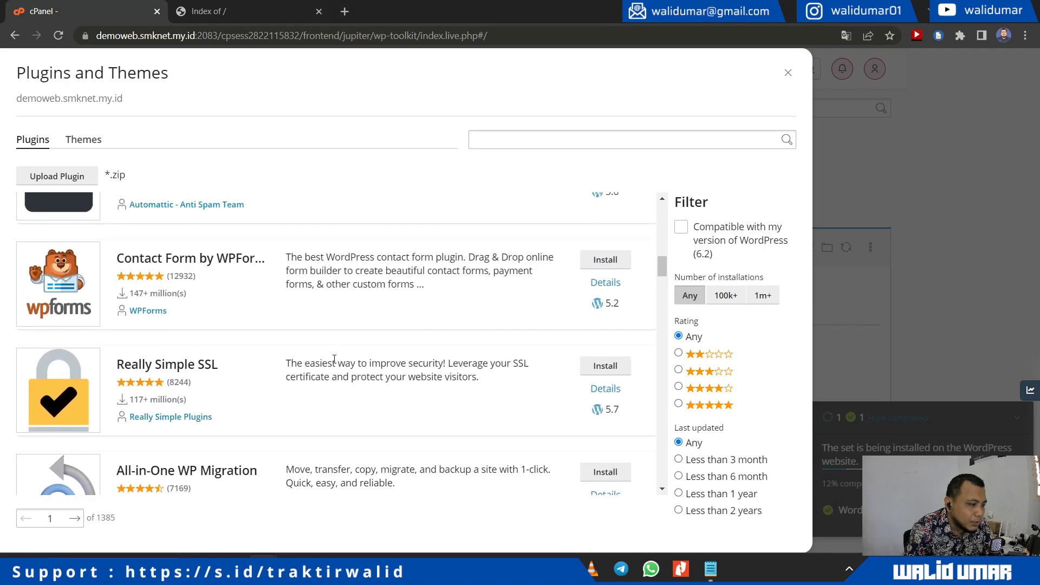
scroll(334, 362, up, 10)
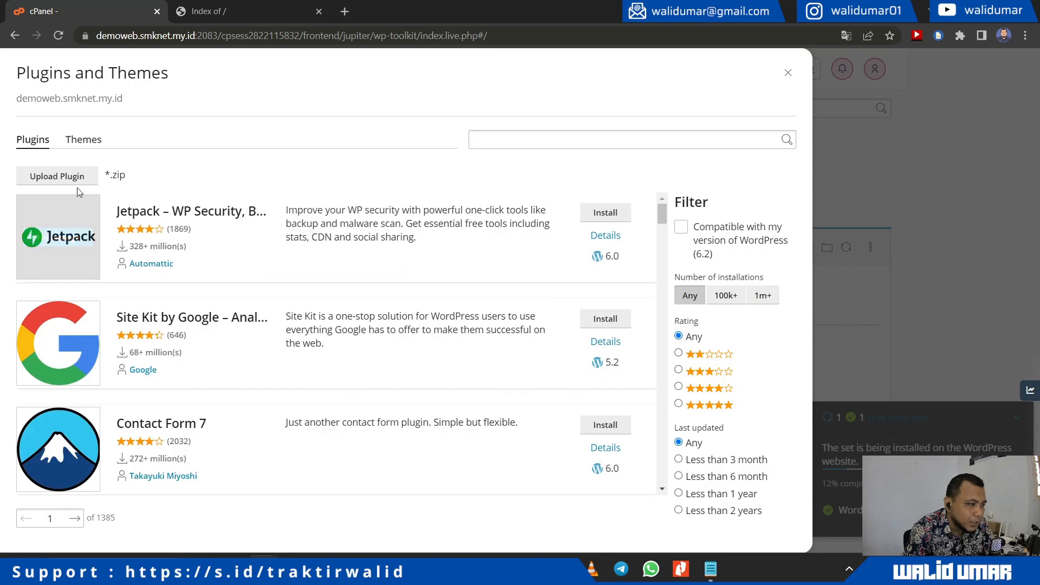
click(84, 140)
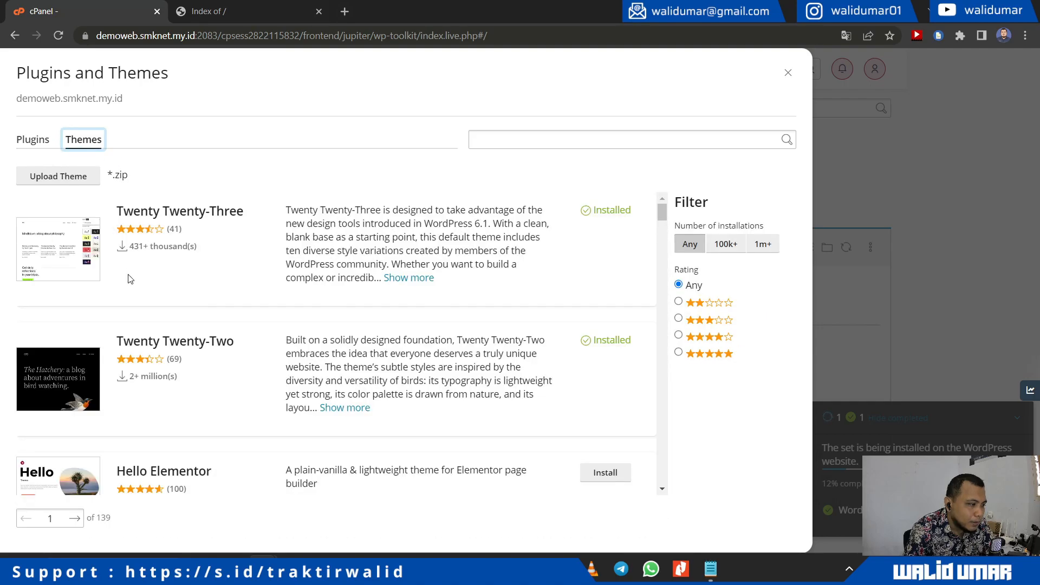
Step: Install the Astra theme from the themes catalogue
scroll(160, 292, down, 10)
scroll(161, 292, up, 3)
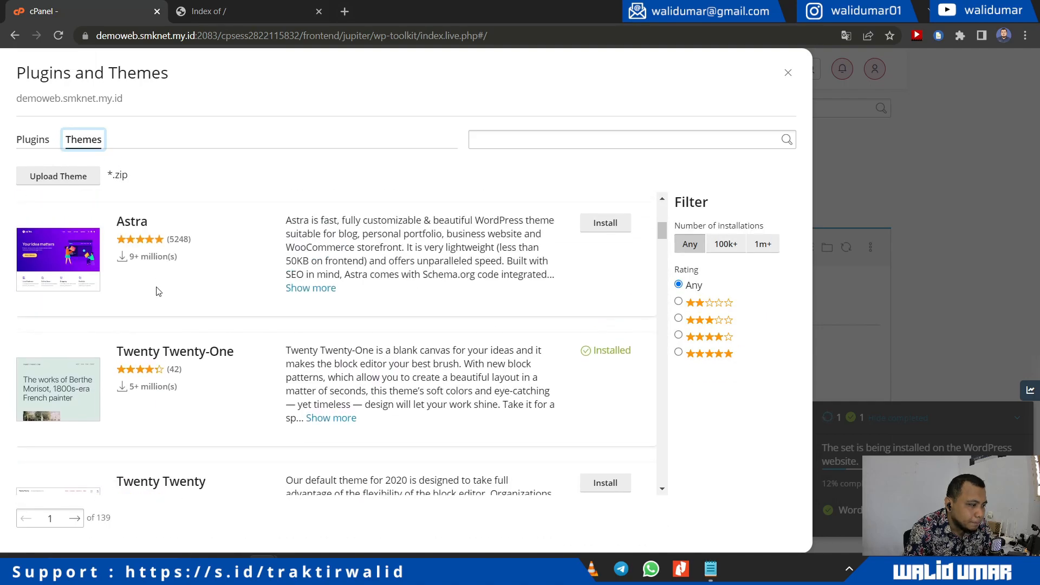
click(605, 225)
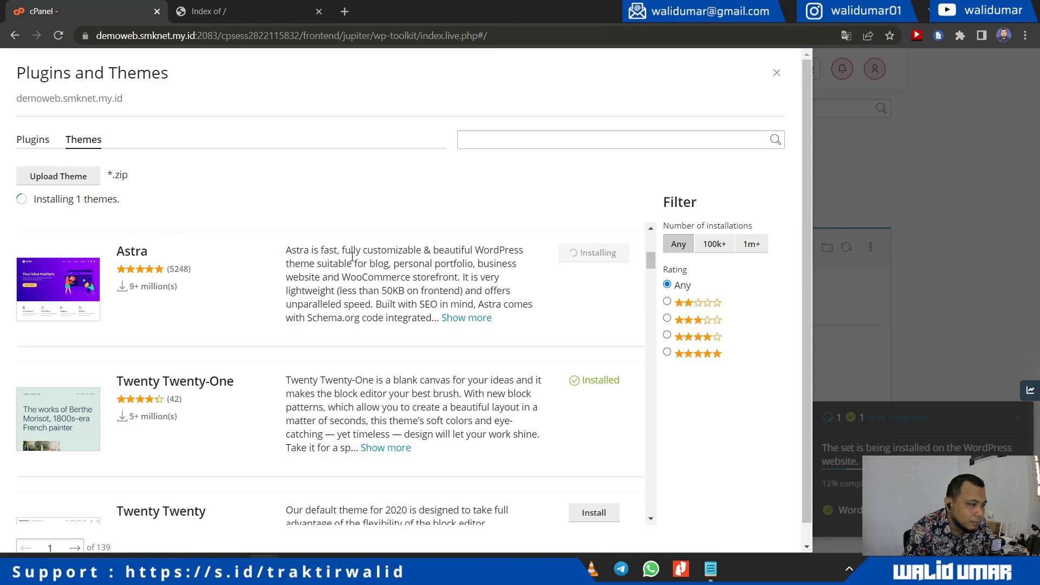
scroll(104, 228, down, 5)
scroll(106, 242, up, 1)
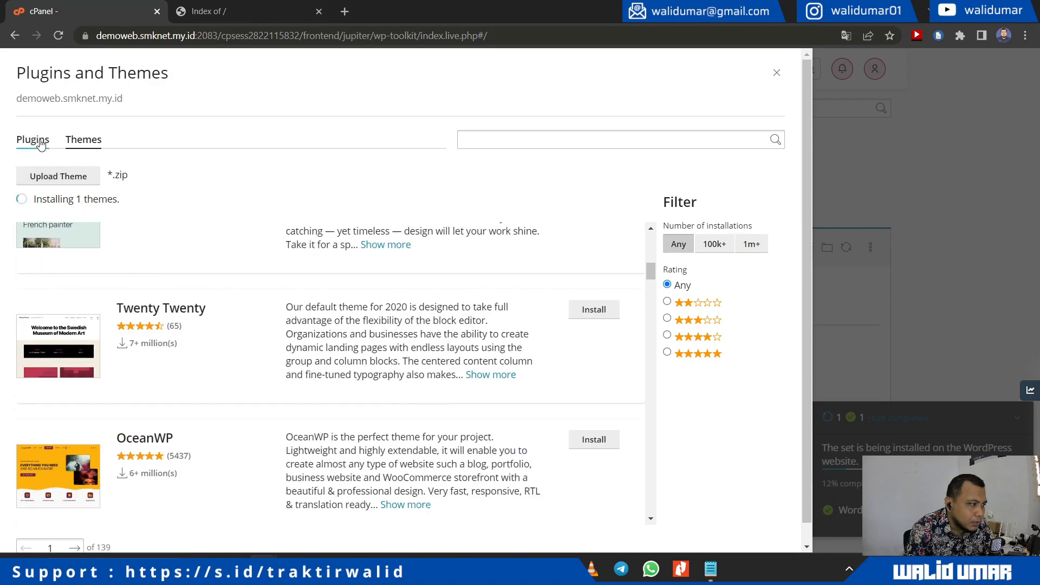
Step: Return to the plugins list and install Limit Login Attempts Reloaded
click(40, 146)
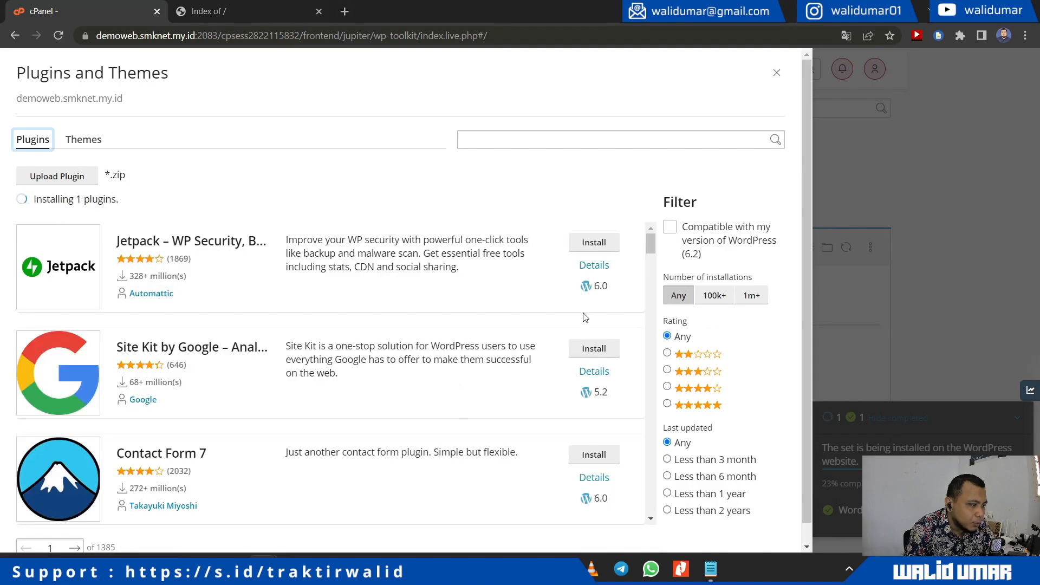
scroll(502, 332, down, 5)
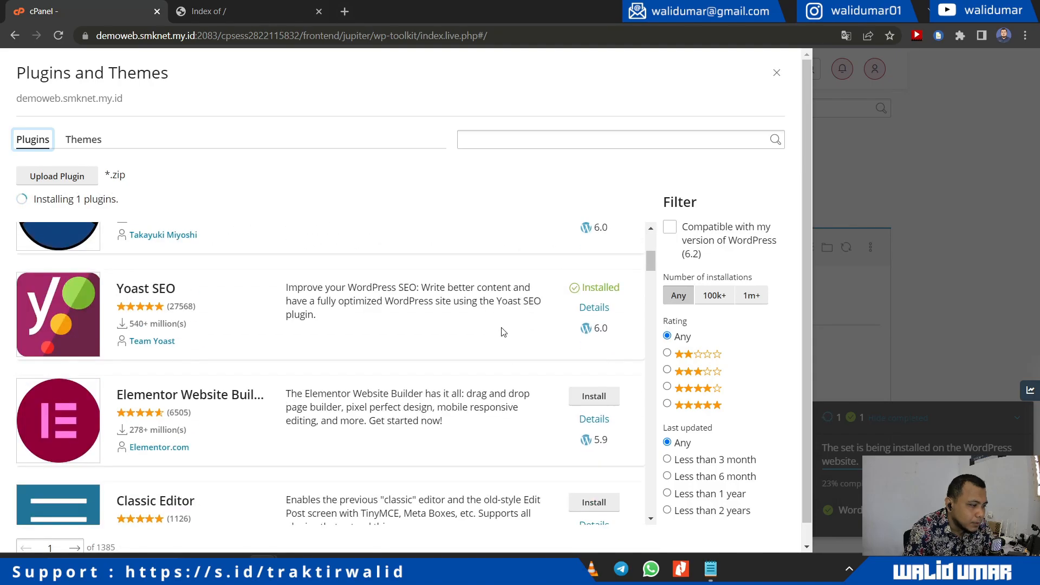
scroll(436, 348, down, 9)
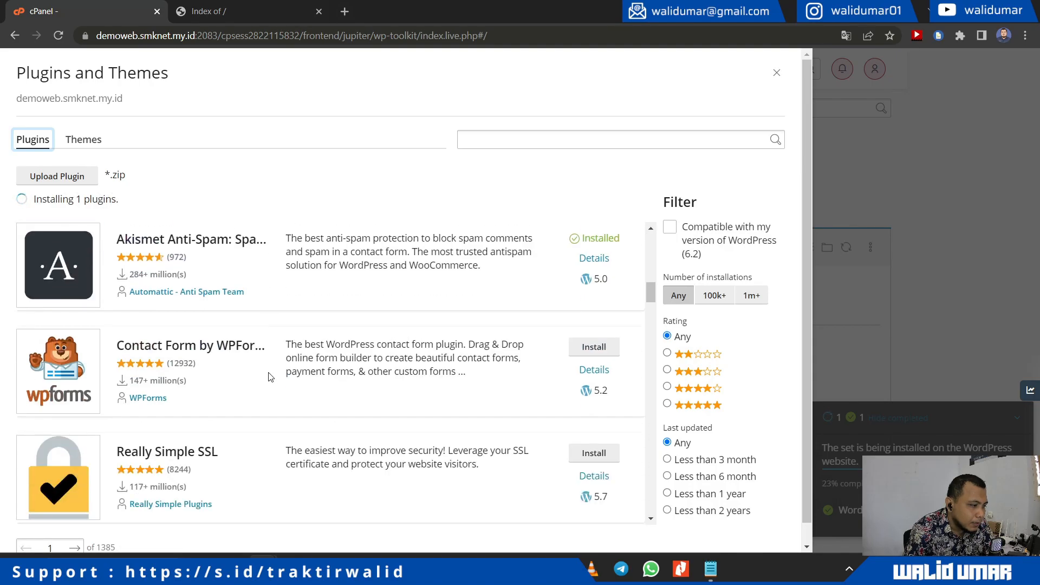
scroll(217, 365, up, 3)
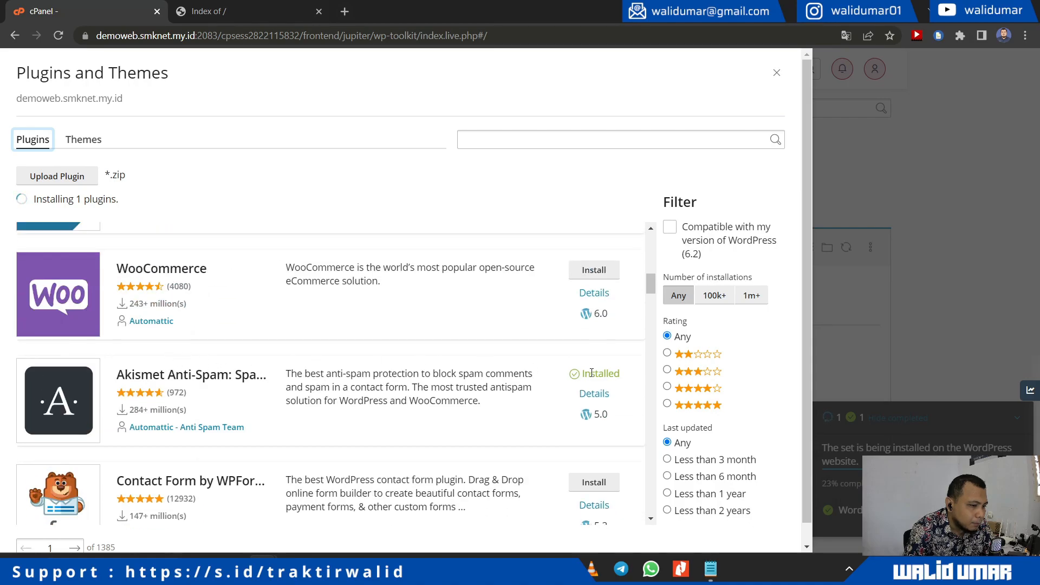
scroll(471, 371, down, 6)
scroll(477, 374, down, 3)
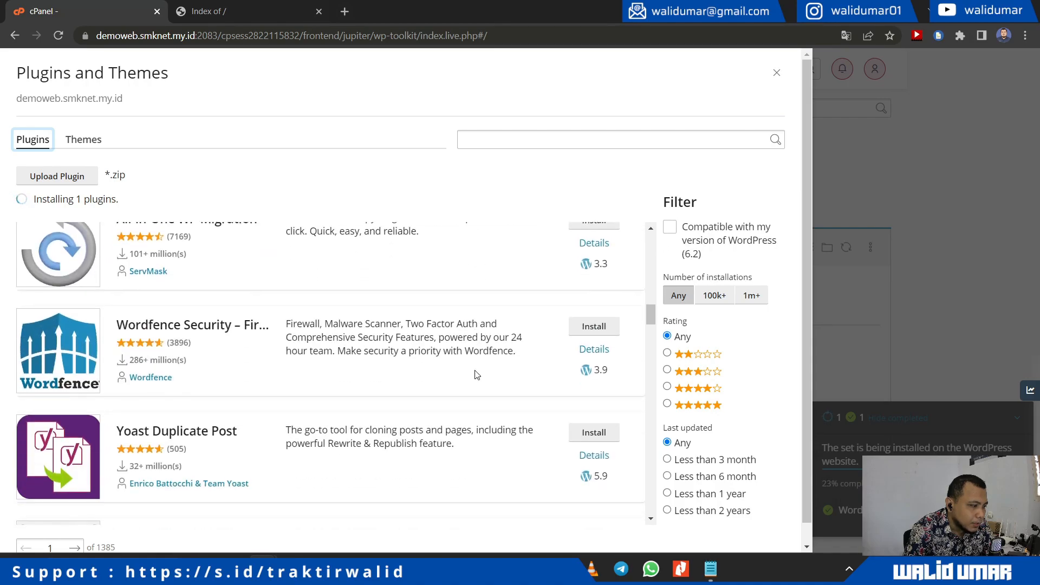
scroll(476, 375, down, 5)
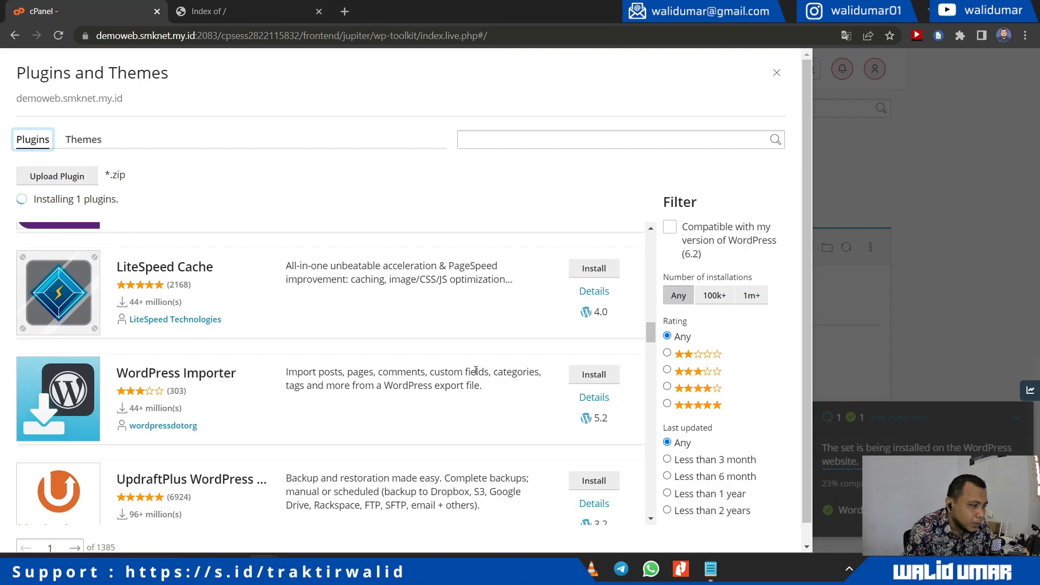
scroll(475, 370, down, 9)
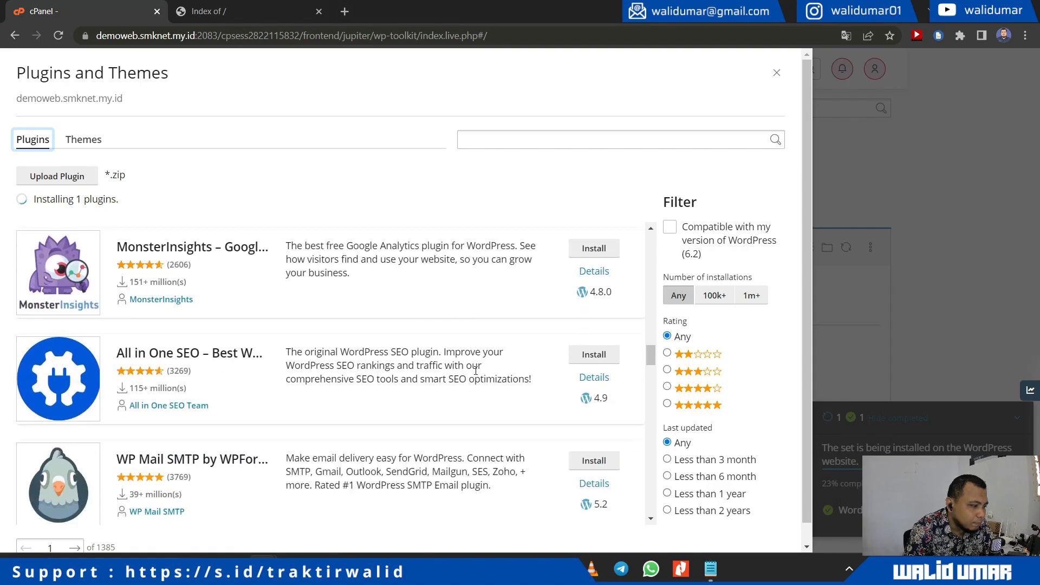
scroll(476, 370, down, 5)
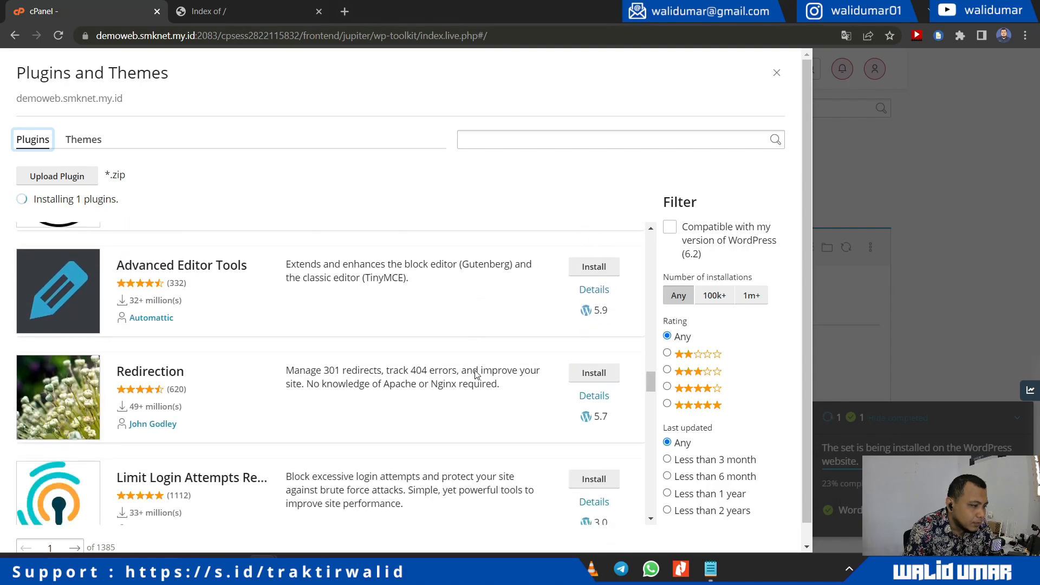
scroll(475, 374, down, 4)
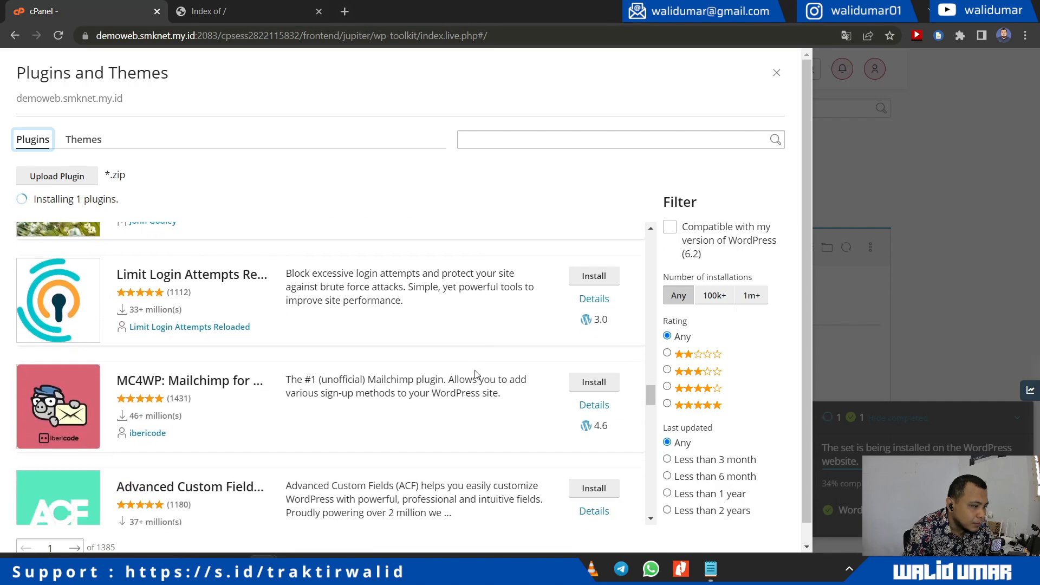
scroll(480, 363, down, 2)
scroll(482, 362, up, 2)
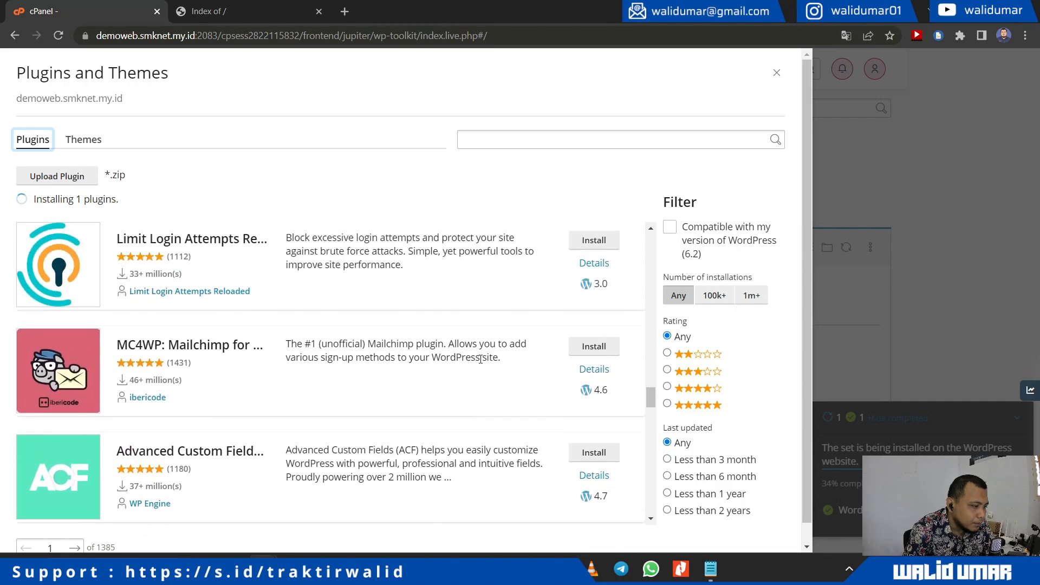
click(594, 281)
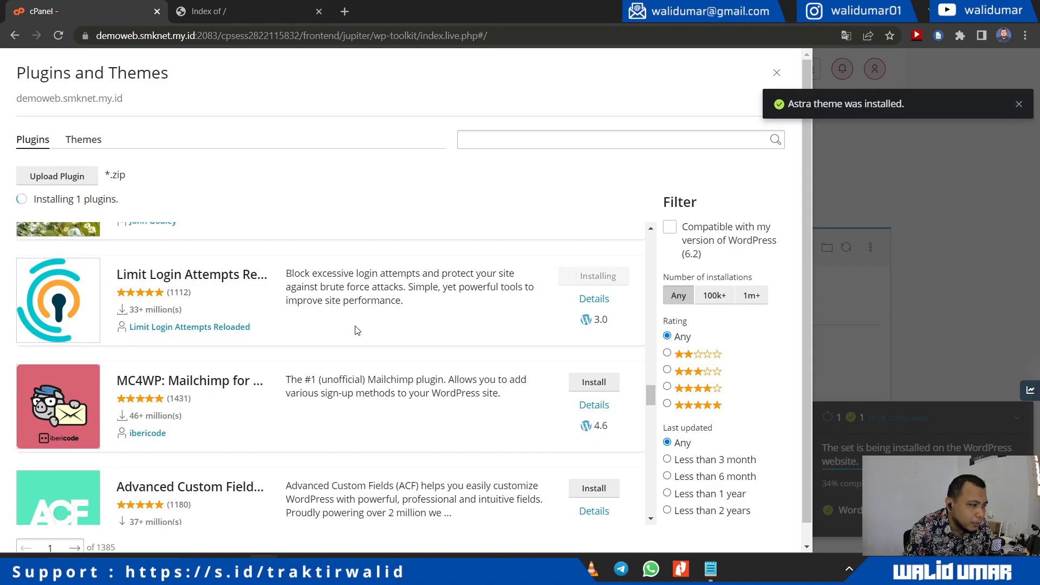
Step: Filter plugins to a 5-star Rating, then switch the catalogue back to themes
scroll(357, 330, up, 13)
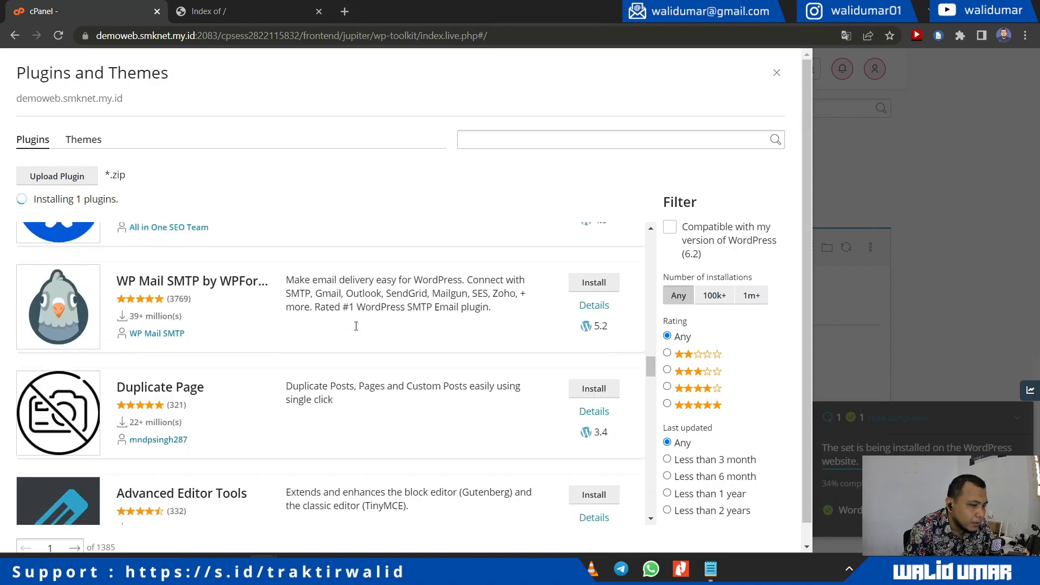
scroll(357, 327, up, 10)
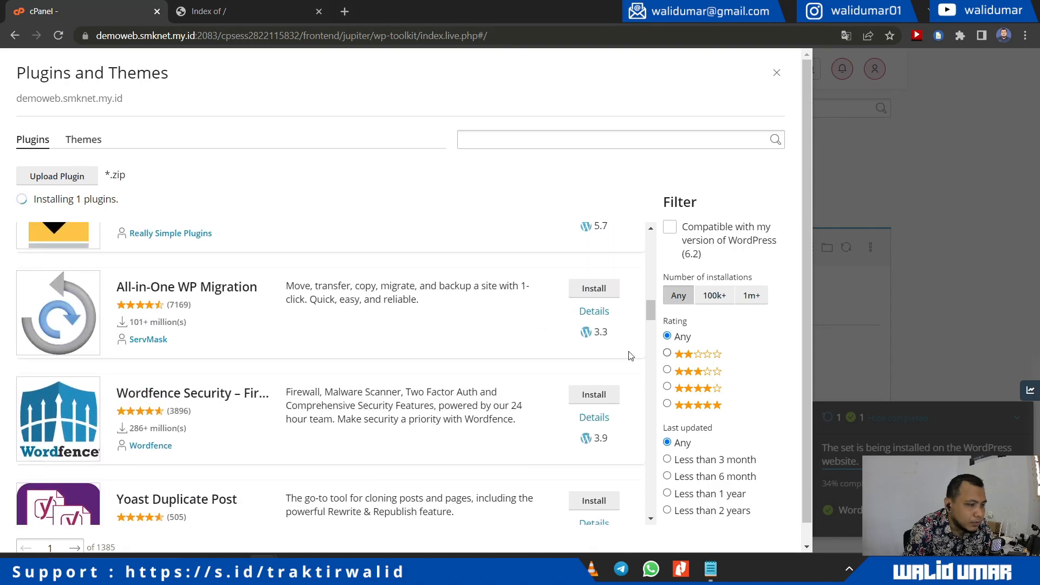
scroll(398, 352, up, 3)
scroll(398, 353, up, 10)
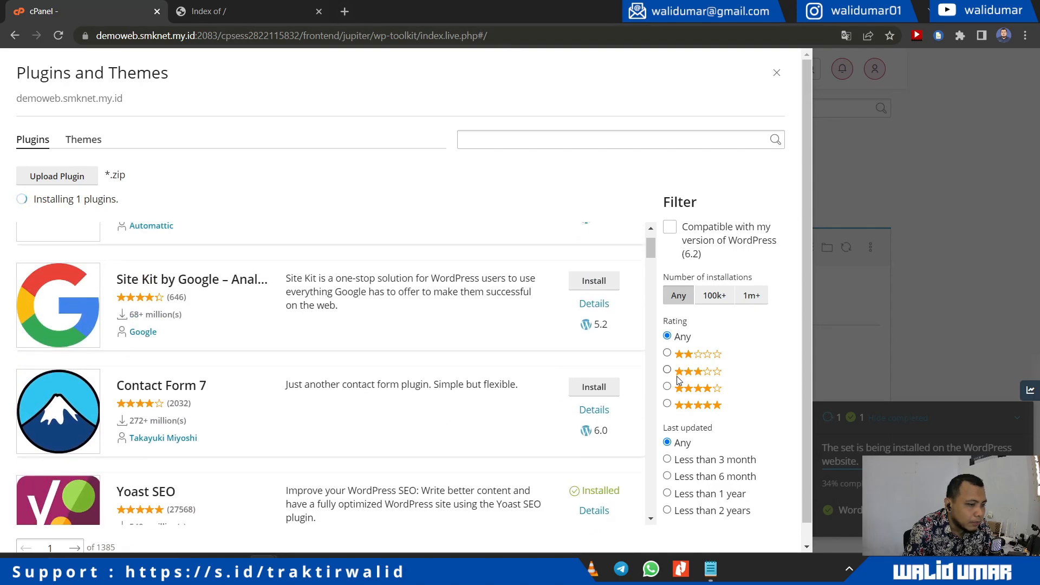
scroll(422, 349, up, 1)
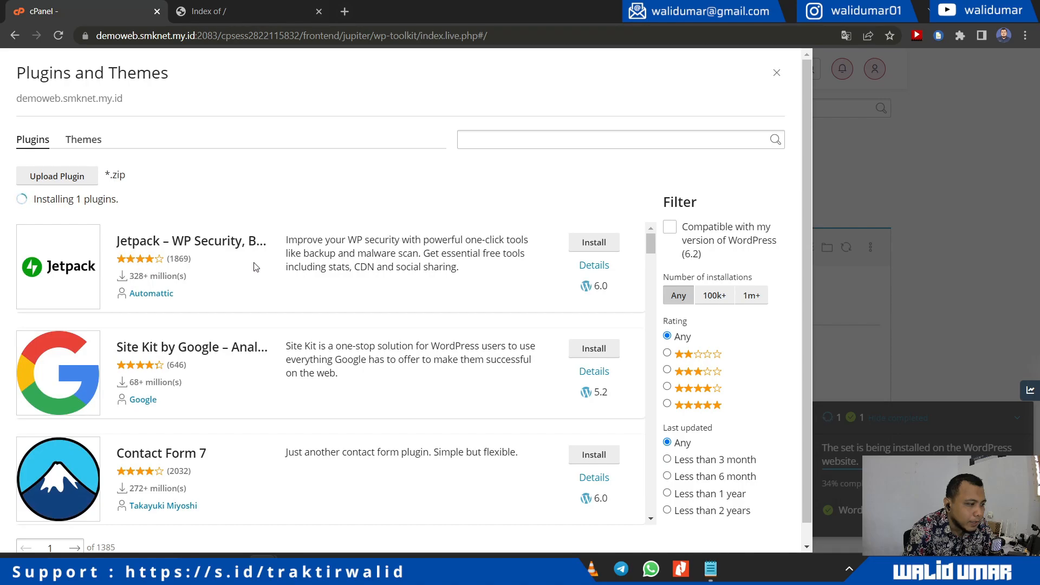
scroll(715, 407, down, 1)
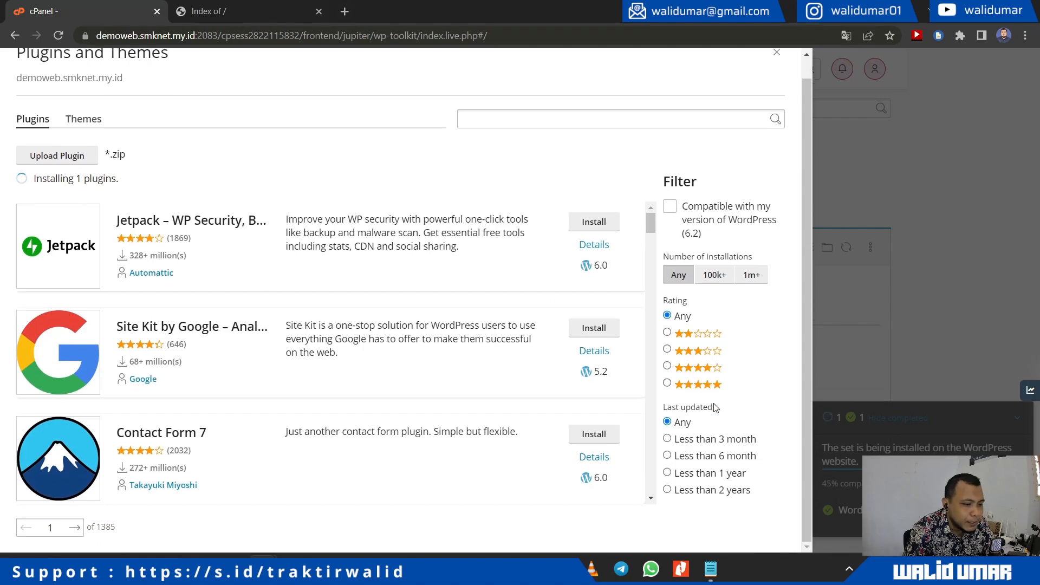
click(667, 383)
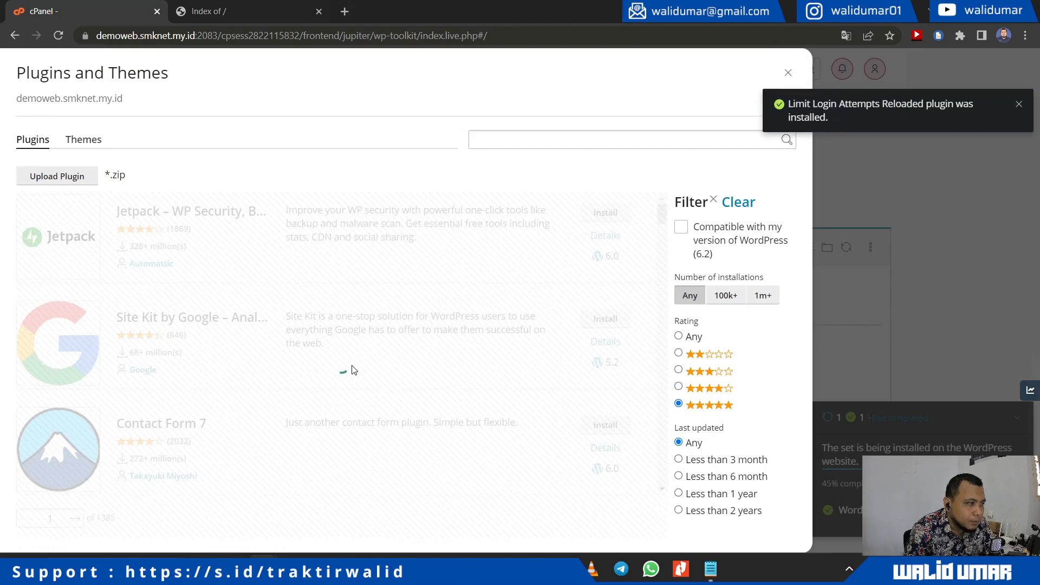
scroll(357, 374, down, 5)
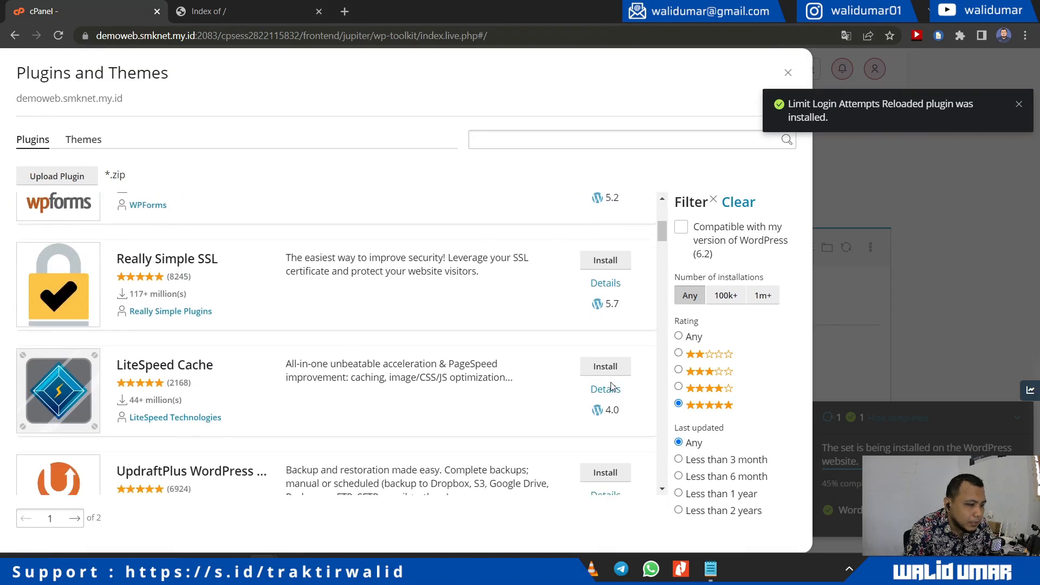
click(84, 140)
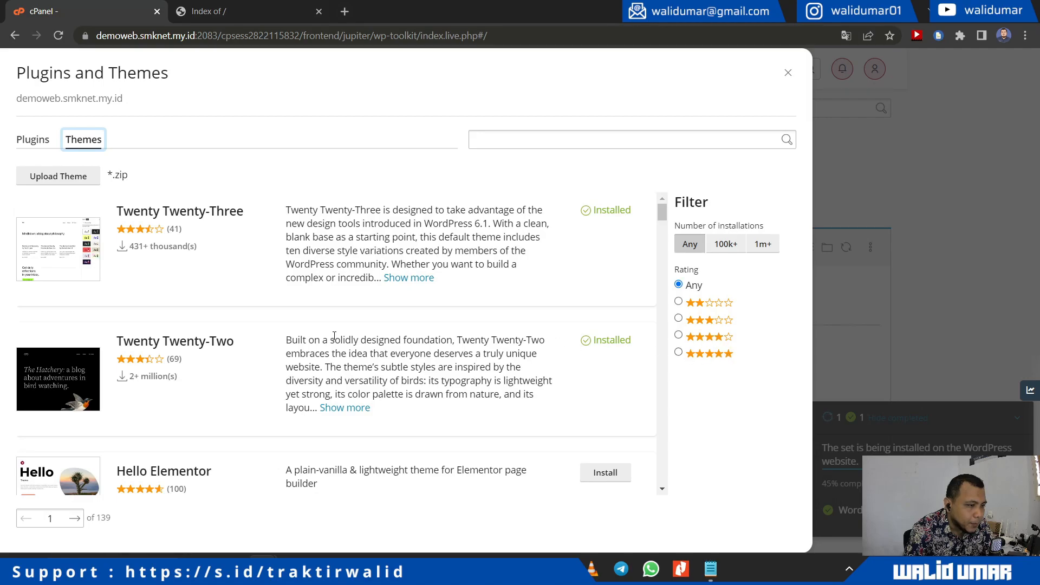
Step: Install the Blocksy and Newsmatic themes, then close the Plugins and Themes dialog
scroll(335, 336, down, 20)
scroll(334, 336, down, 10)
scroll(402, 316, down, 3)
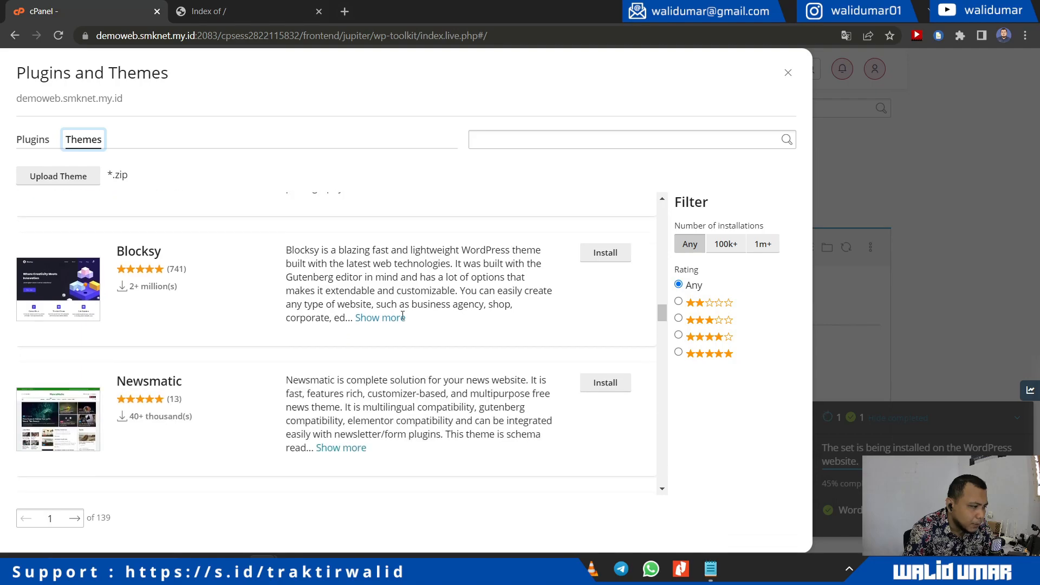
click(584, 258)
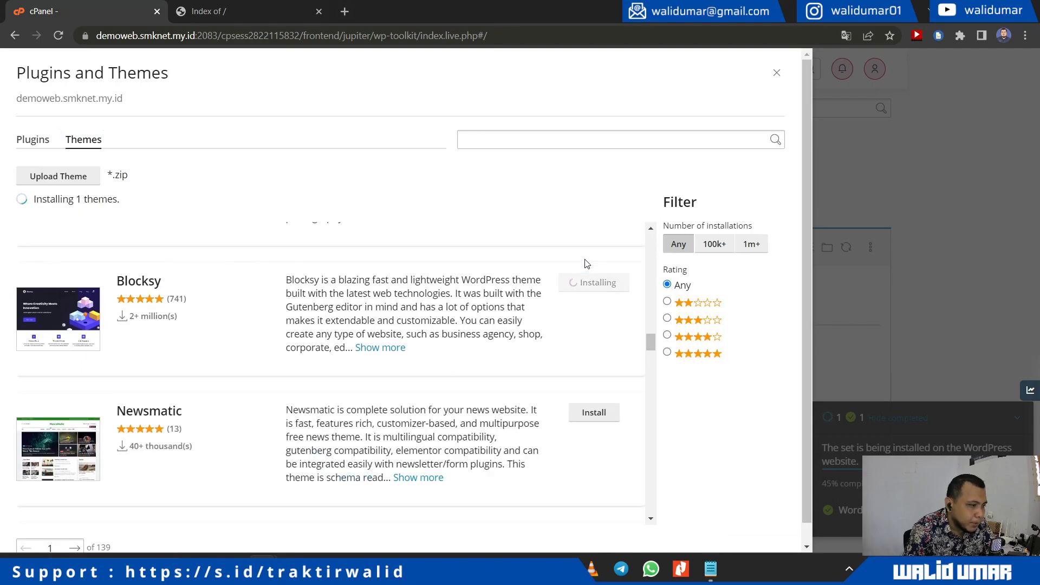
scroll(528, 298, down, 1)
scroll(524, 304, up, 1)
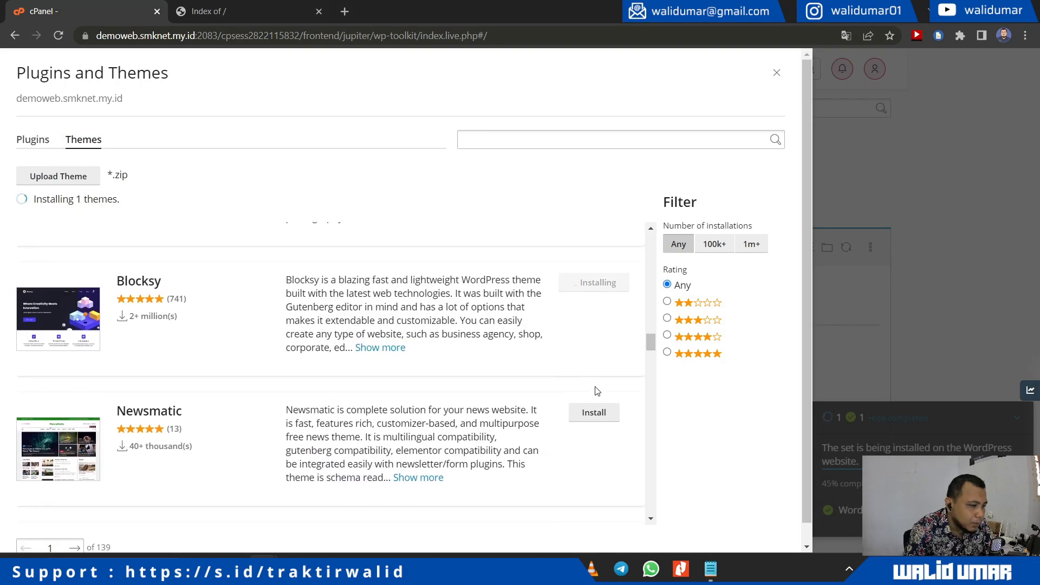
click(595, 414)
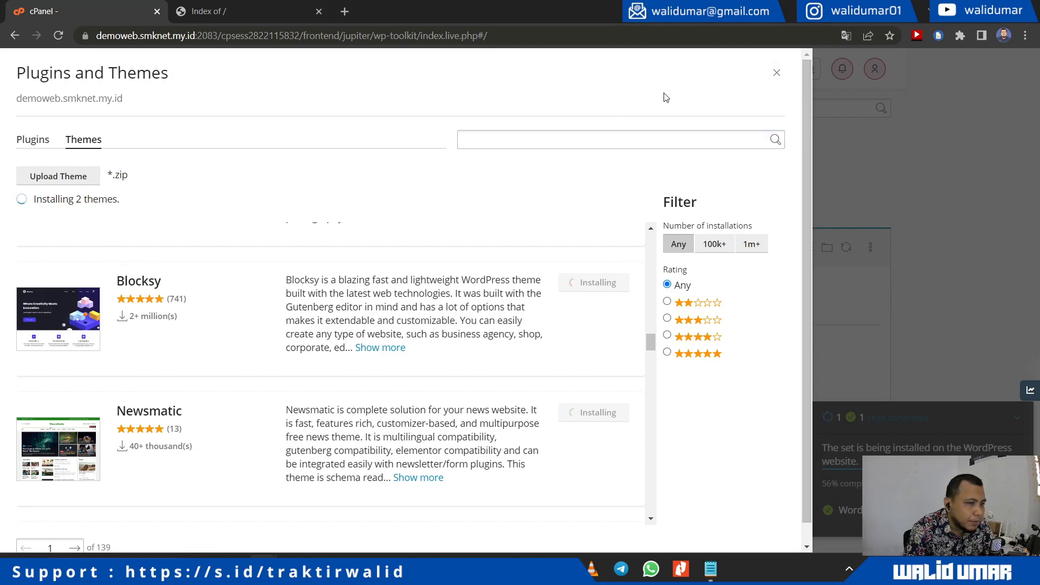
click(776, 74)
Step: Open the site's Fix vulnerabilities report and select all vulnerable items
scroll(485, 407, down, 2)
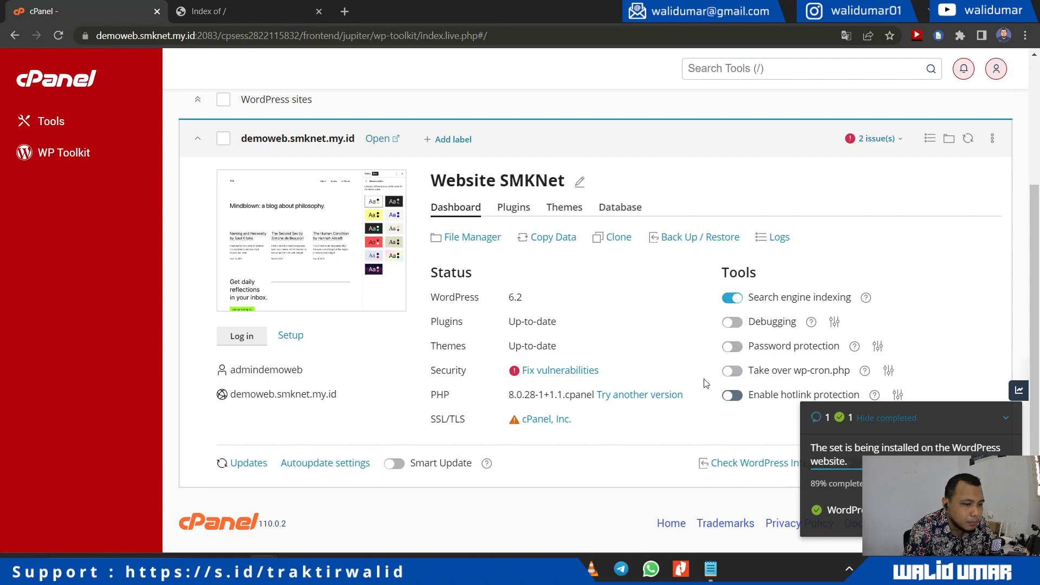
click(525, 373)
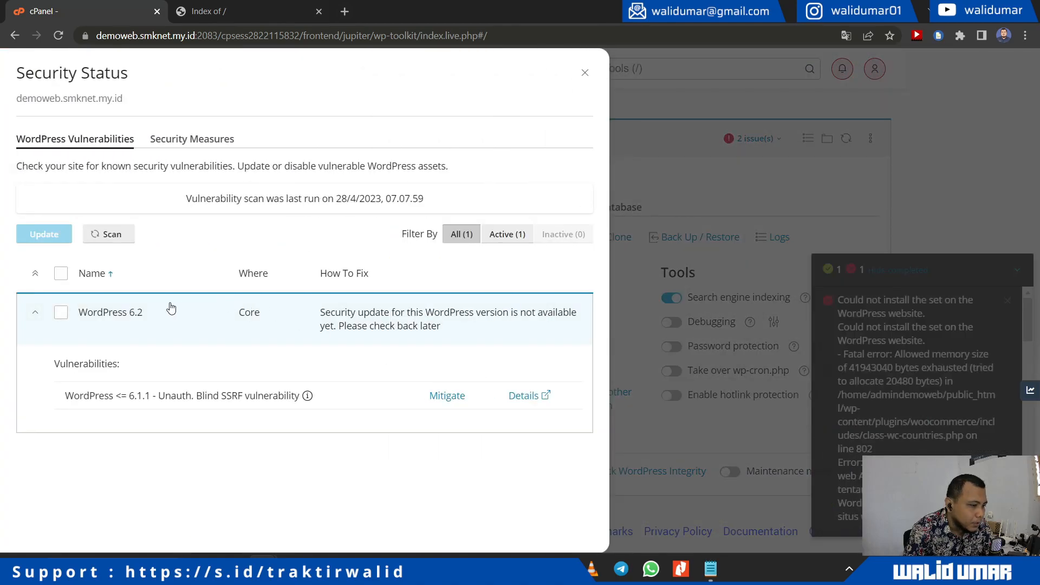
click(60, 274)
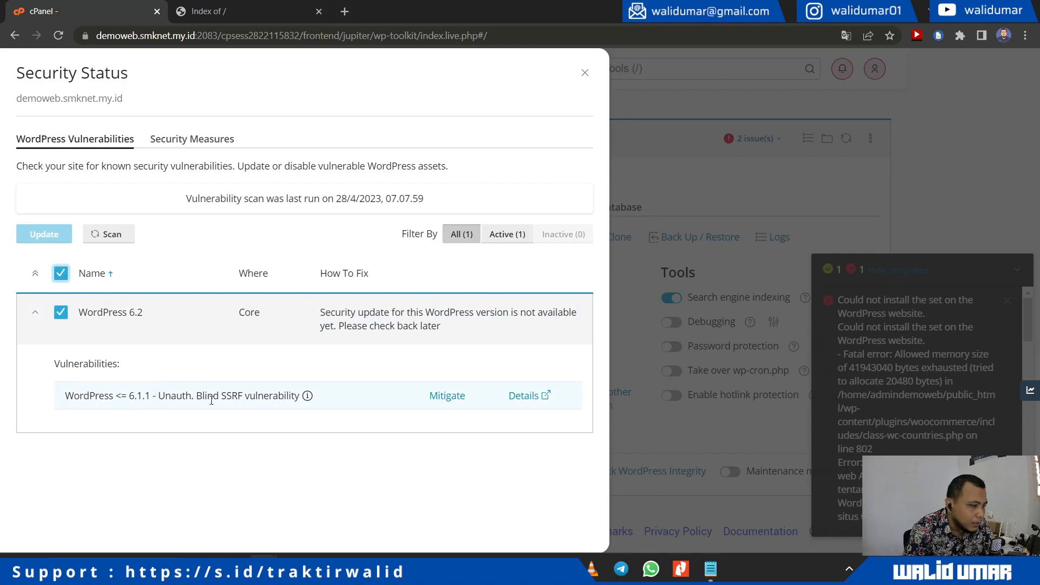
triple_click(168, 397)
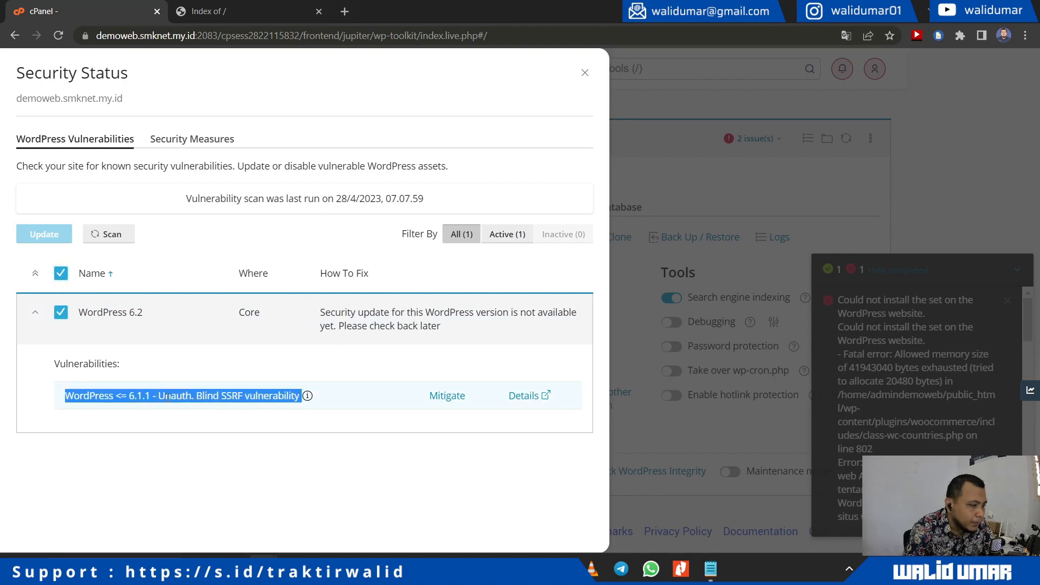
click(233, 397)
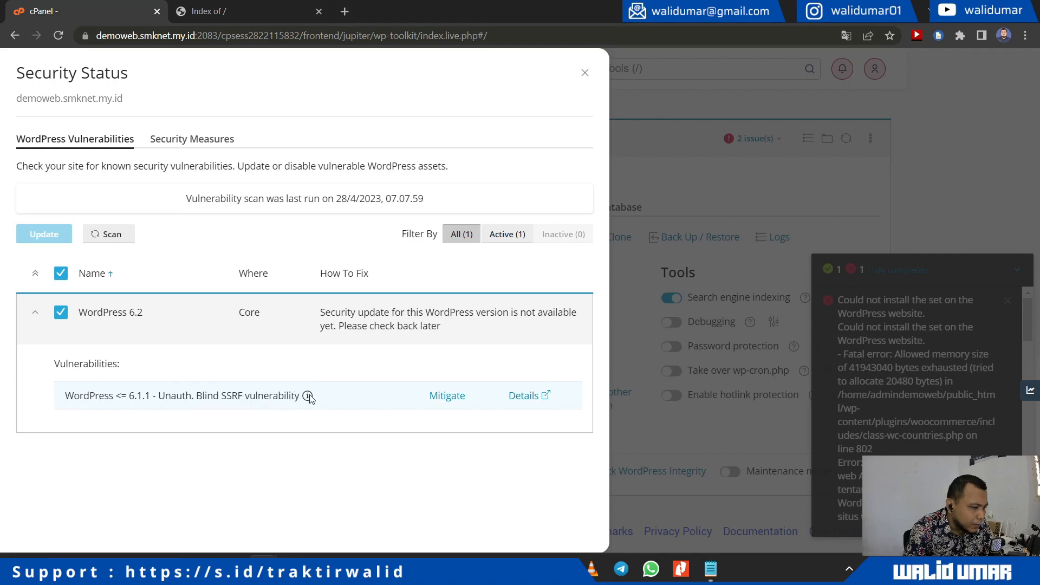
Step: Mitigate the Blind SSRF entry: block access to xmlrpc.php and turn off pingbacks
click(447, 397)
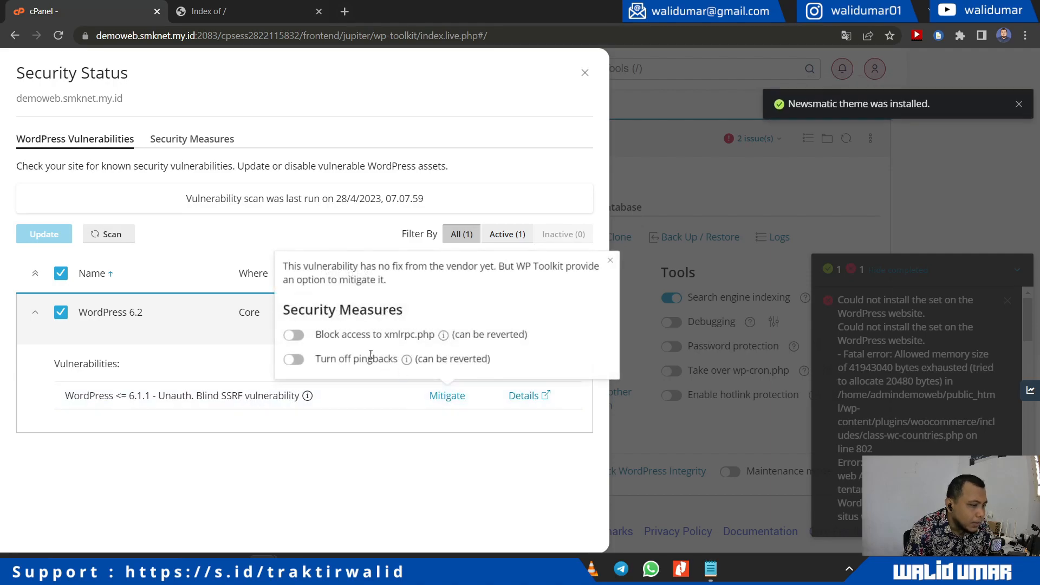
click(293, 334)
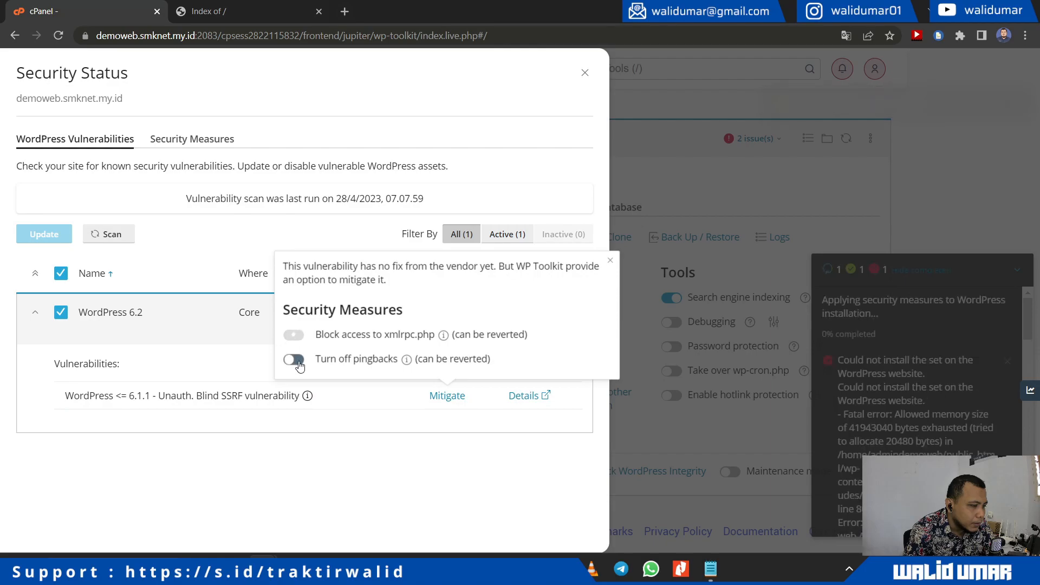
click(297, 361)
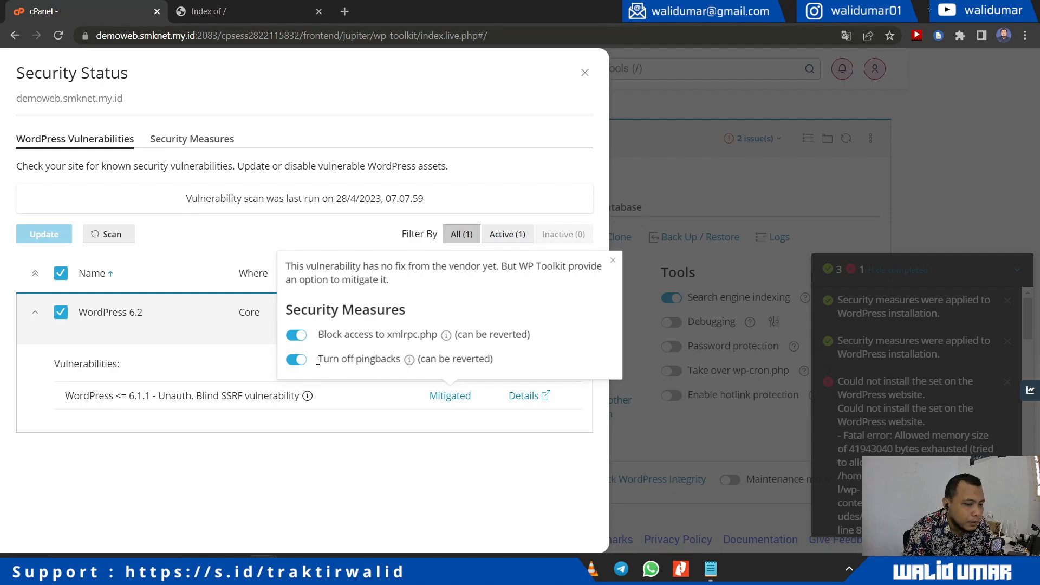
click(327, 396)
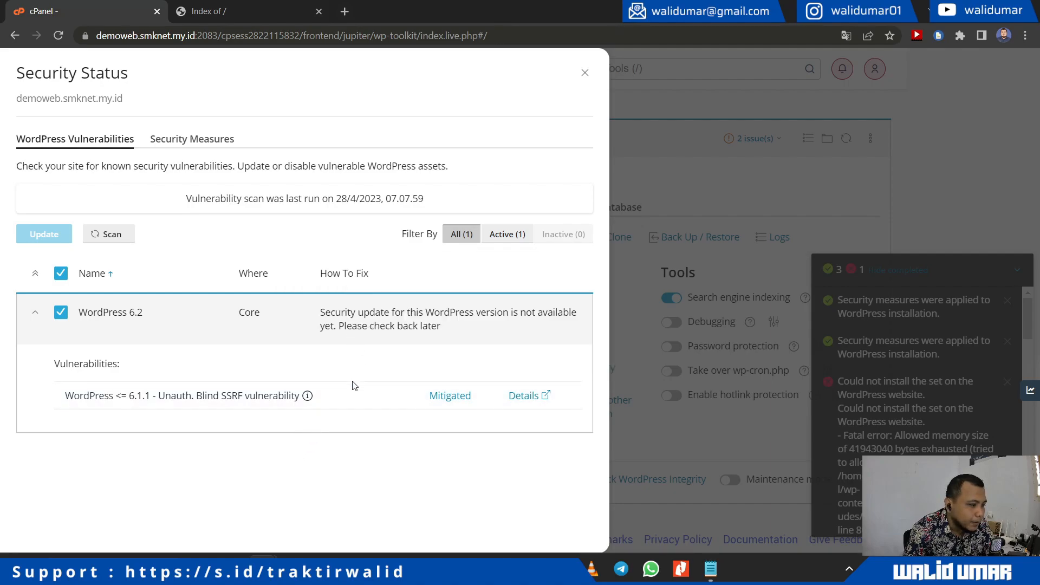
Step: In Security Status, select all the site's security measures and re-run the security check
click(184, 139)
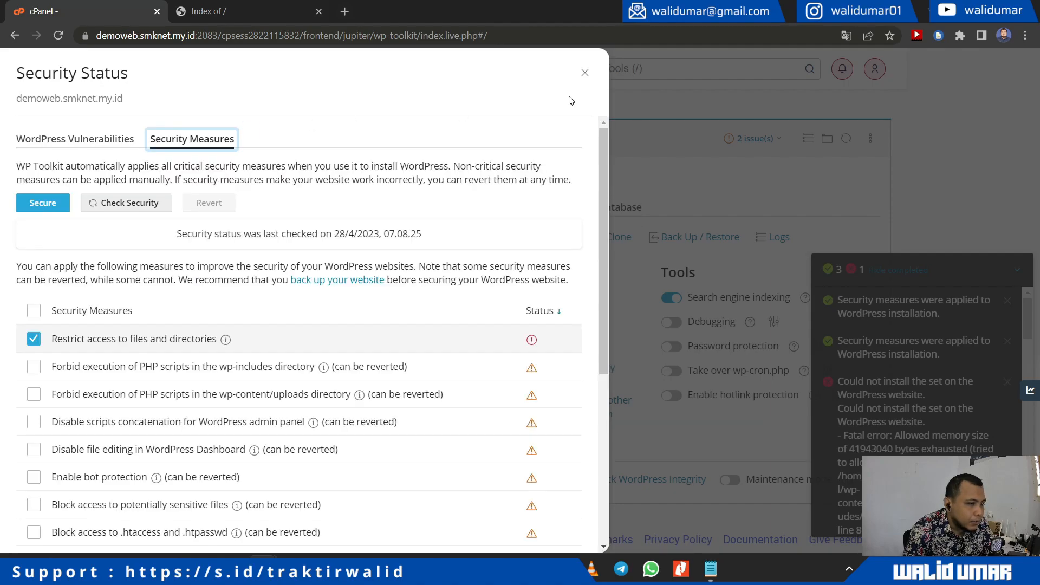
scroll(292, 309, down, 5)
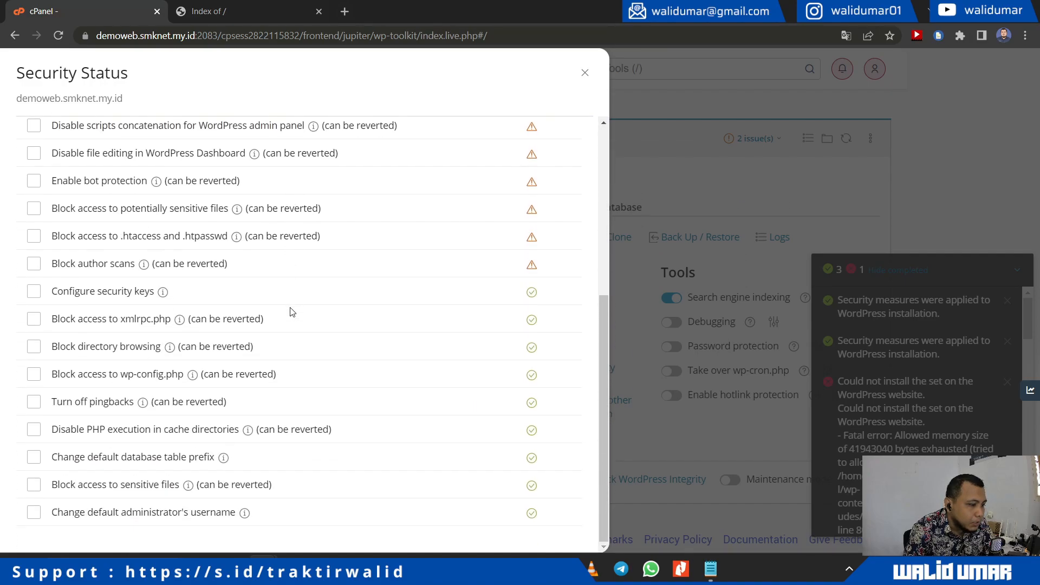
scroll(293, 312, up, 5)
click(34, 311)
scroll(118, 284, down, 5)
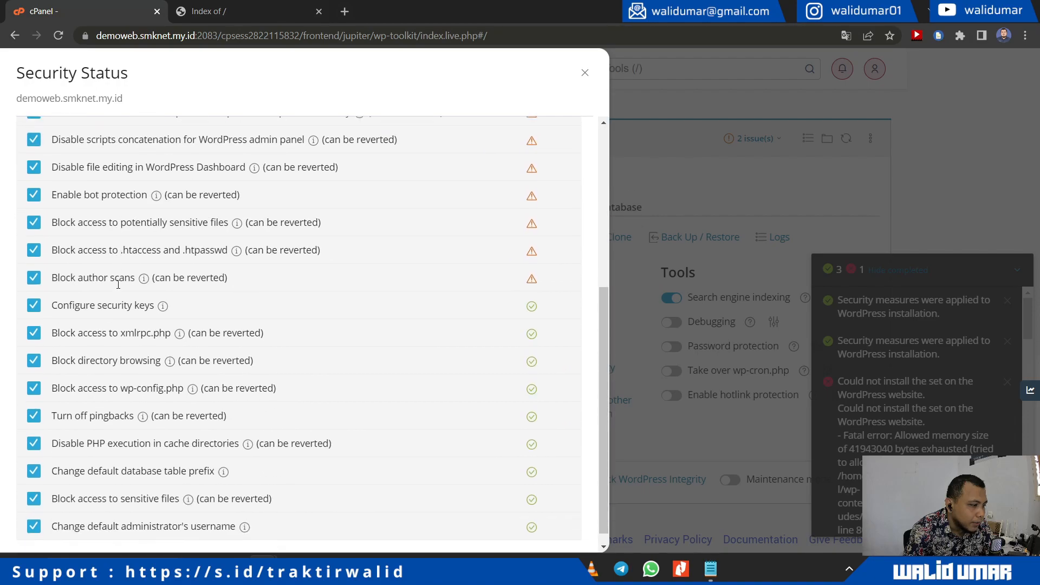
scroll(118, 284, up, 5)
click(90, 204)
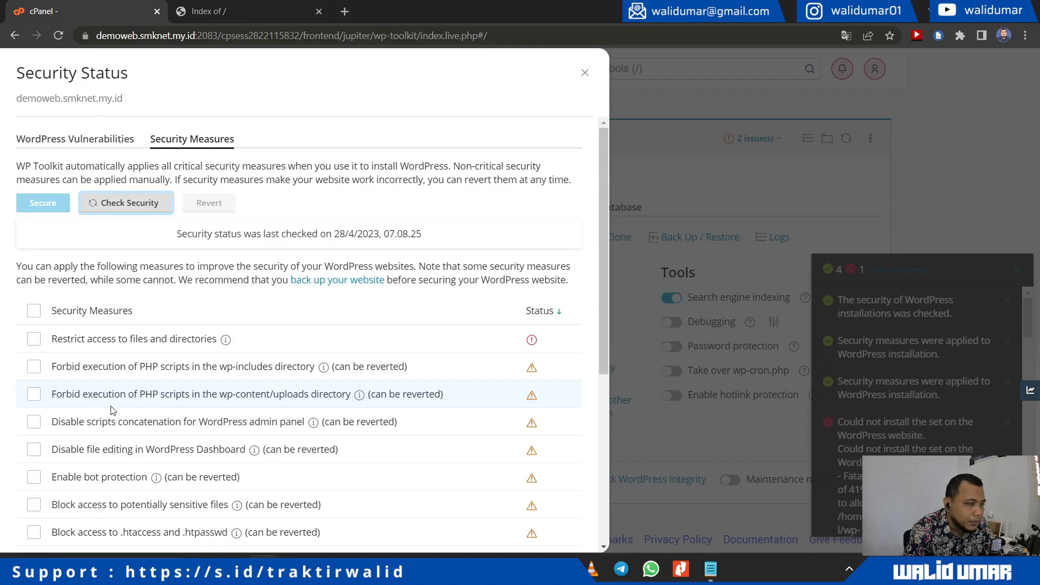
Step: Select 'Restrict access to files and directories' and the other unapplied measures, then secure them
click(134, 332)
scroll(347, 303, down, 3)
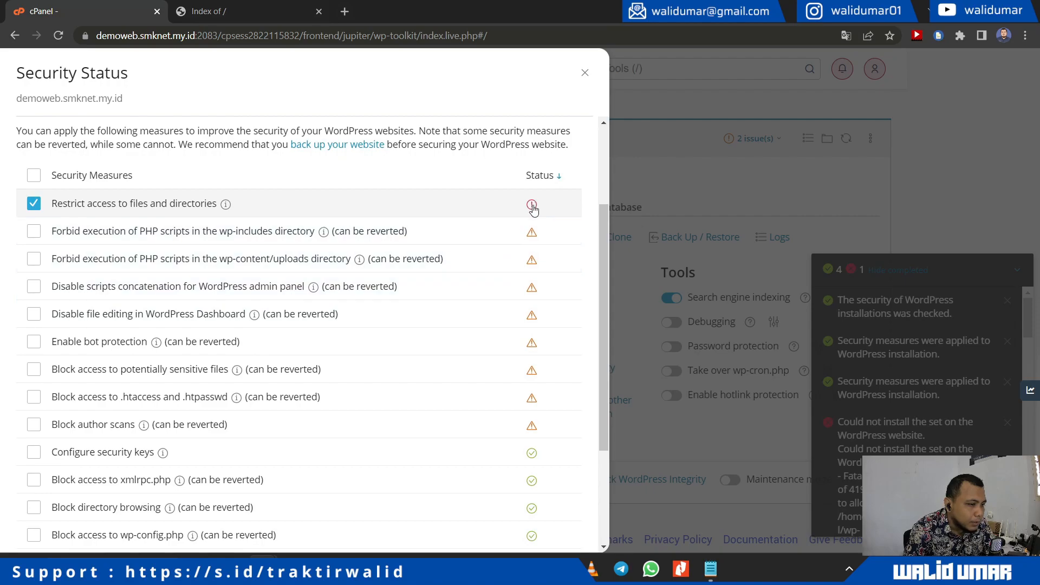
click(32, 176)
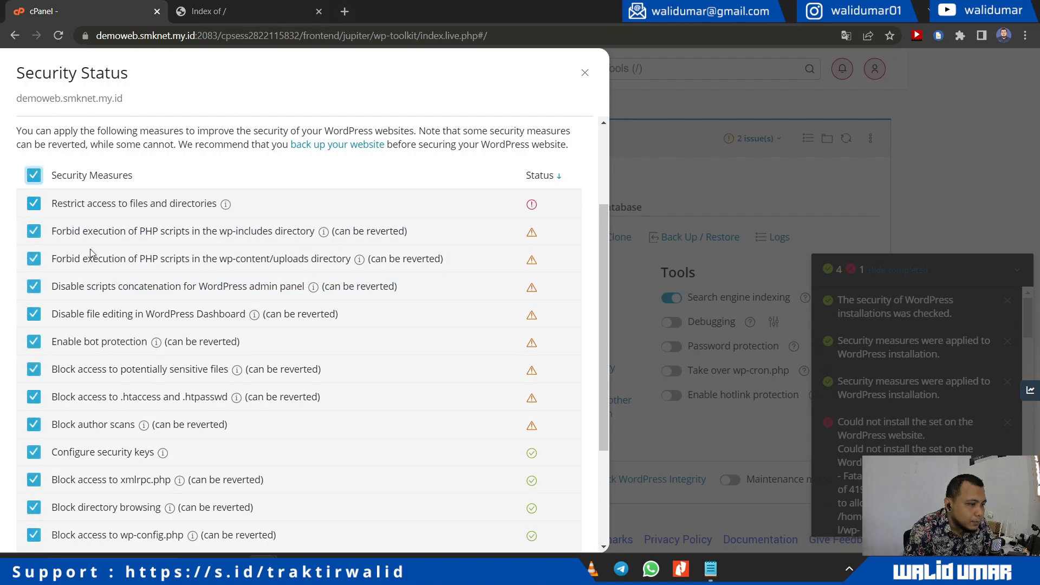
scroll(195, 301, down, 3)
scroll(151, 295, up, 5)
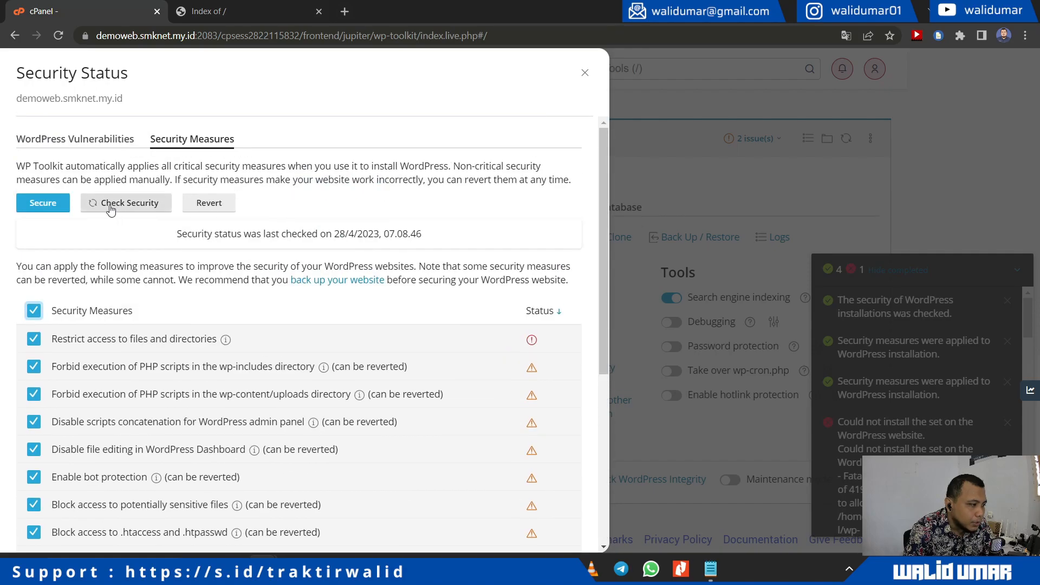
click(38, 203)
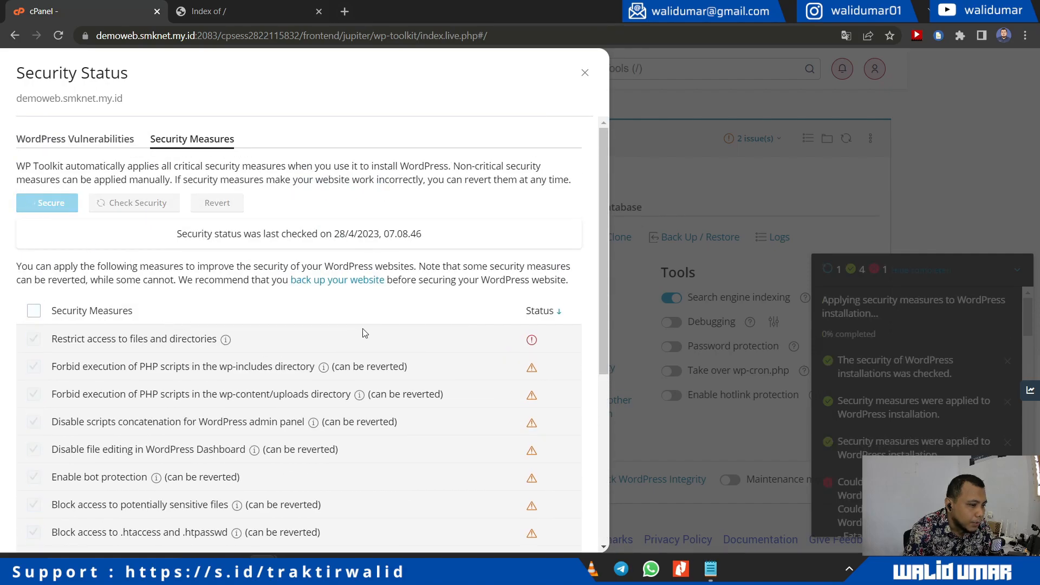
Step: Scroll through the measures list to confirm every measure now shows a green check
scroll(319, 360, down, 3)
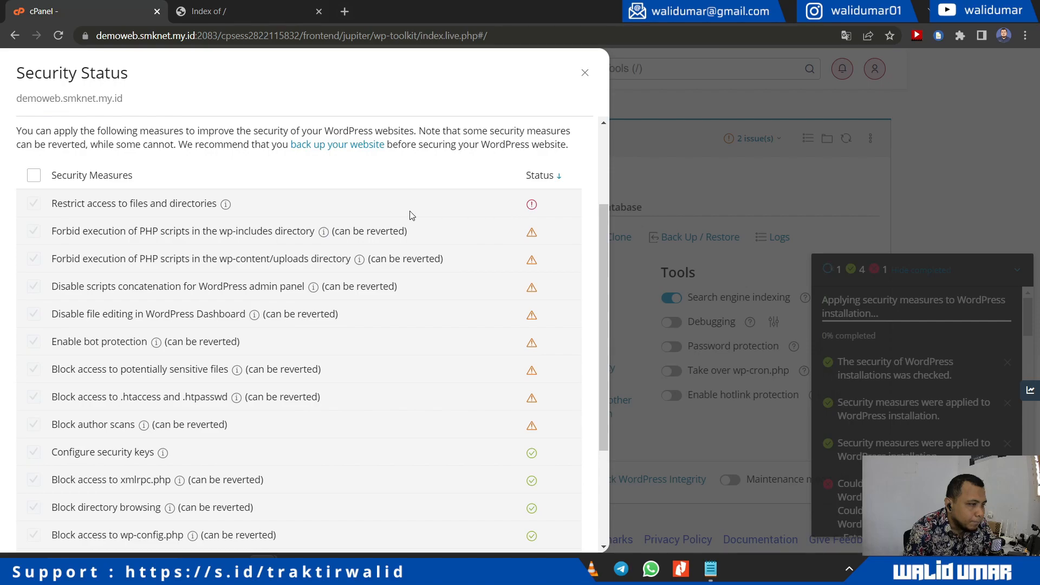
scroll(135, 231, up, 3)
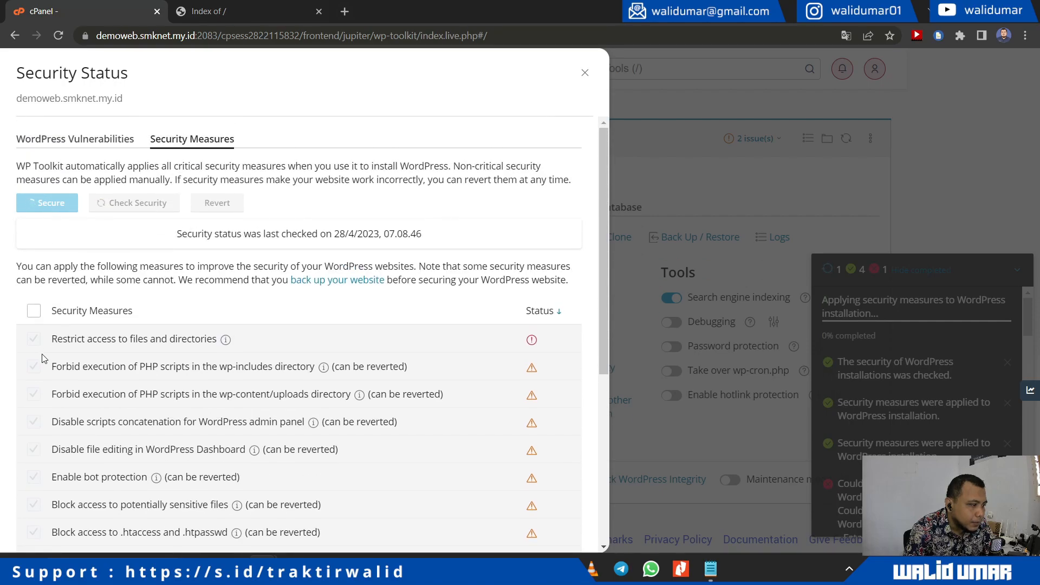
scroll(43, 358, down, 5)
scroll(43, 359, down, 1)
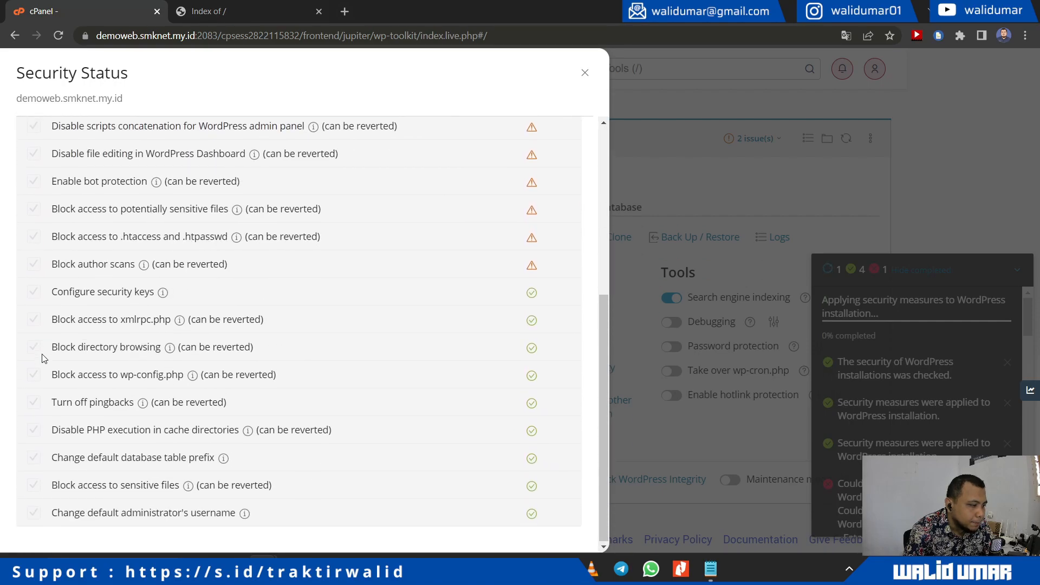
scroll(43, 358, up, 5)
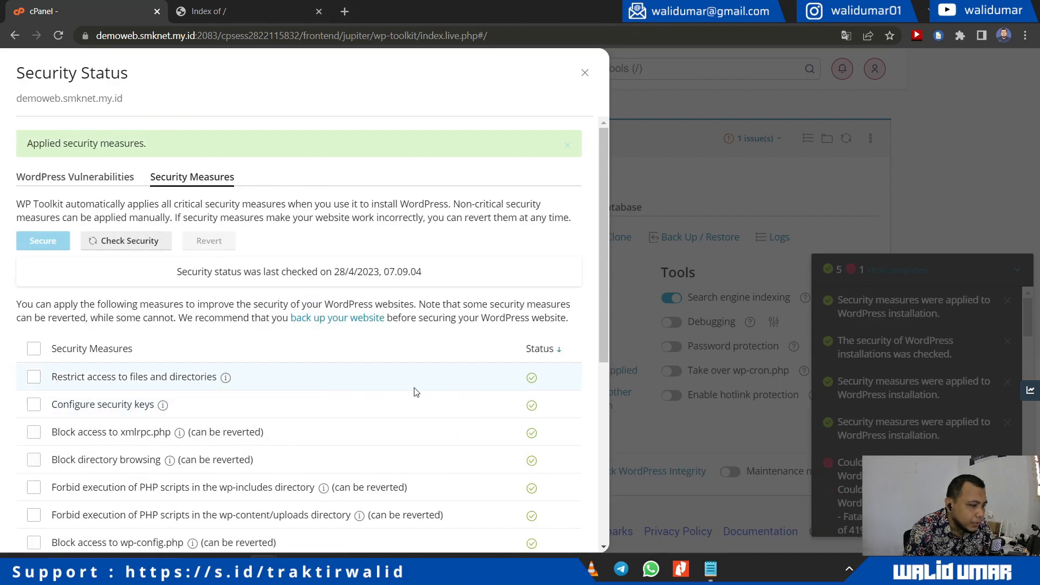
scroll(573, 506, down, 6)
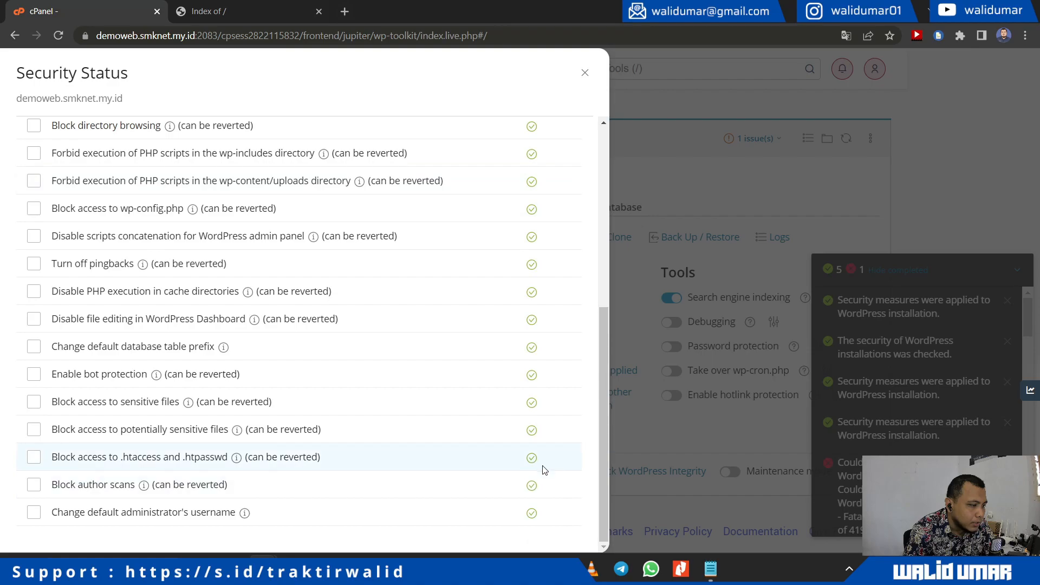
scroll(541, 466, up, 3)
scroll(154, 393, up, 3)
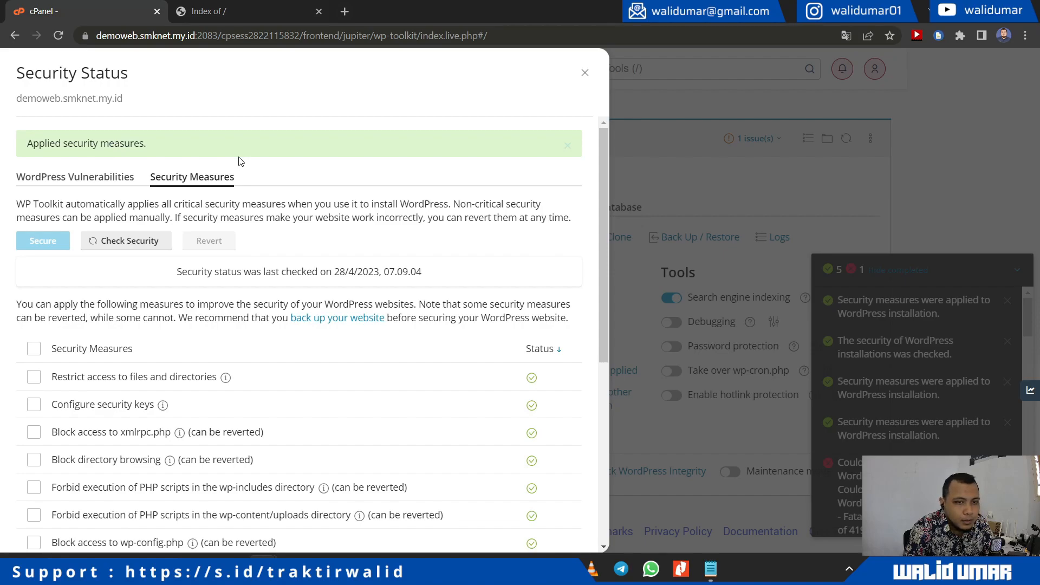
Step: Close Security Status and open the details of the 'Redirect to HTTPS turned off' issue
click(585, 73)
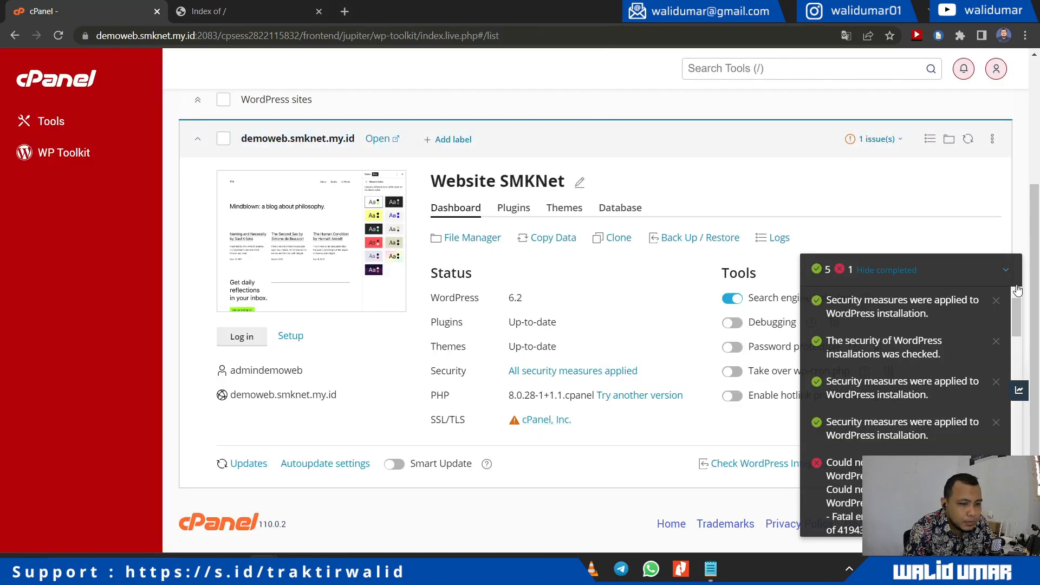
click(1007, 272)
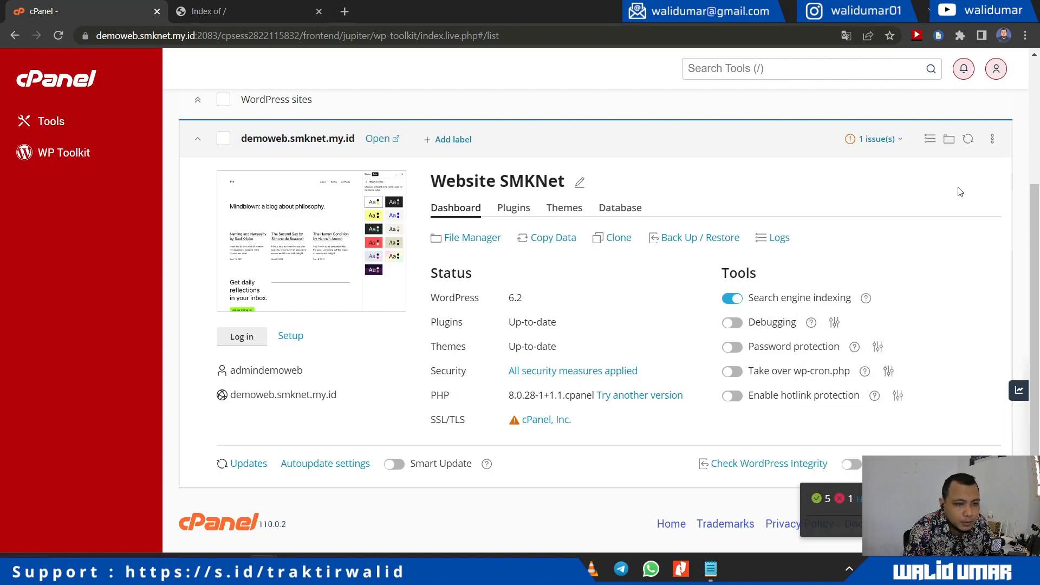
click(878, 138)
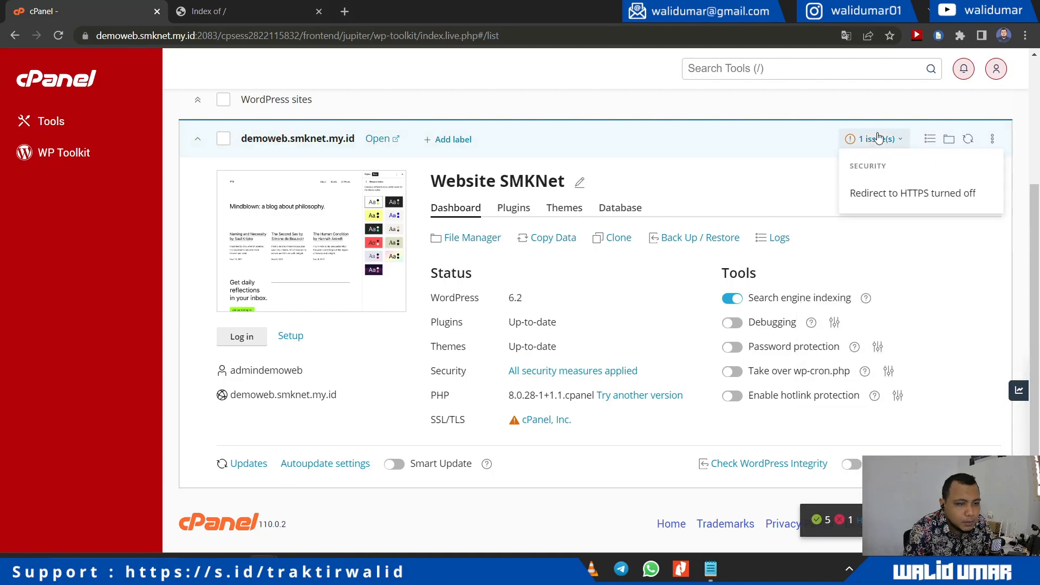
click(884, 200)
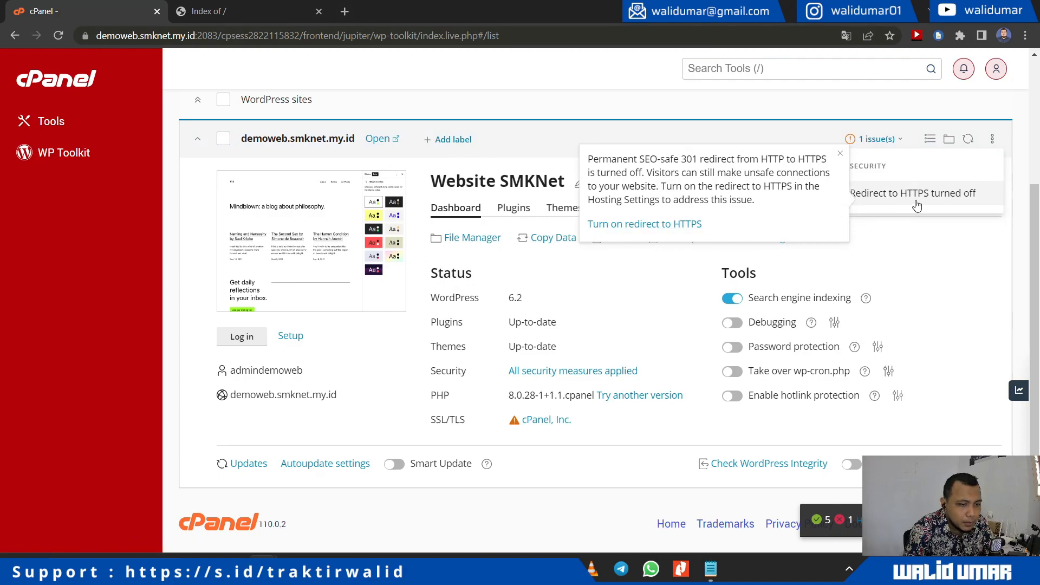
Step: Switch Force HTTPS Redirect on for demoweb.smknet.my.id, then go back to the WP Toolkit overview
click(657, 225)
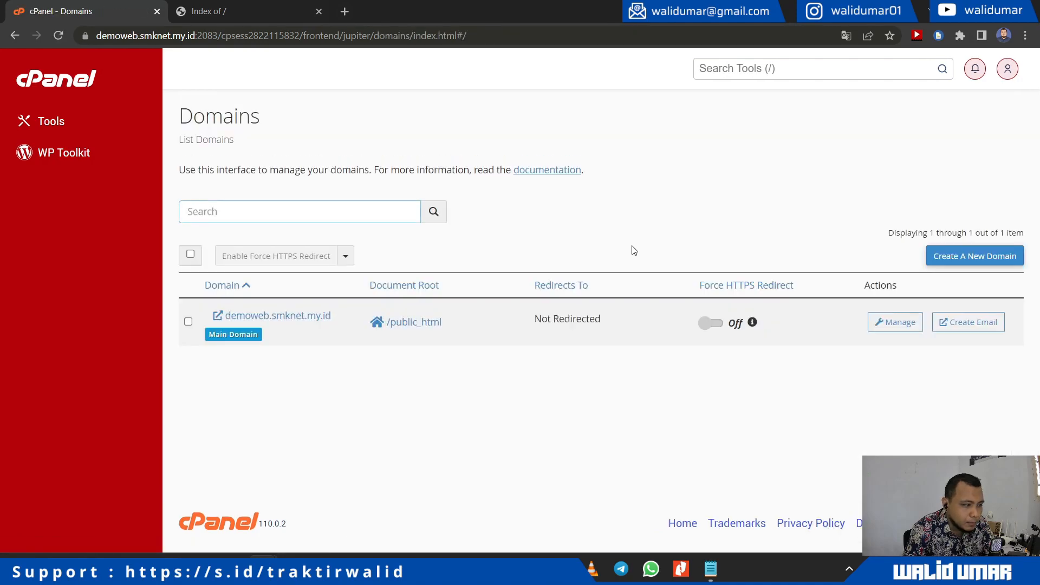
click(706, 324)
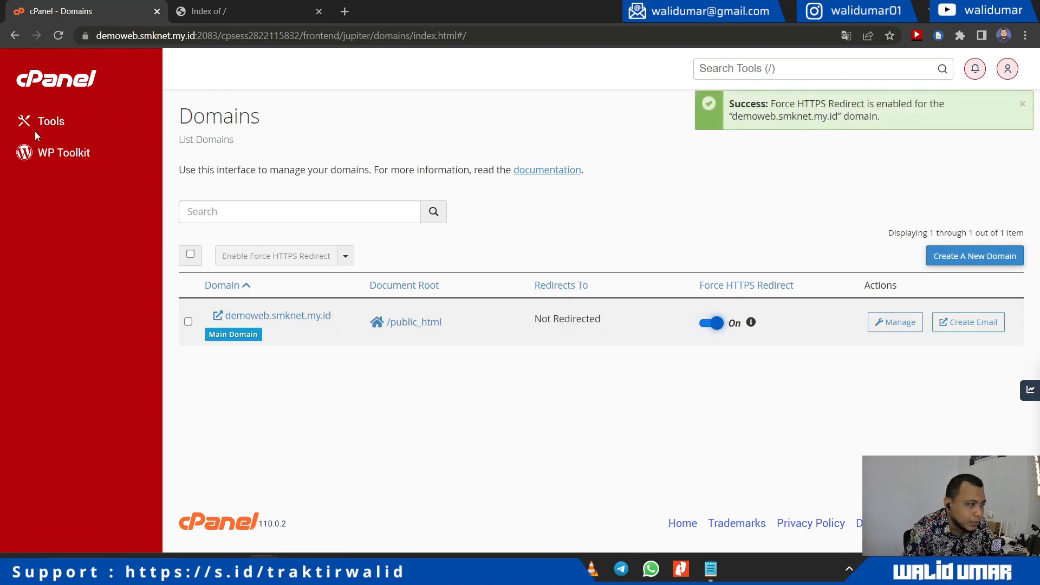
click(46, 155)
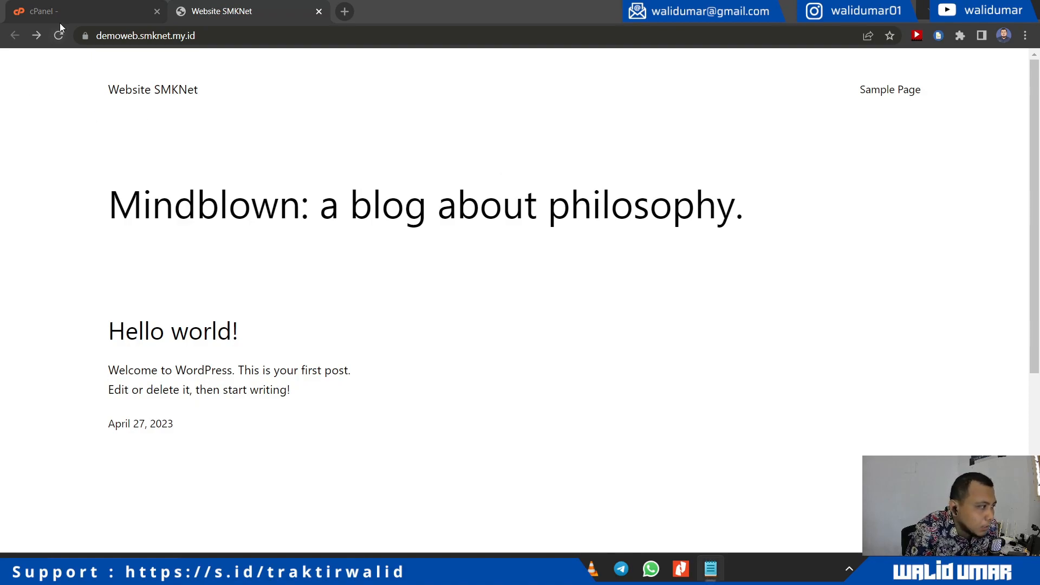
click(66, 11)
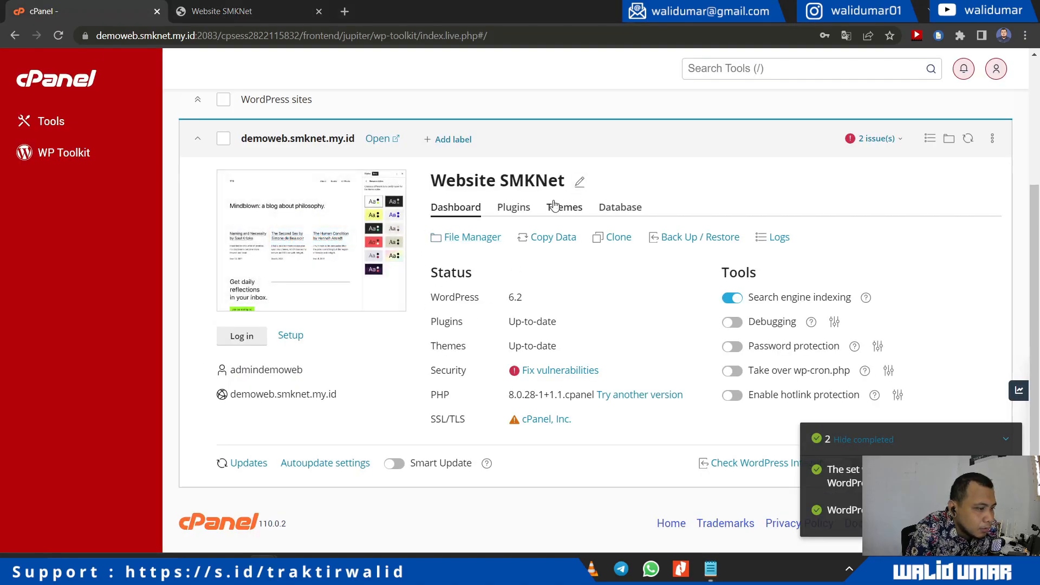
Step: Select the demoweb.smknet.my.id installation and look over its ⋮ actions menu
click(1010, 439)
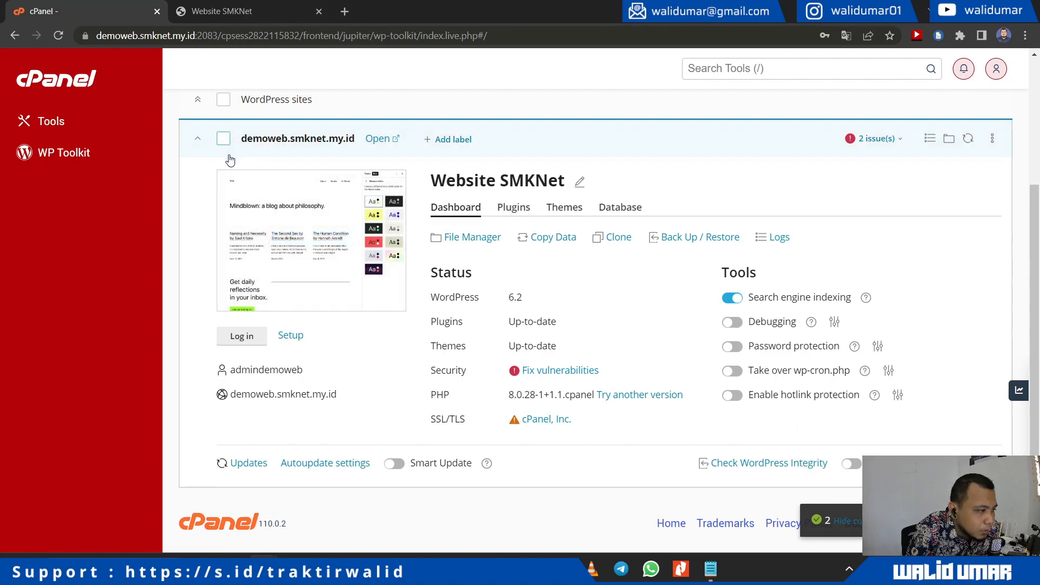
click(224, 139)
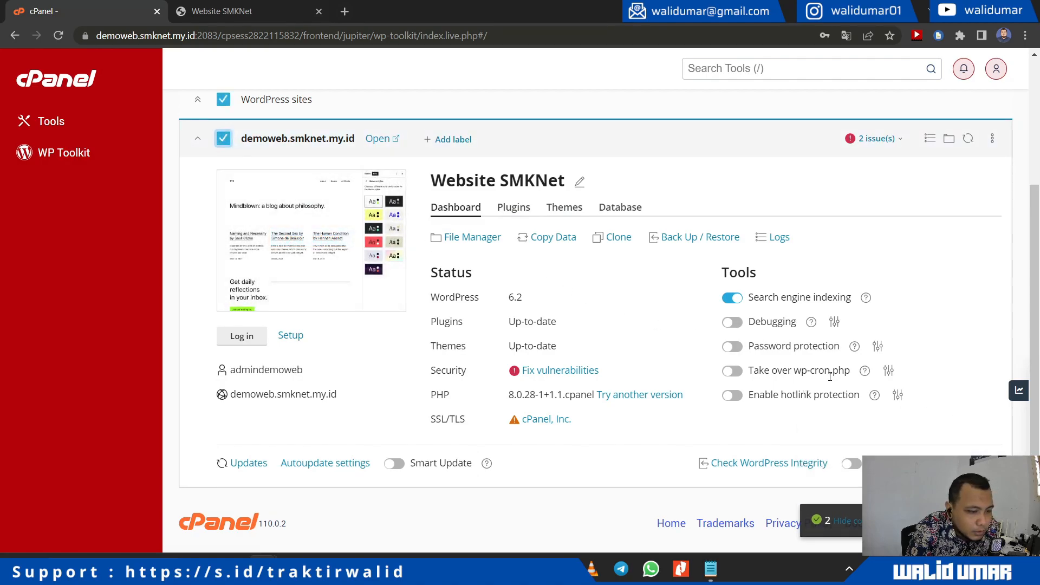
click(992, 139)
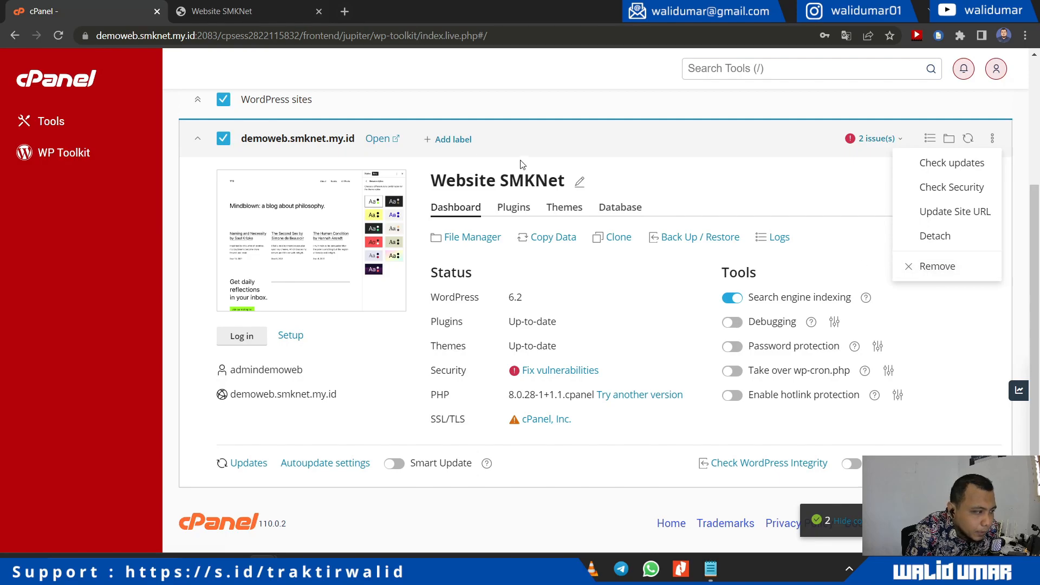
click(201, 191)
scroll(236, 278, up, 3)
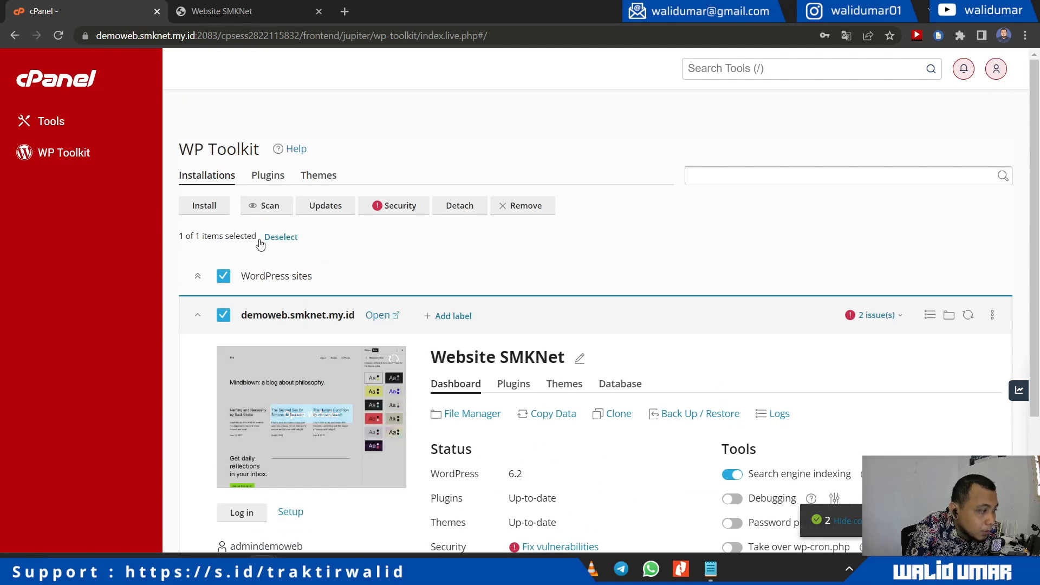
Step: Review the Install WordPress dialog's wordpress installation path, then close it without installing
click(210, 207)
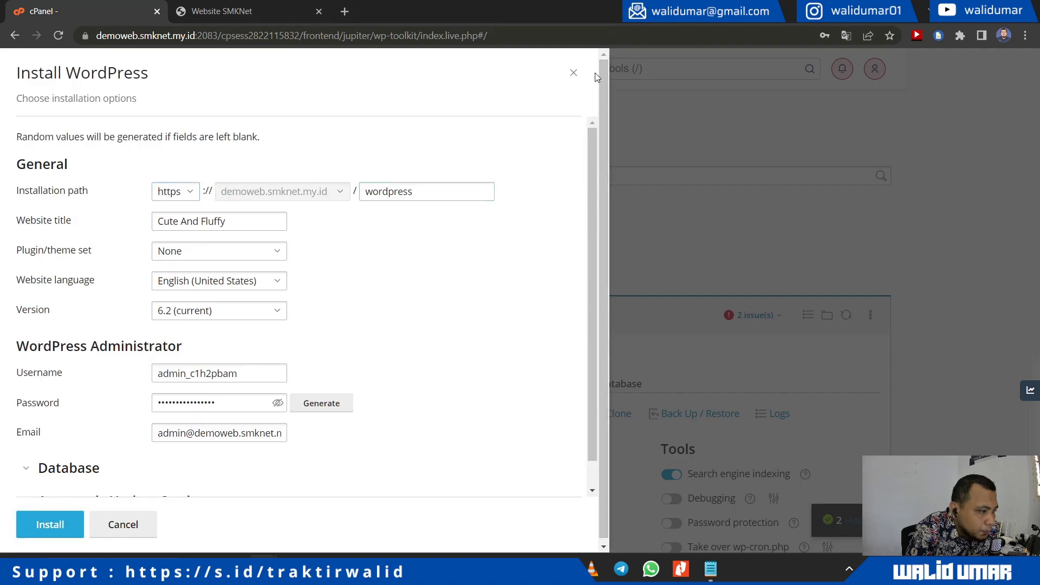
double_click(434, 198)
click(434, 198)
drag(434, 198, 336, 193)
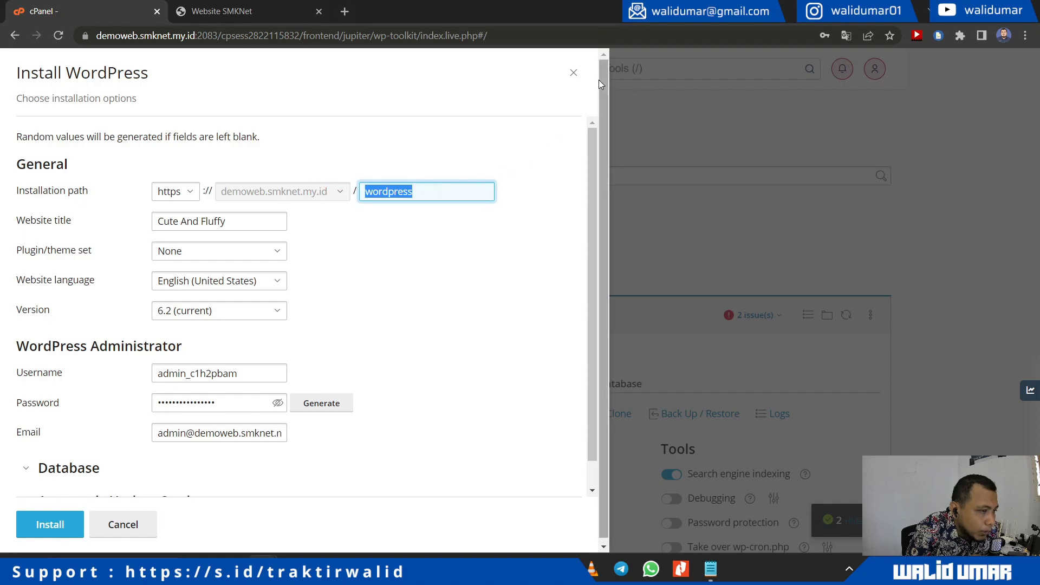
click(246, 194)
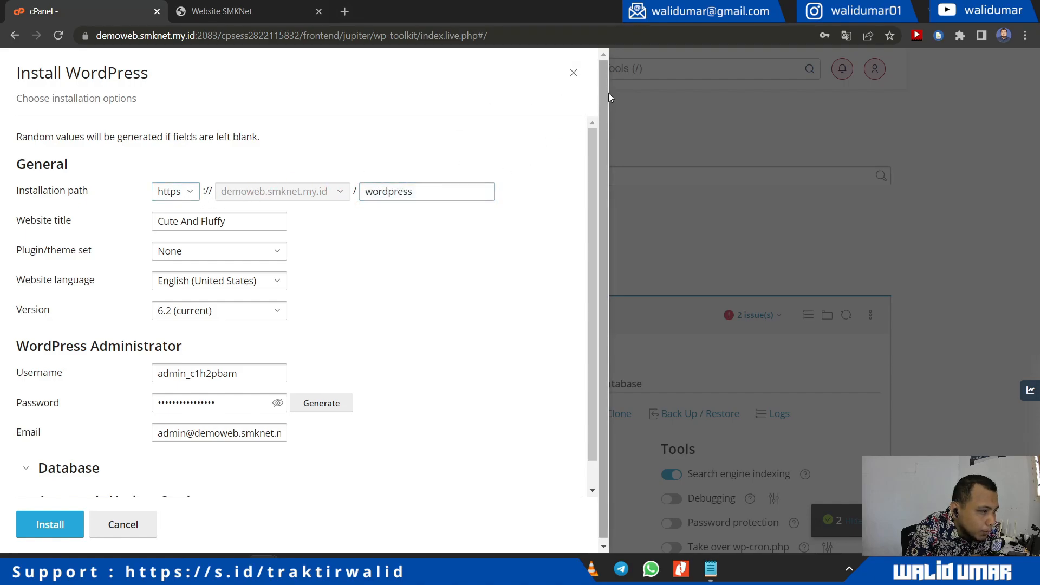
scroll(170, 437, down, 1)
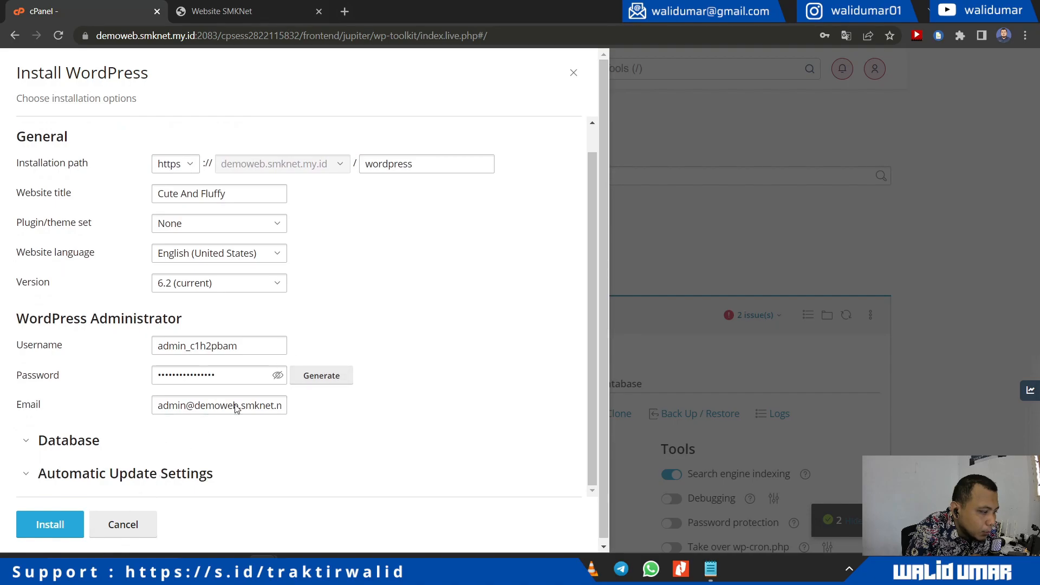
scroll(435, 251, up, 1)
click(572, 72)
scroll(430, 271, down, 3)
Step: Load the site's WordPress admin login page at /wp-admin
click(208, 5)
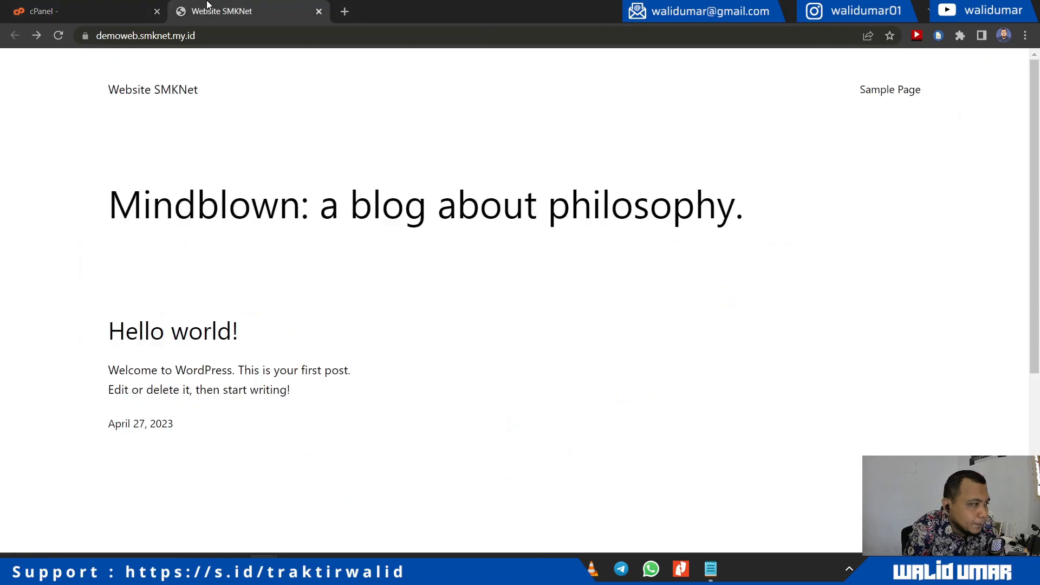
click(244, 34)
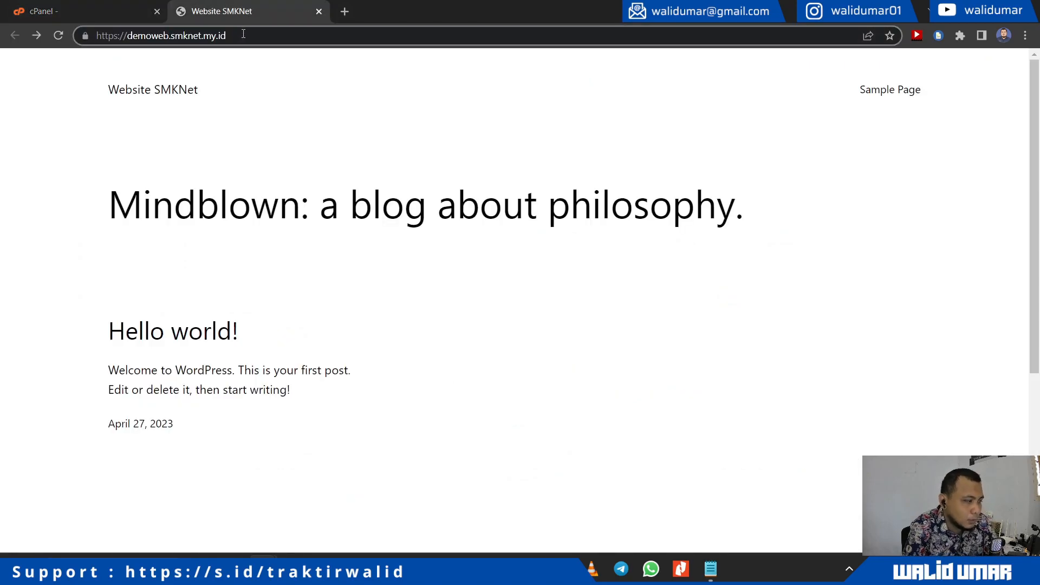
text(/wp-admin)
key(Return)
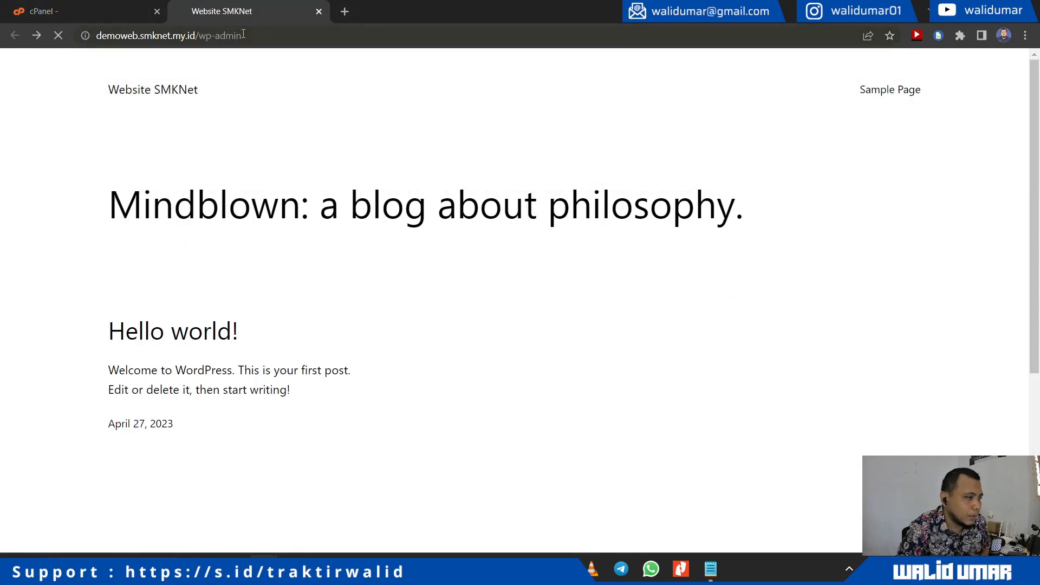
Step: Log in with the admin username and password copied from Notepad, declining to save the password
click(710, 568)
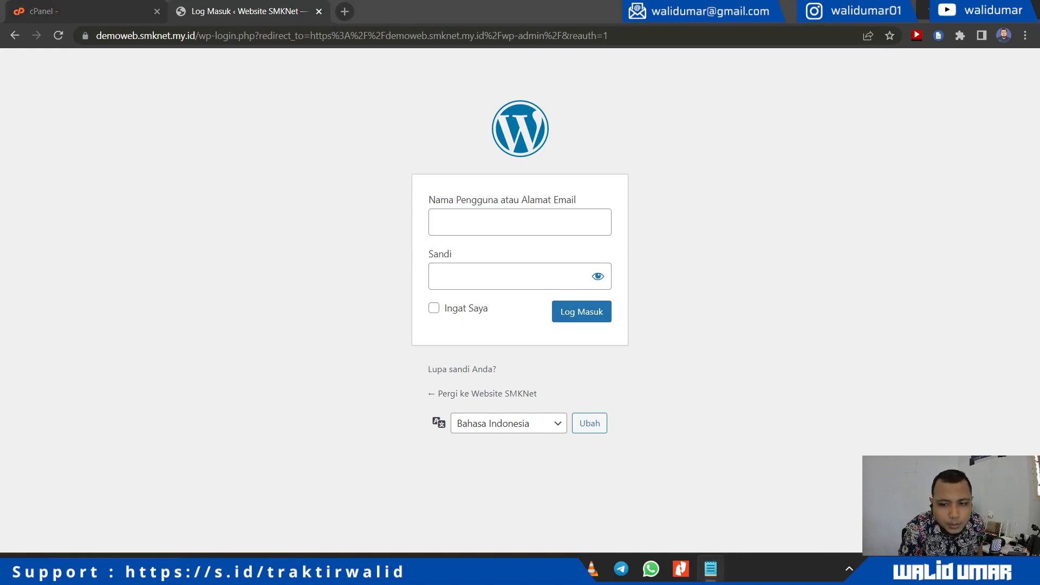
key(alt+Tab)
text(admin_1ipjig8k)
key(Tab)
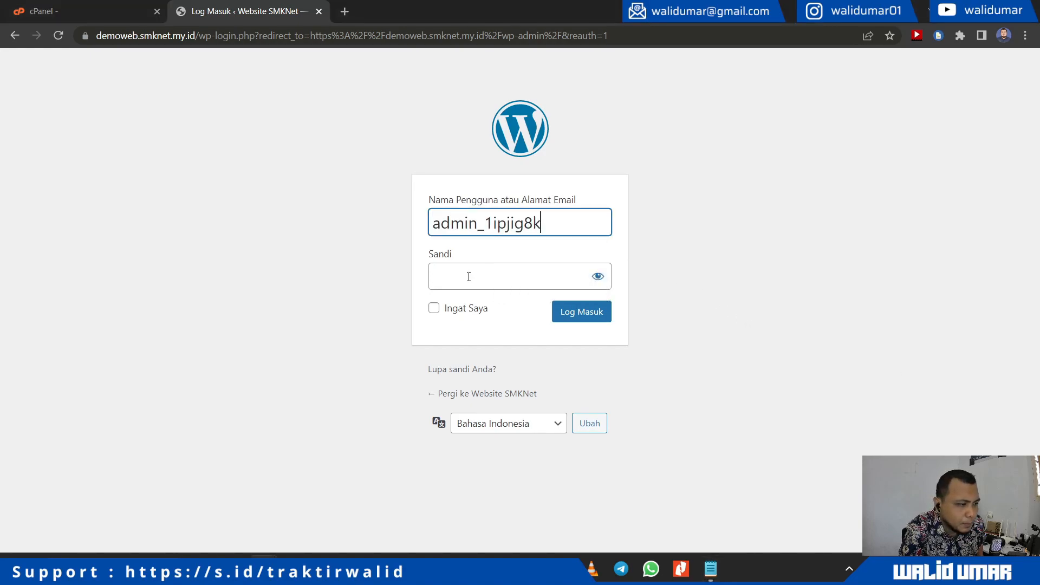
key(alt+Tab)
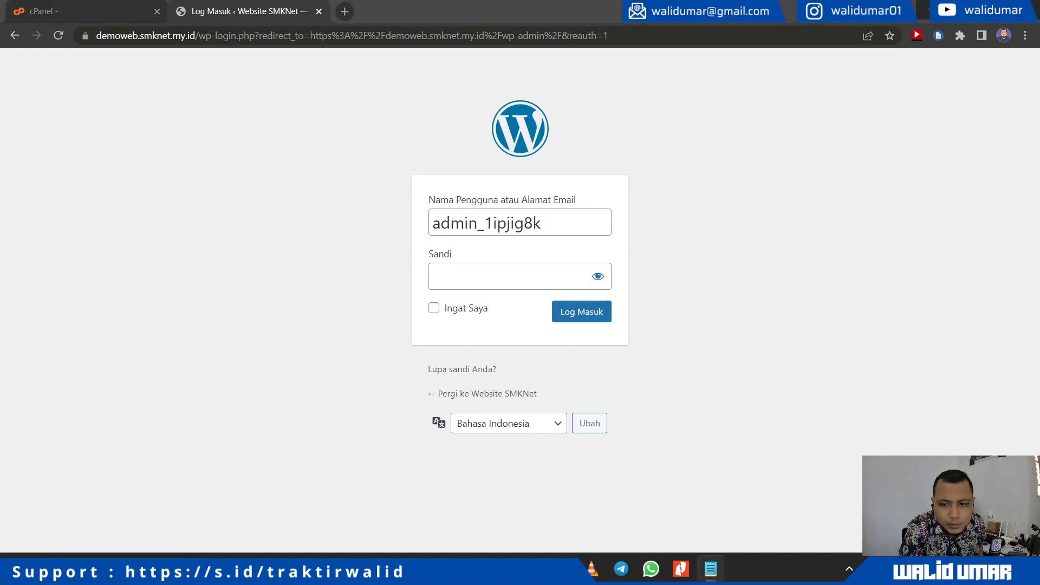
key(alt+Tab)
key(ctrl+v)
click(578, 310)
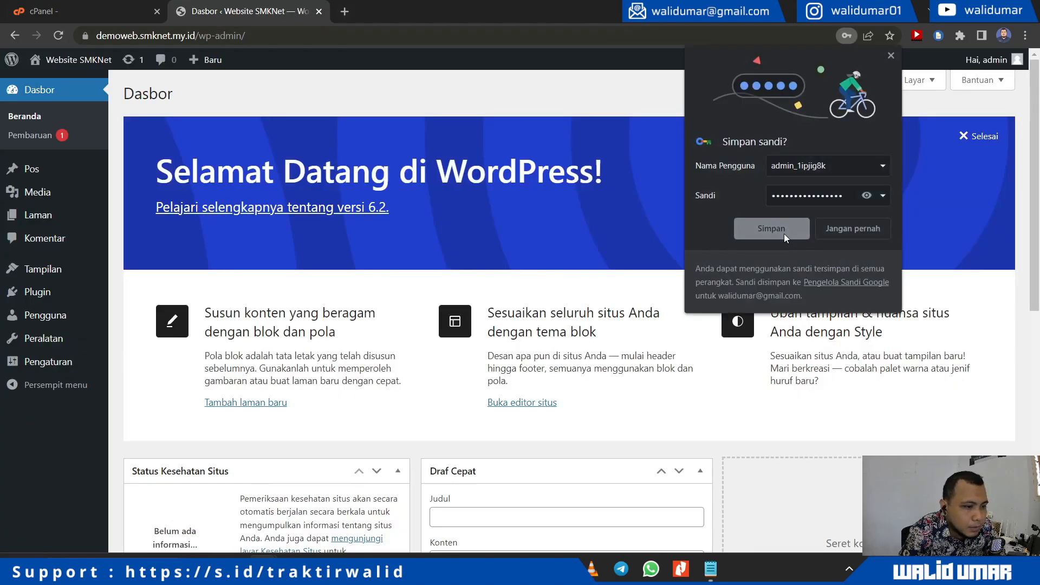
click(834, 233)
Step: Check the installed themes page, with Twenty Twenty-Three active, then return to cPanel
scroll(107, 221, down, 9)
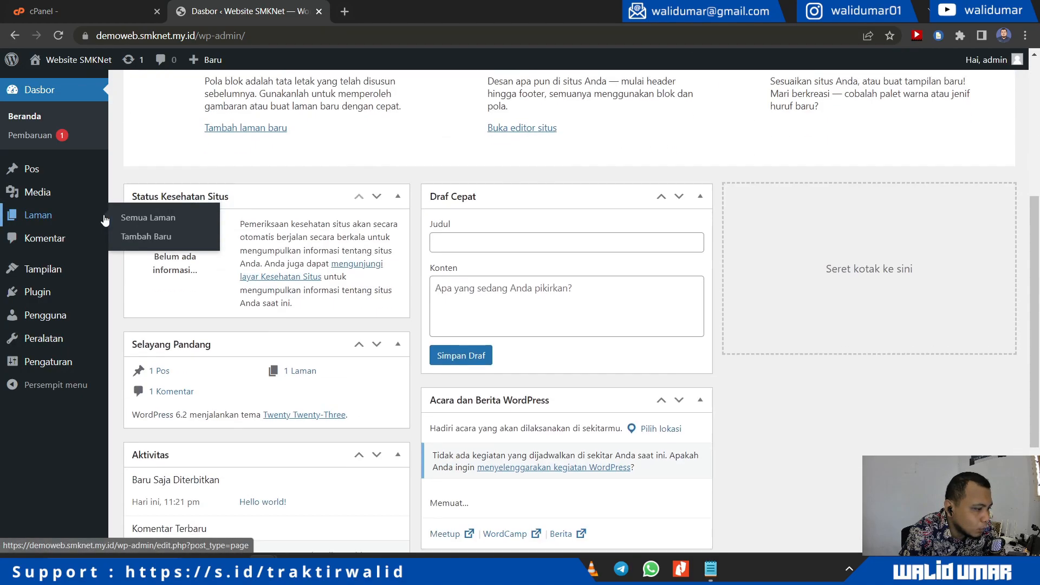
scroll(324, 330, up, 6)
scroll(323, 331, up, 3)
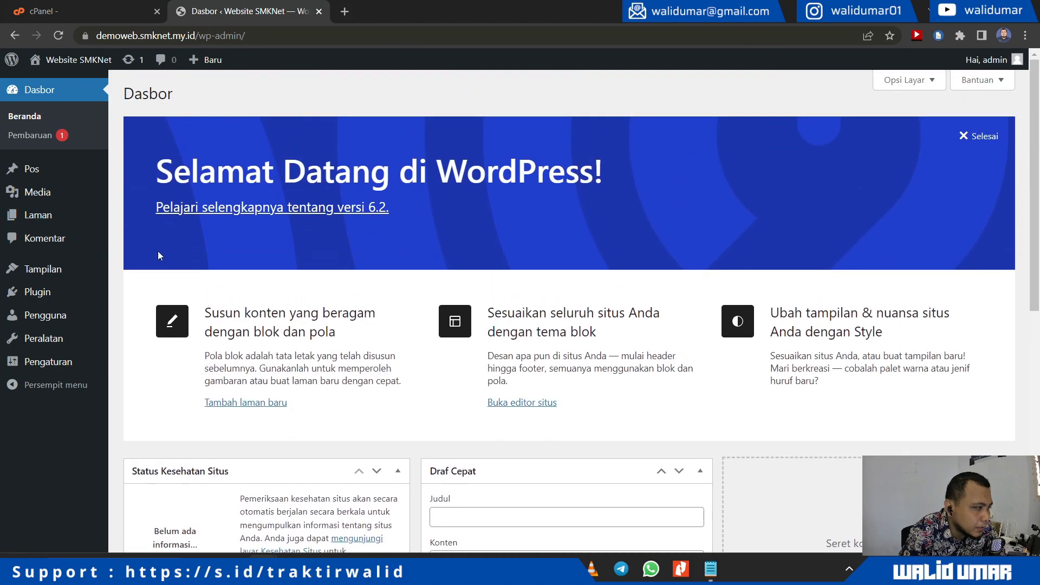
mouse_move(63, 288)
mouse_move(48, 269)
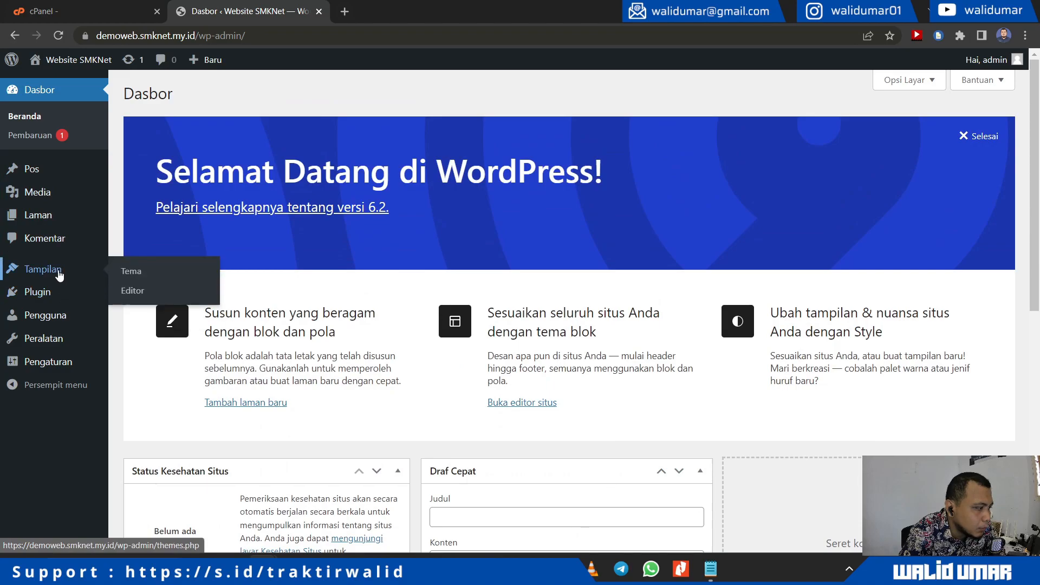
click(129, 271)
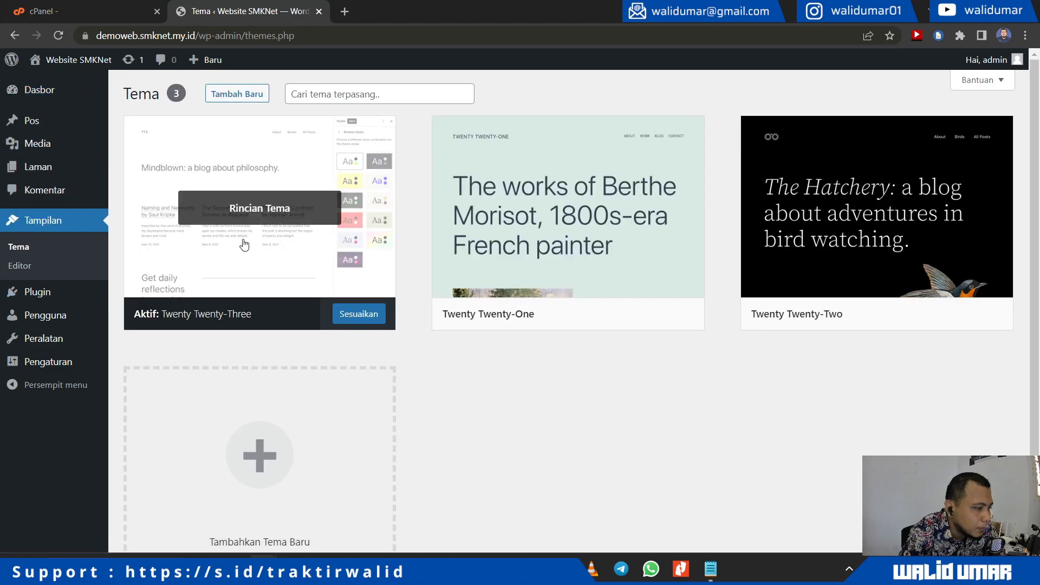
scroll(441, 433, down, 1)
scroll(441, 433, down, 2)
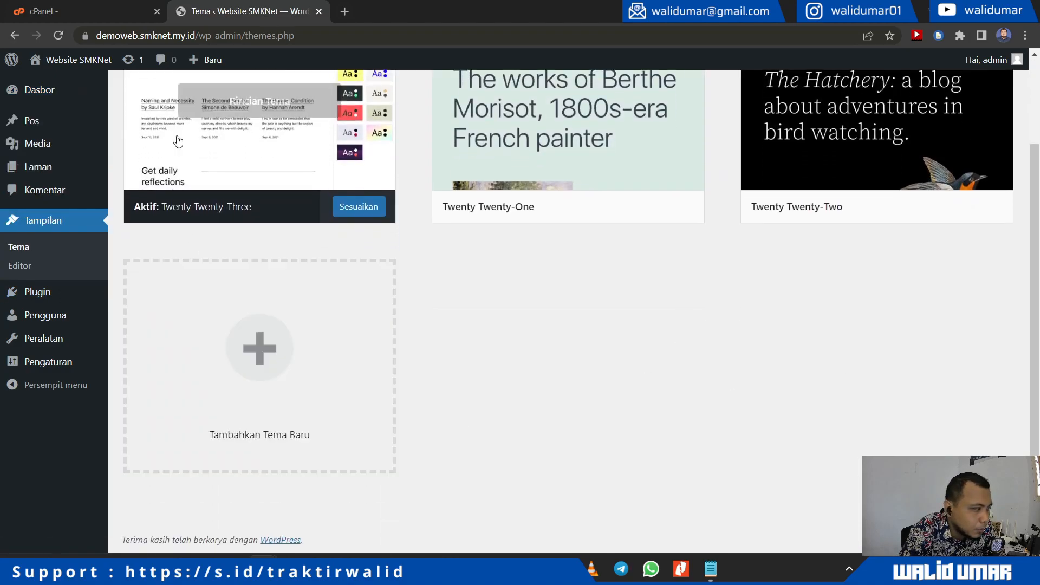
click(87, 11)
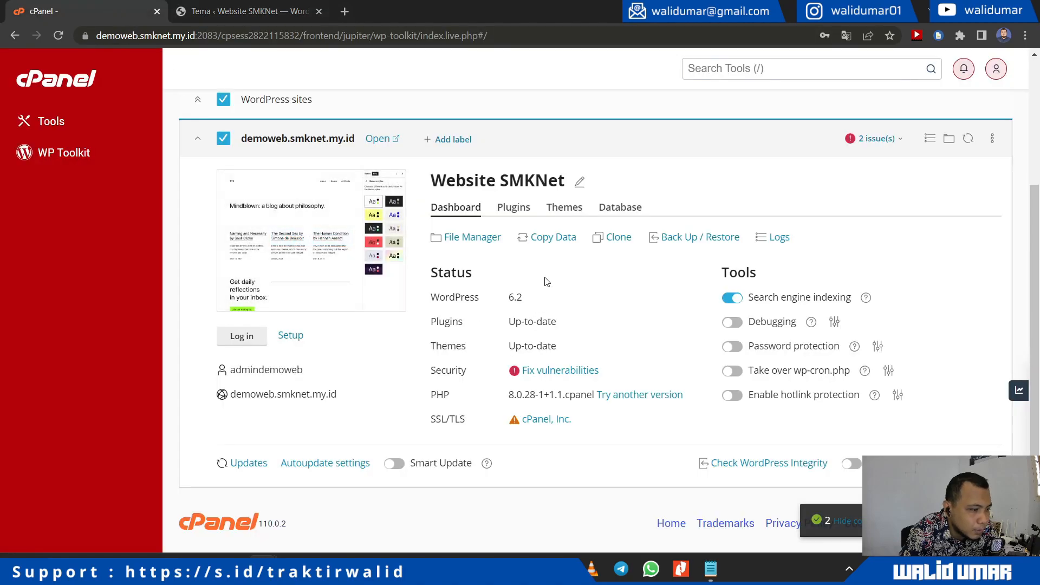
Step: Install the Astra theme on Website SMKNet from WP Toolkit's Themes section
click(564, 208)
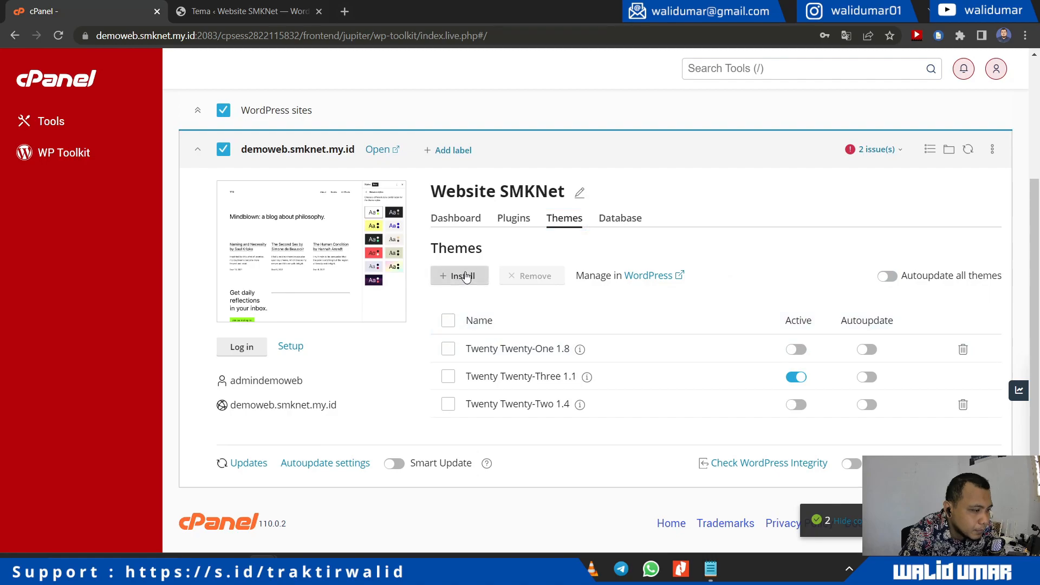
click(466, 276)
scroll(470, 281, down, 10)
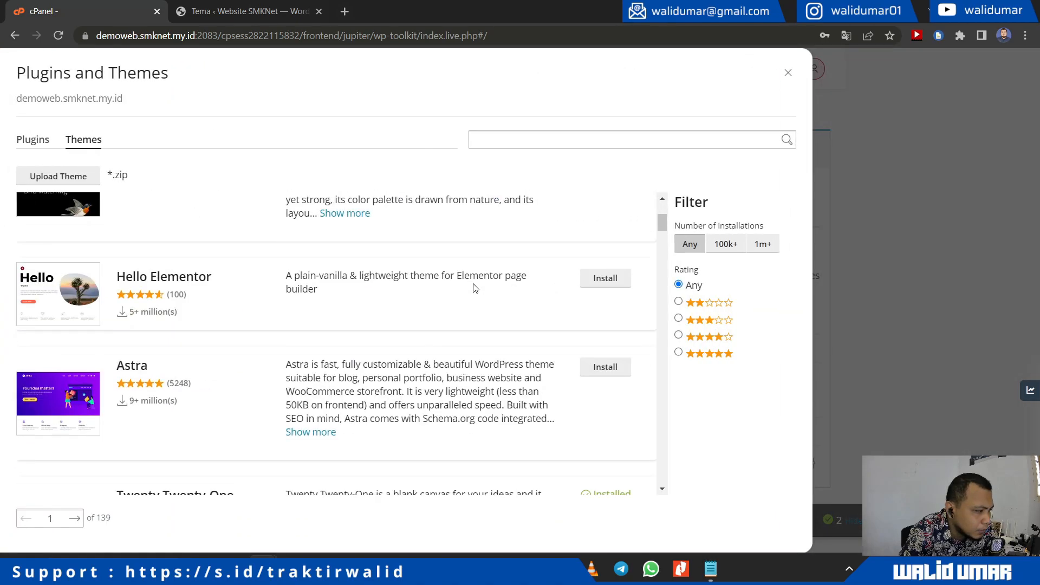
scroll(536, 292, up, 6)
click(621, 225)
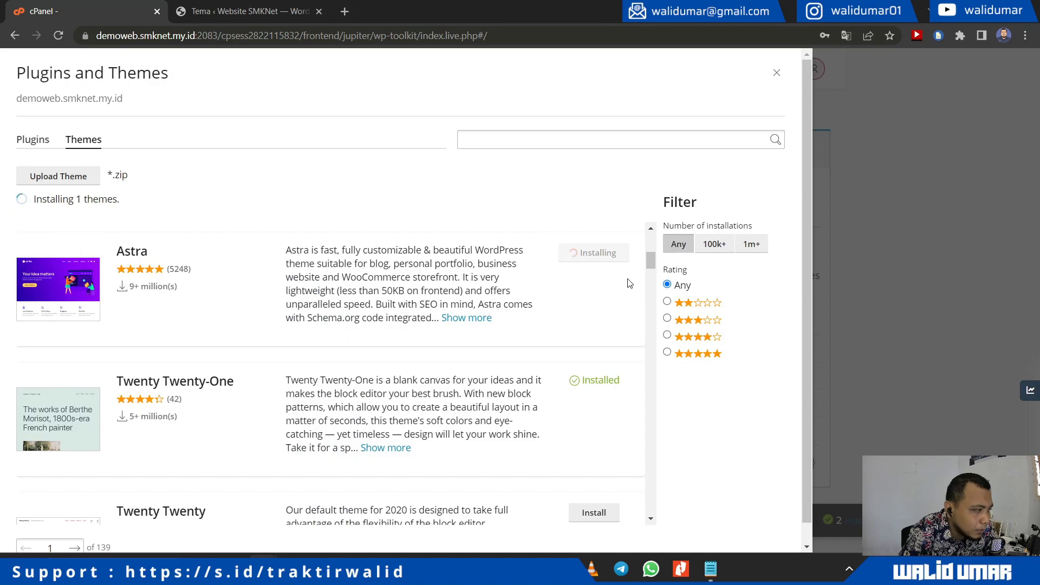
Step: Reload WordPress Appearance > Themes and activate Astra with Aktifkan
click(231, 17)
click(62, 35)
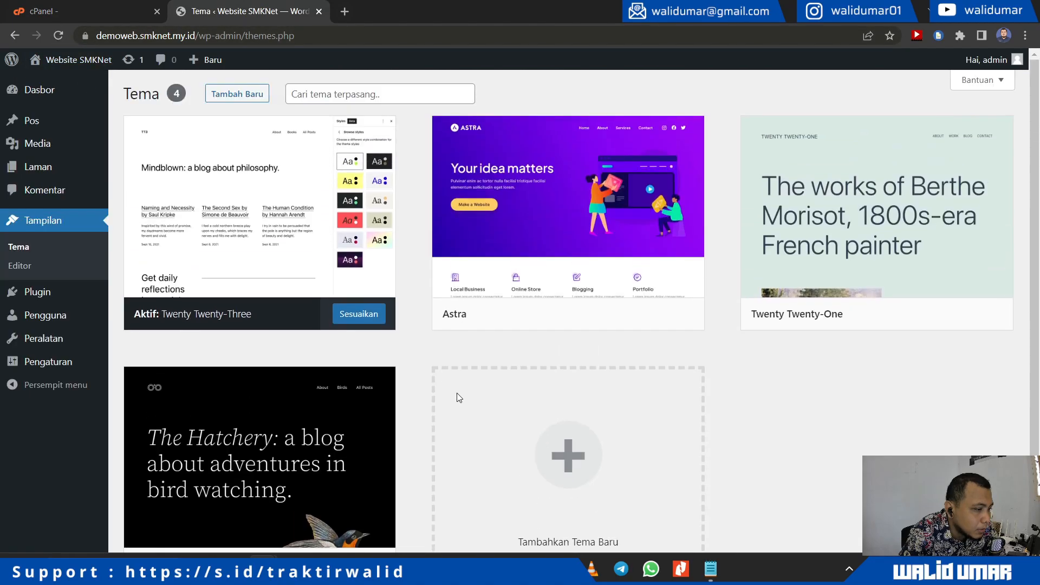
click(106, 8)
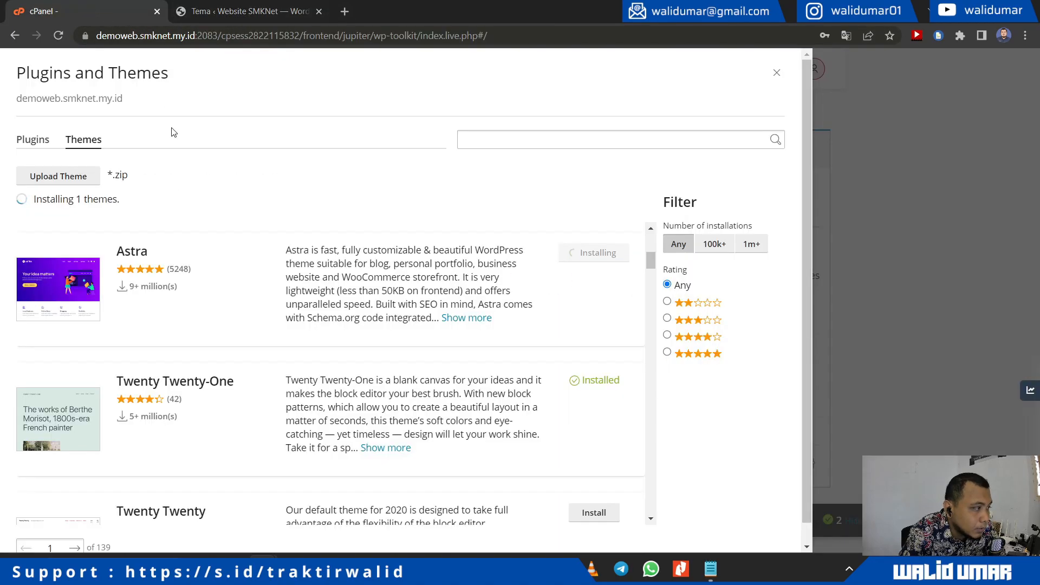
click(239, 15)
mouse_move(650, 328)
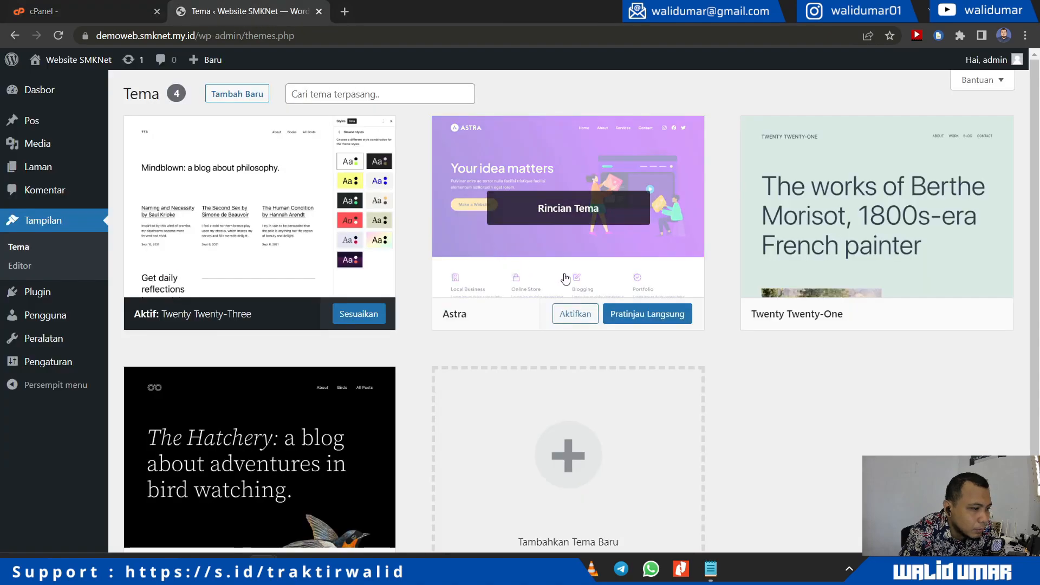
click(575, 315)
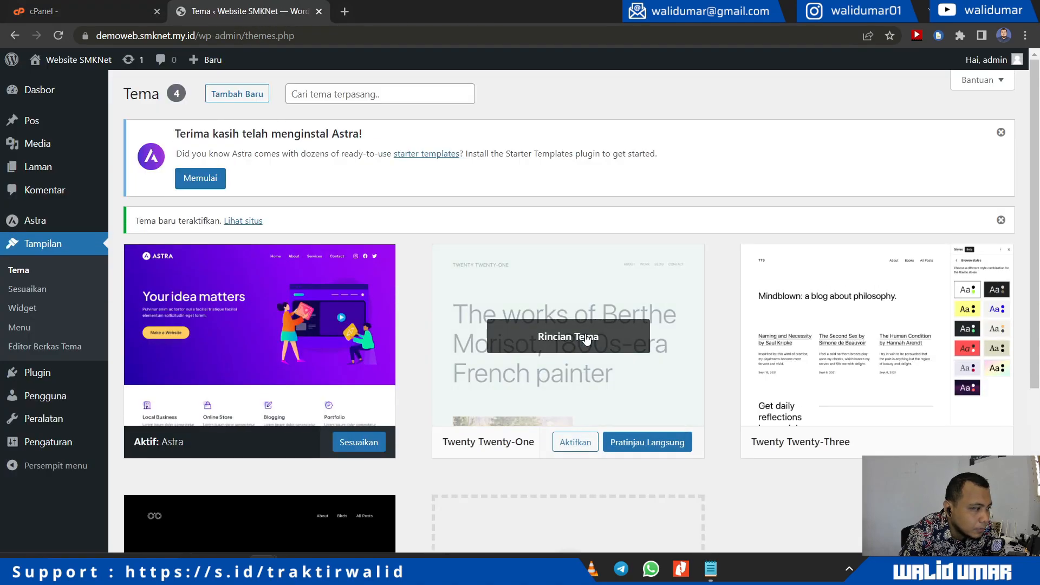
Step: Open the Astra customizer with Sesuaikan and browse Global > Tipografi and Kontainer settings
click(361, 443)
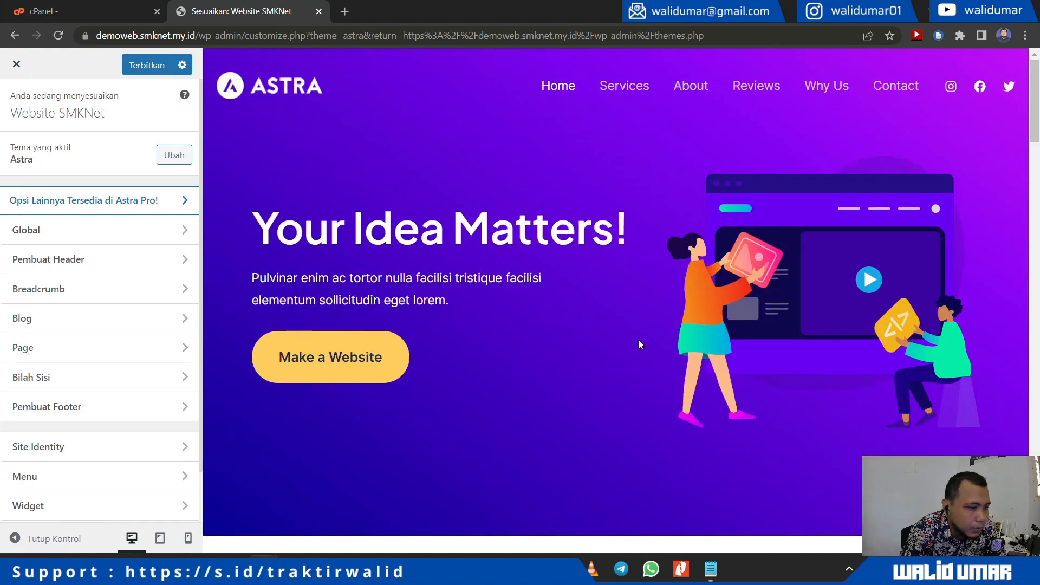
scroll(635, 339, down, 5)
scroll(650, 348, down, 6)
scroll(651, 348, up, 14)
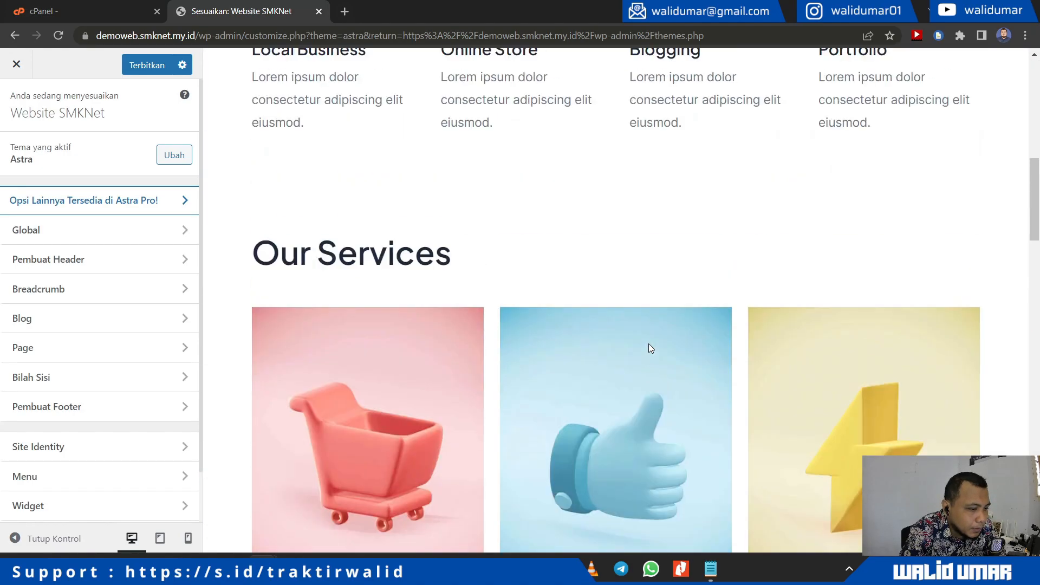
click(39, 232)
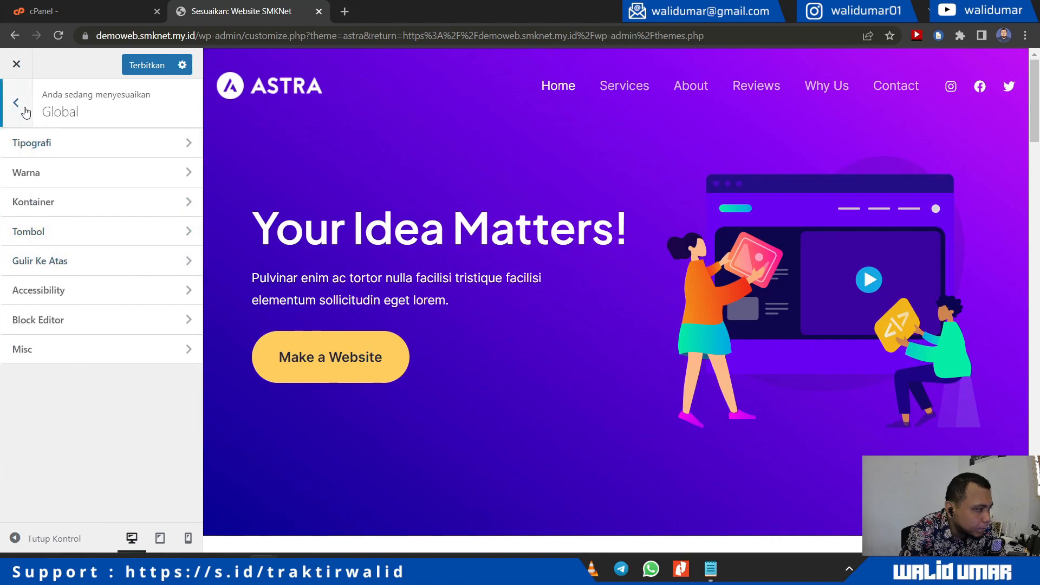
click(19, 144)
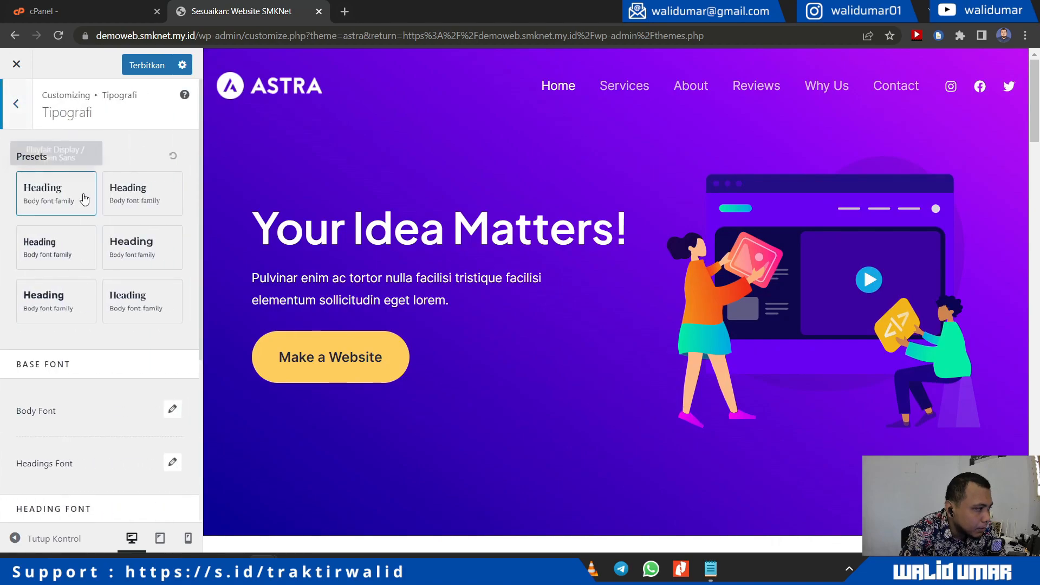
click(15, 103)
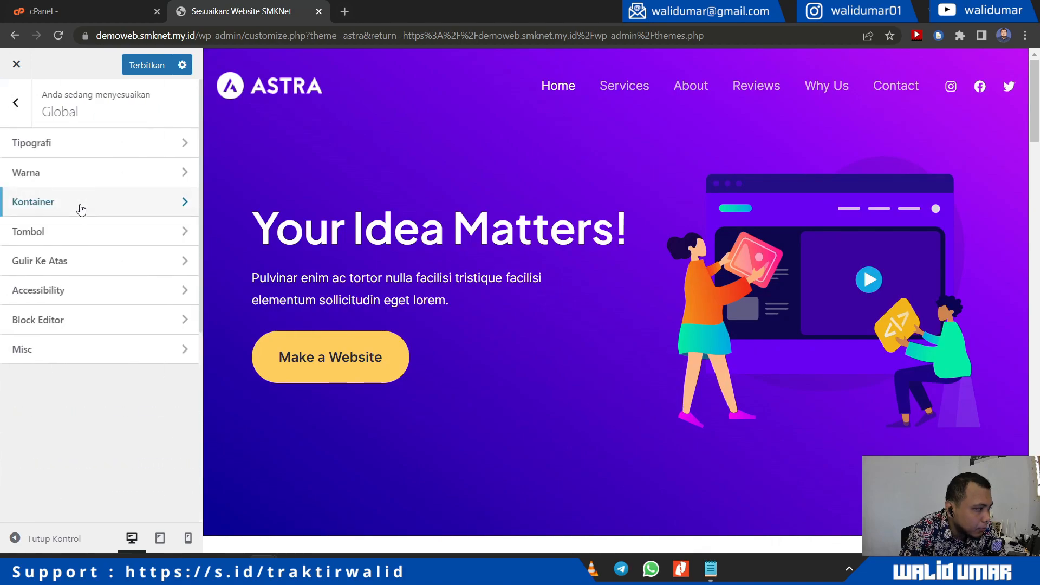
click(79, 210)
click(20, 120)
click(20, 121)
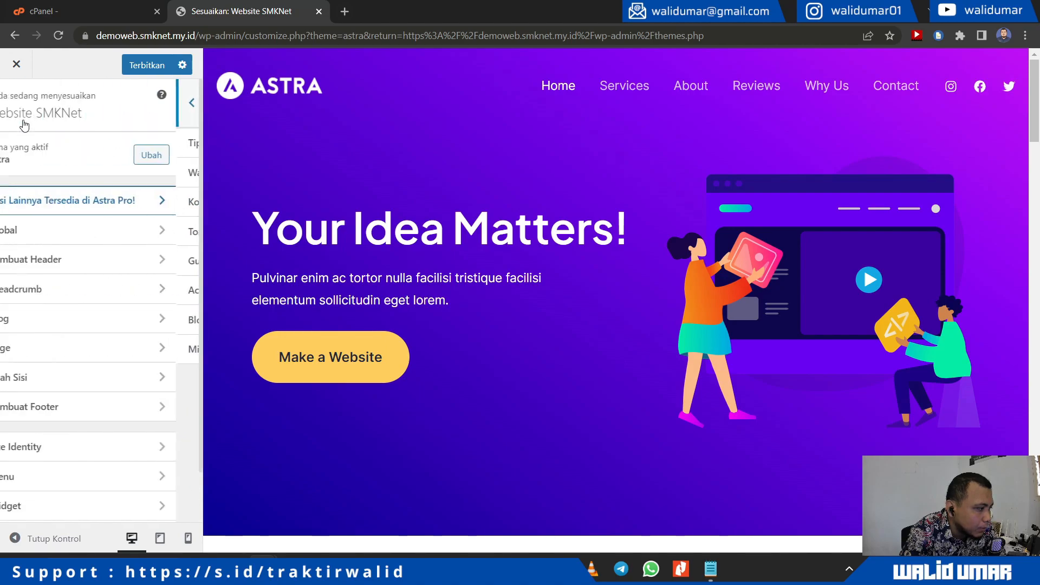
scroll(76, 407, down, 2)
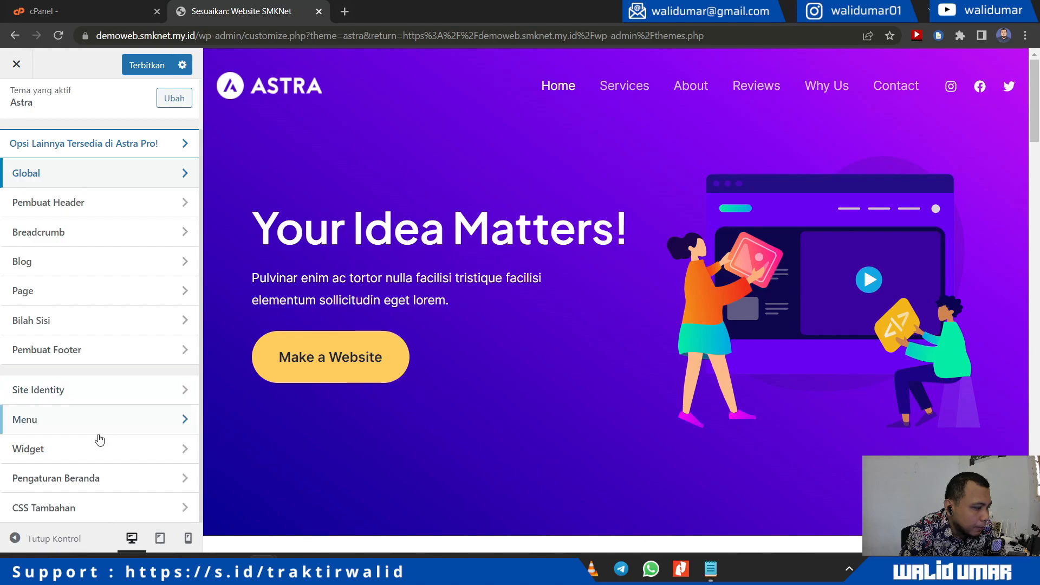
scroll(89, 371, up, 2)
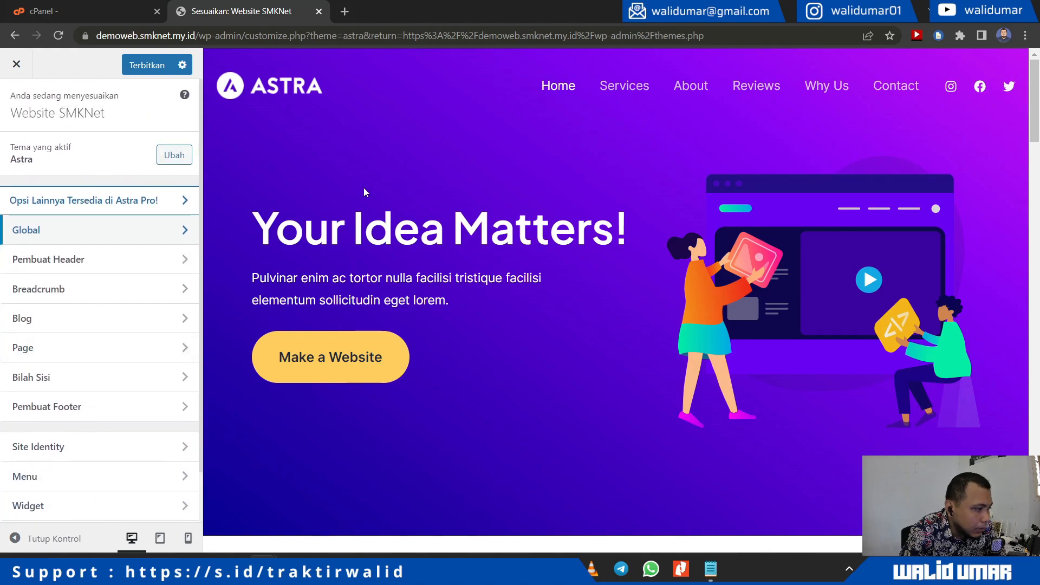
scroll(617, 319, down, 15)
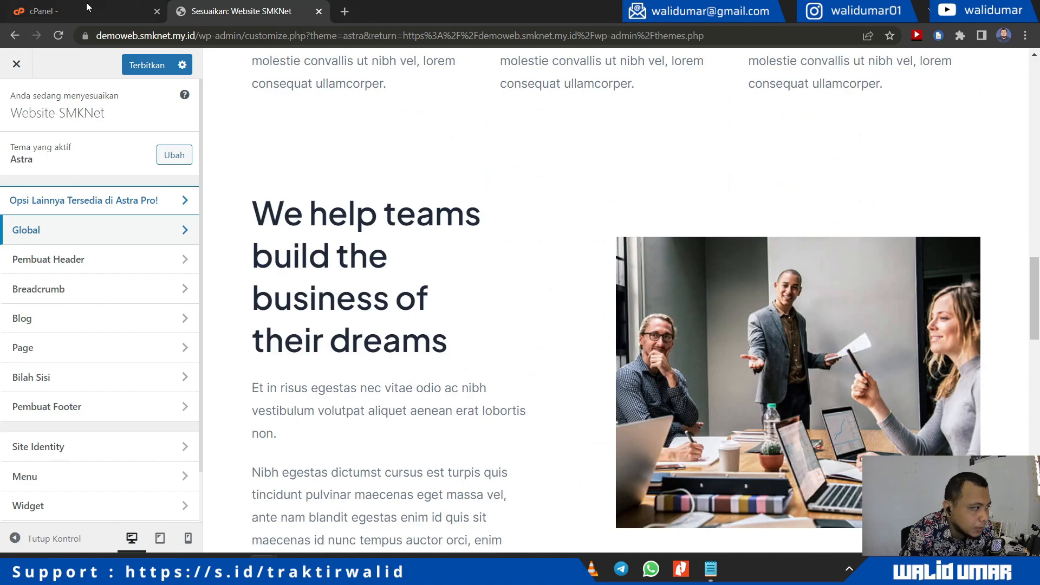
Step: In cPanel, close the Plugins and Themes installer and dismiss its installation error
click(86, 7)
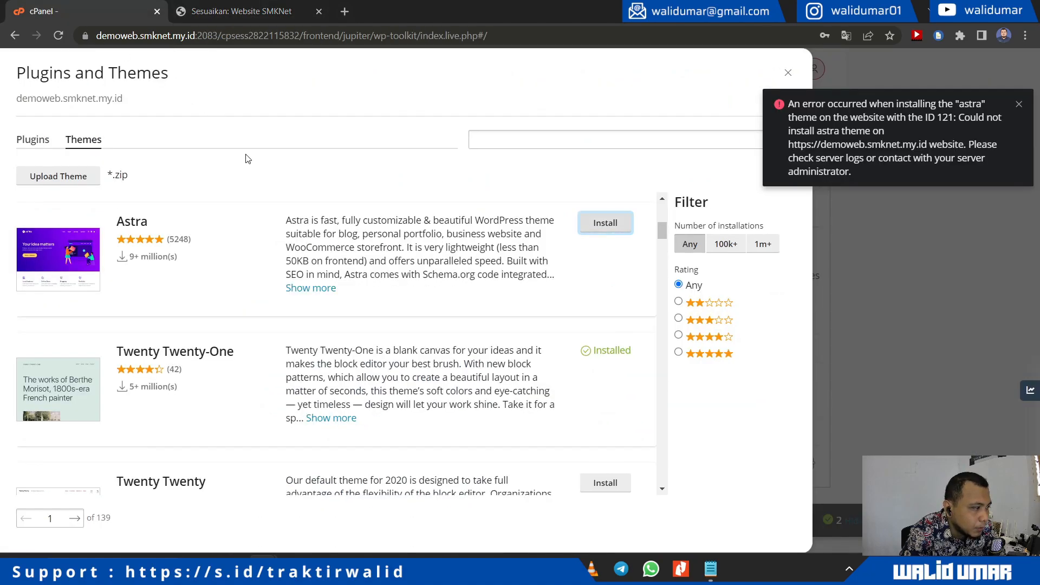
click(754, 146)
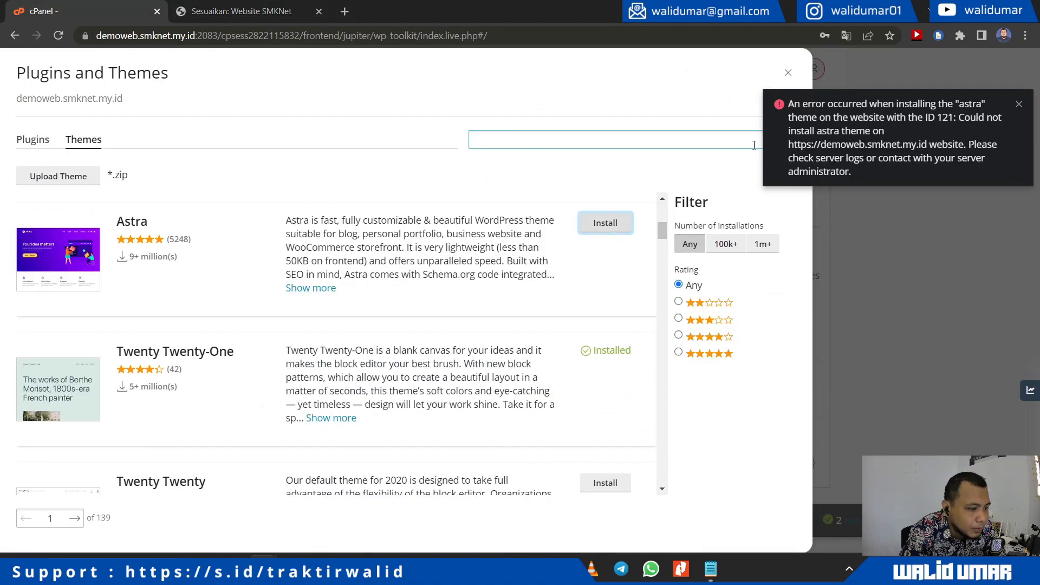
click(788, 72)
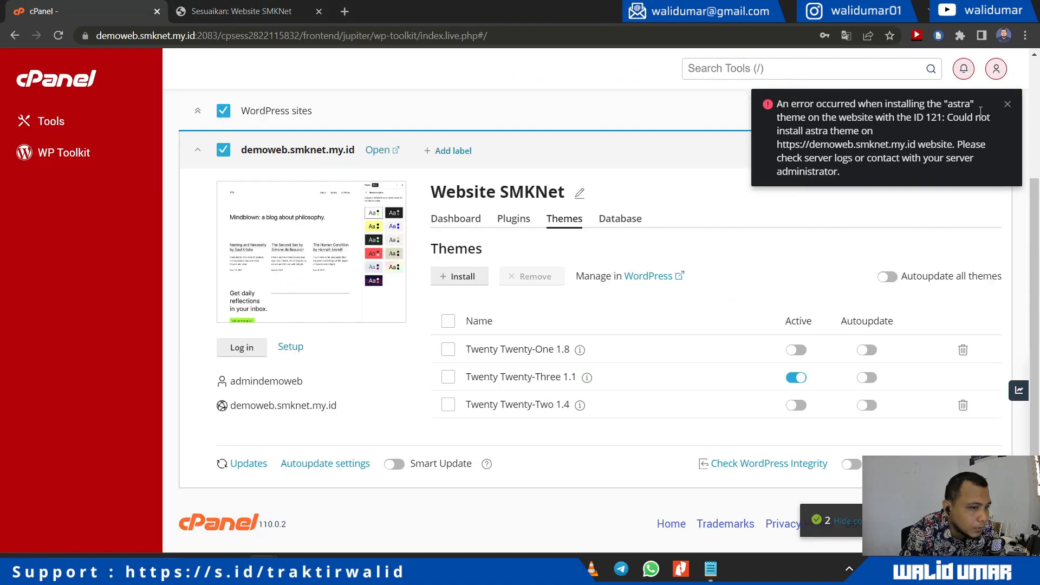
click(1009, 105)
click(245, 12)
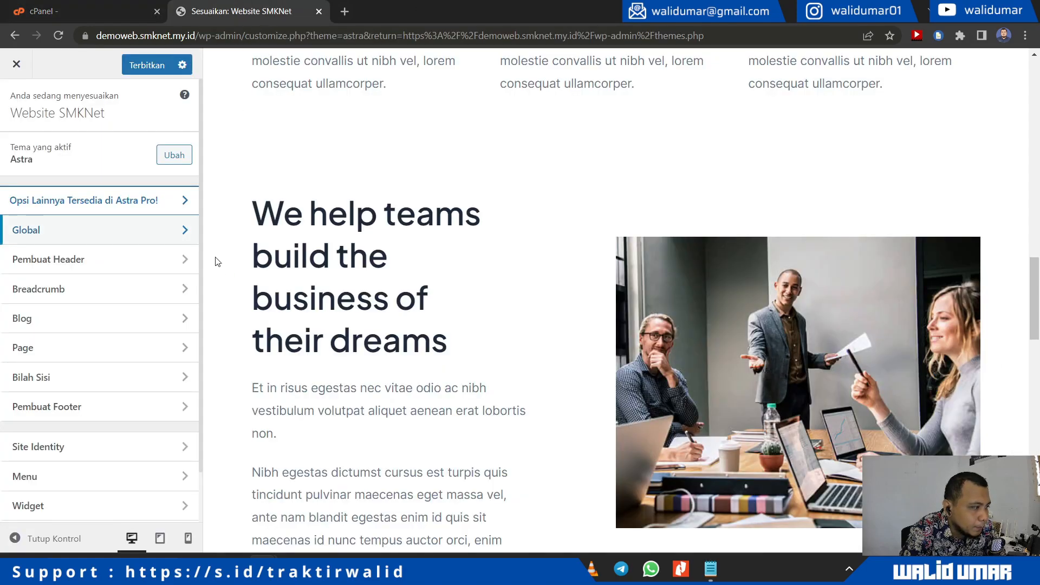
click(122, 10)
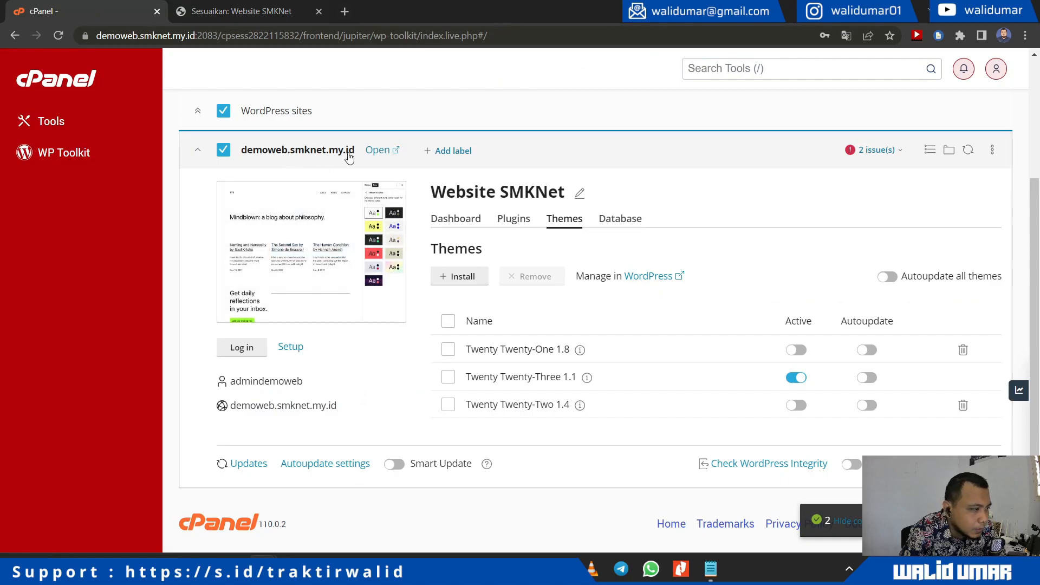
Step: Publish the customizer changes with Terbitkan and reload the live site to show the Astra homepage
click(375, 151)
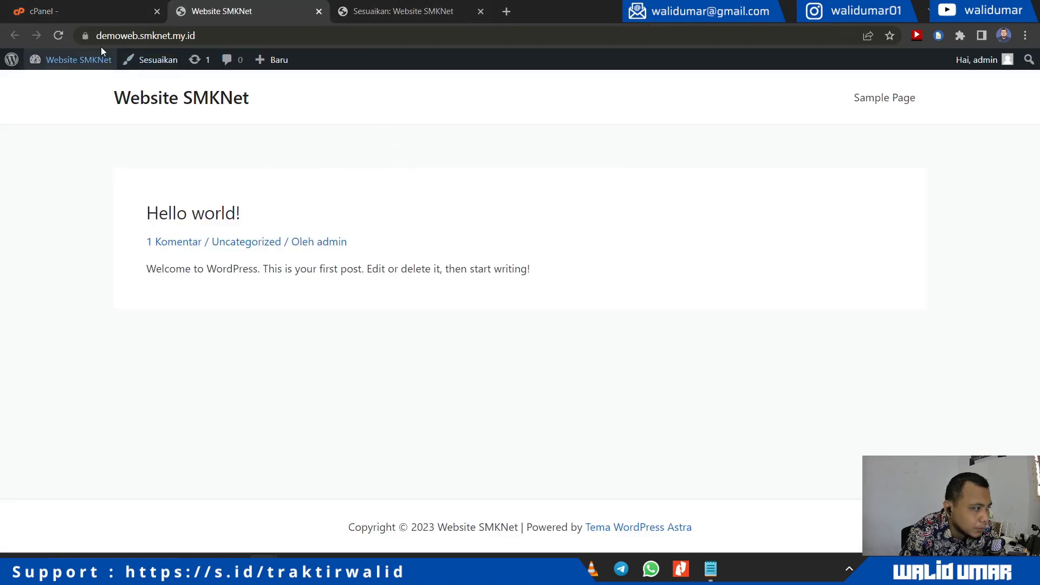
click(415, 11)
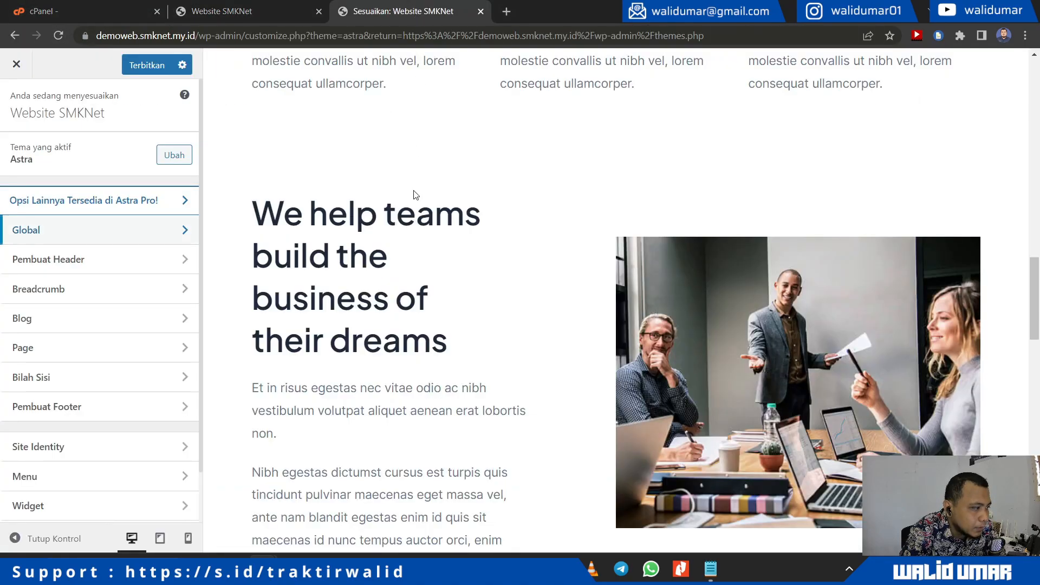
scroll(415, 193, up, 8)
click(142, 64)
scroll(434, 173, up, 5)
scroll(456, 186, up, 5)
click(227, 11)
click(59, 35)
scroll(532, 320, down, 10)
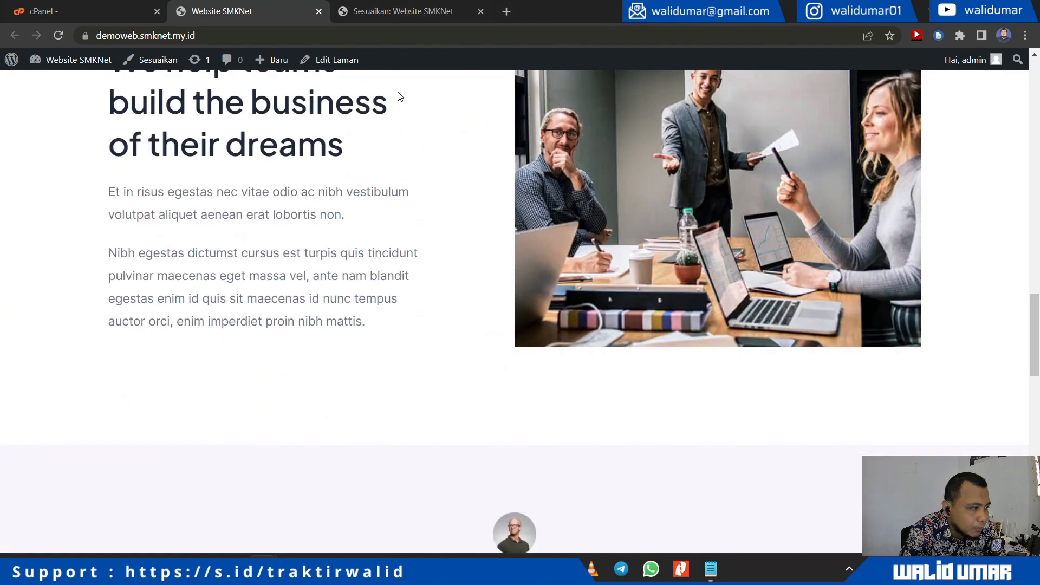
Step: In the customizer preview, open the header's Menu Utama settings via its pencil icon
click(364, 11)
drag(364, 11, 216, 11)
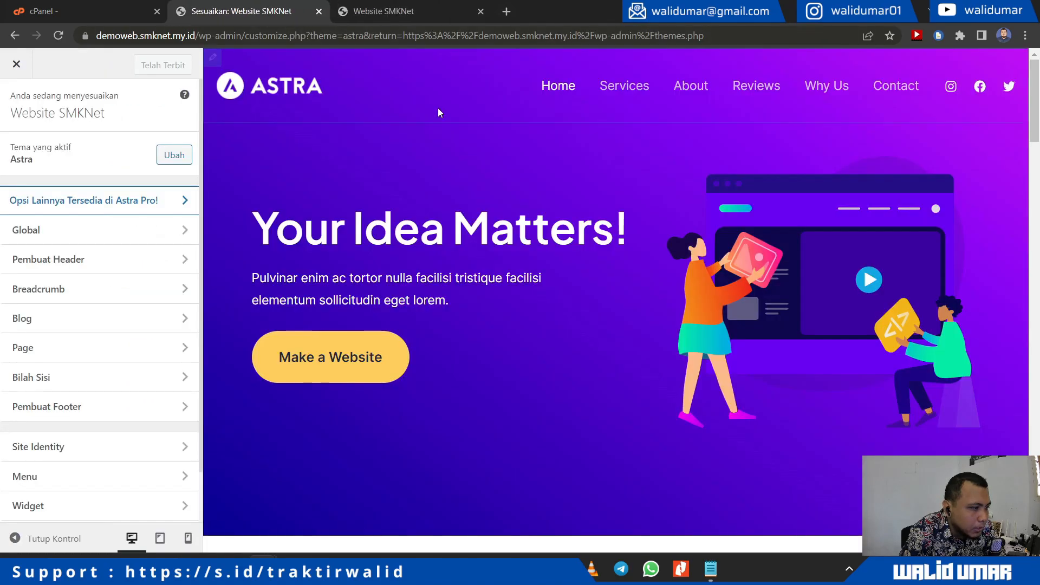
scroll(564, 288, down, 10)
scroll(565, 290, up, 6)
scroll(473, 283, up, 5)
double_click(409, 173)
scroll(678, 230, up, 1)
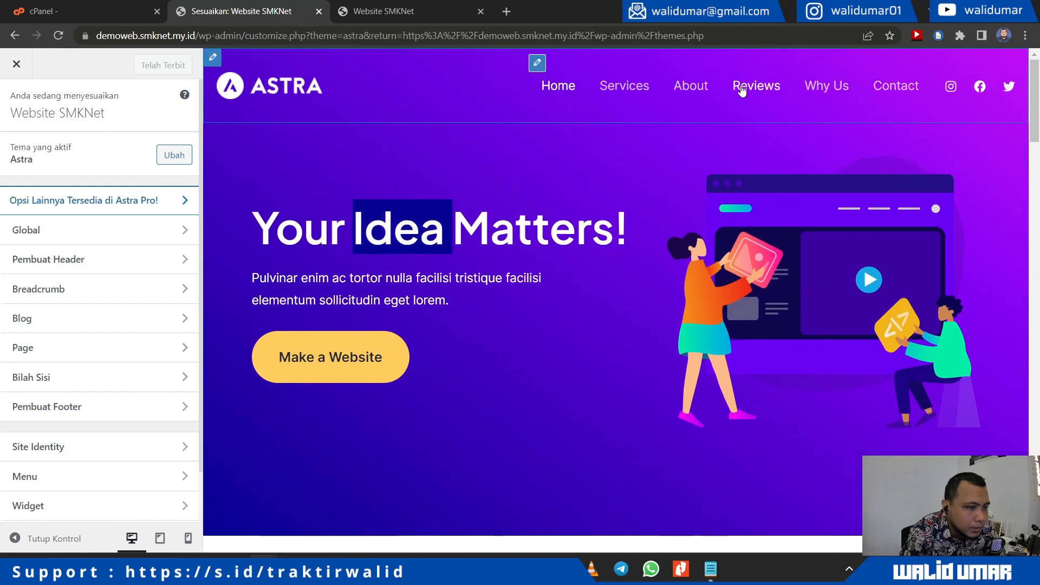
click(536, 65)
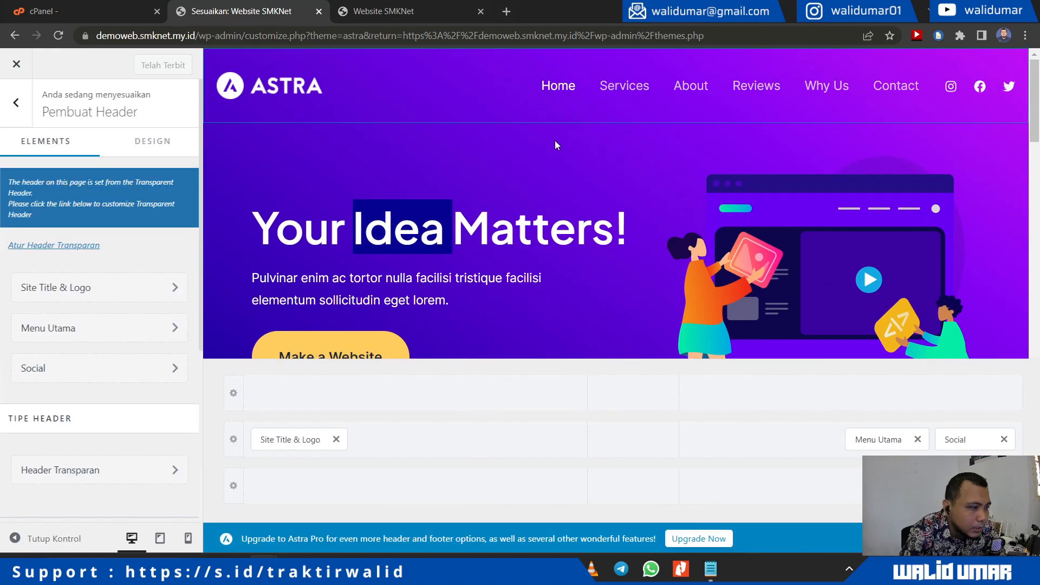
scroll(476, 308, down, 5)
scroll(398, 269, down, 10)
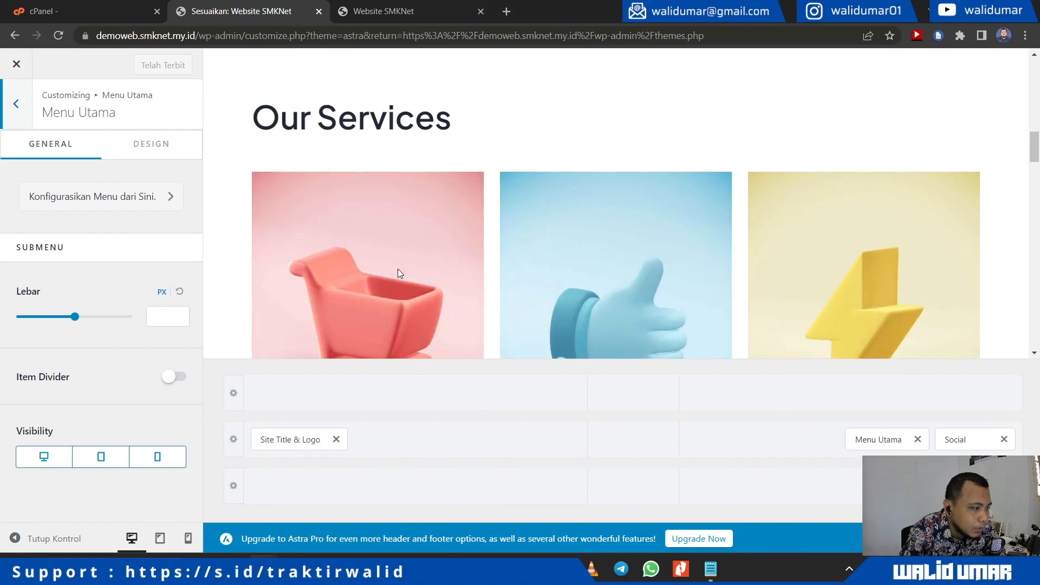
scroll(398, 269, down, 10)
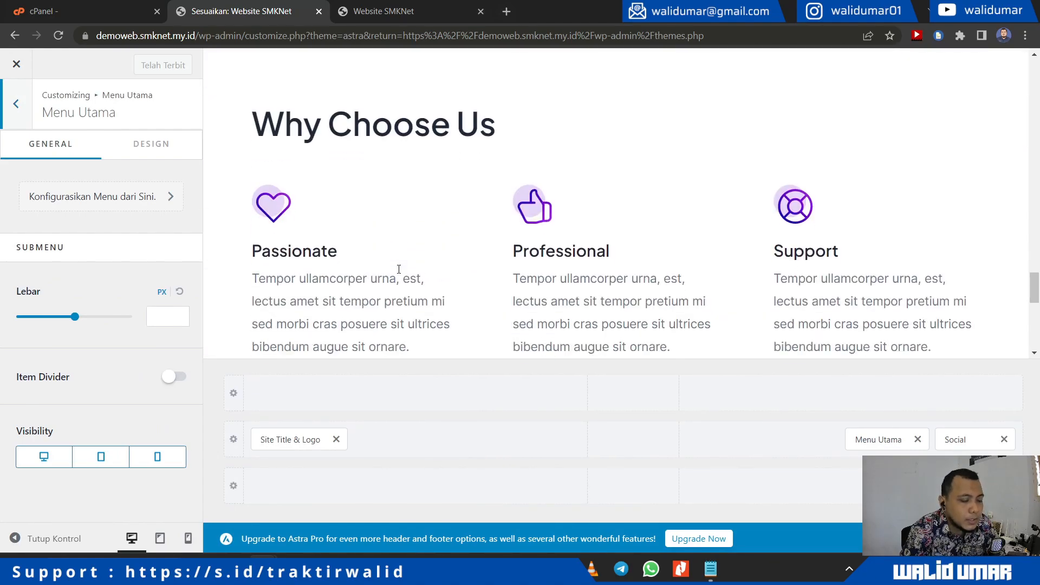